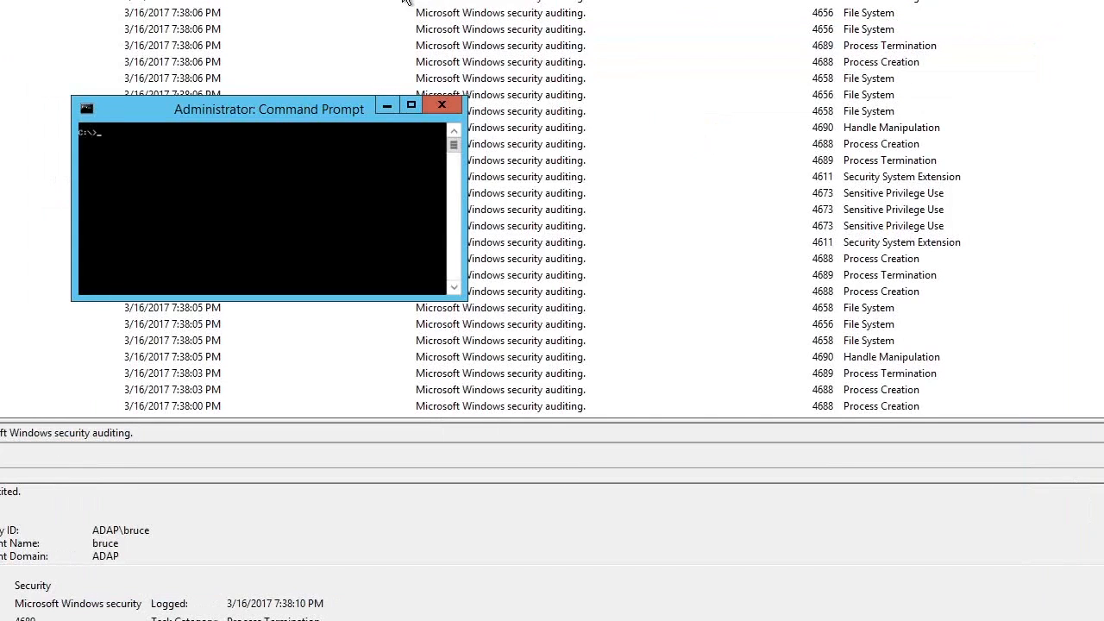
# Run auditpol /get /category:* in the administrator Command Prompt
pyautogui.click(3, 618)
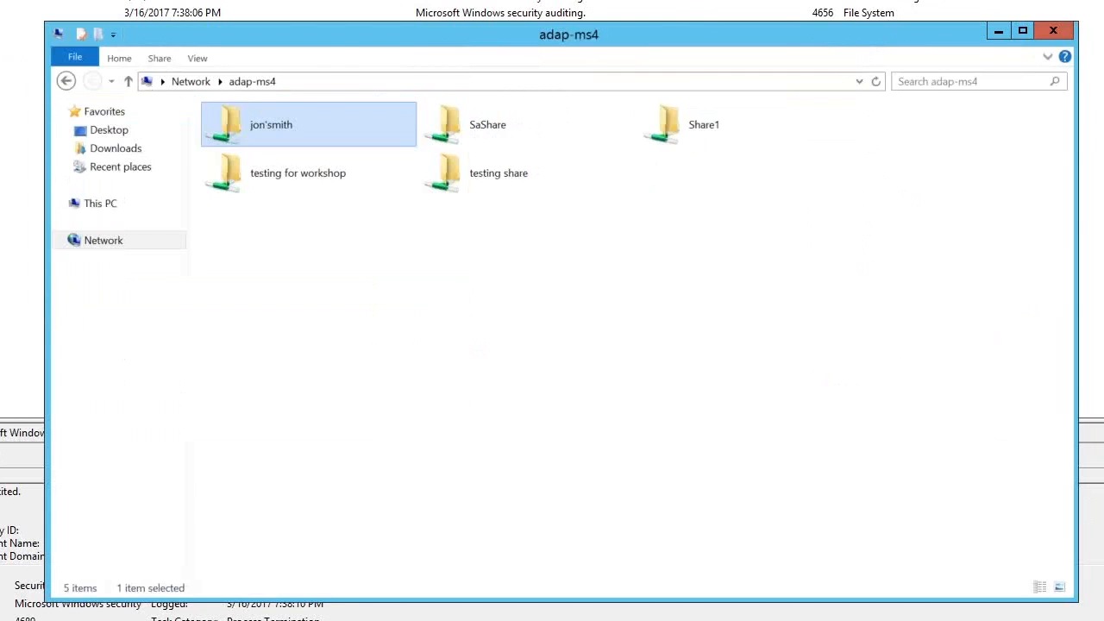
pyautogui.hotkey('alt', 'Tab')
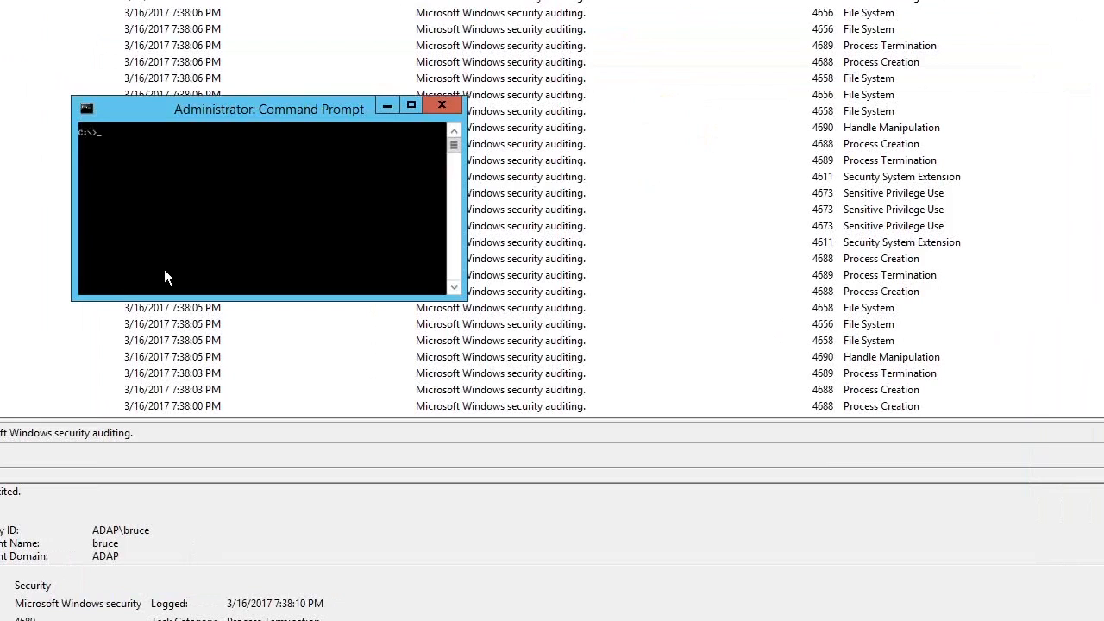
pyautogui.write('auditpol /get /category:')
pyautogui.write('*')
pyautogui.press('Return')
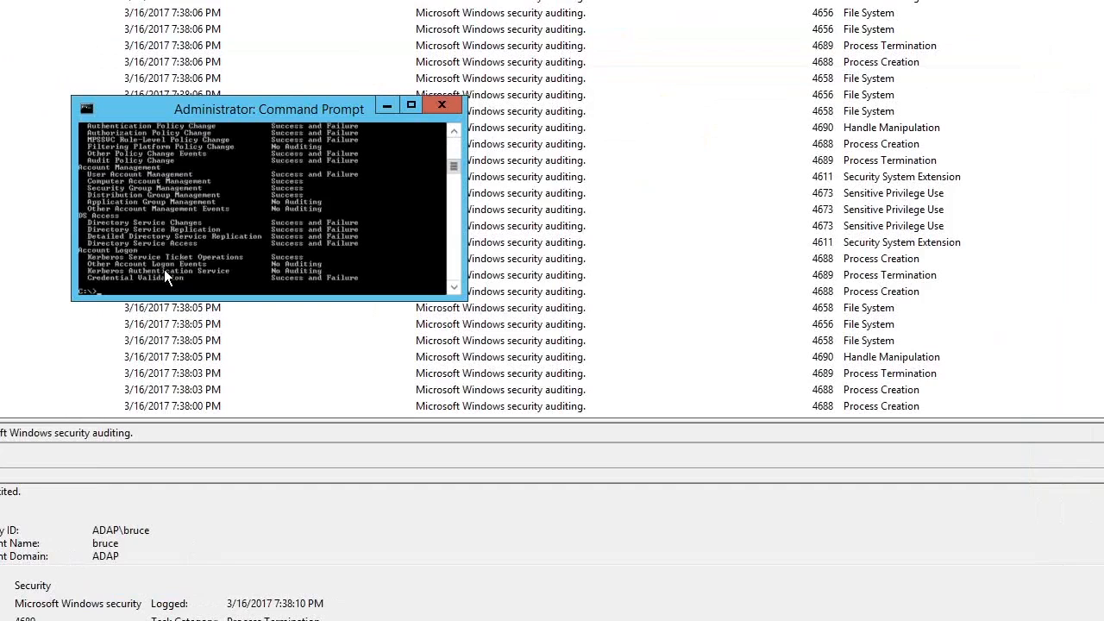
# Enlarge the command window and review the listed audit policy categories from the beginning
pyautogui.click(415, 105)
pyautogui.scroll(5, 12, 175)
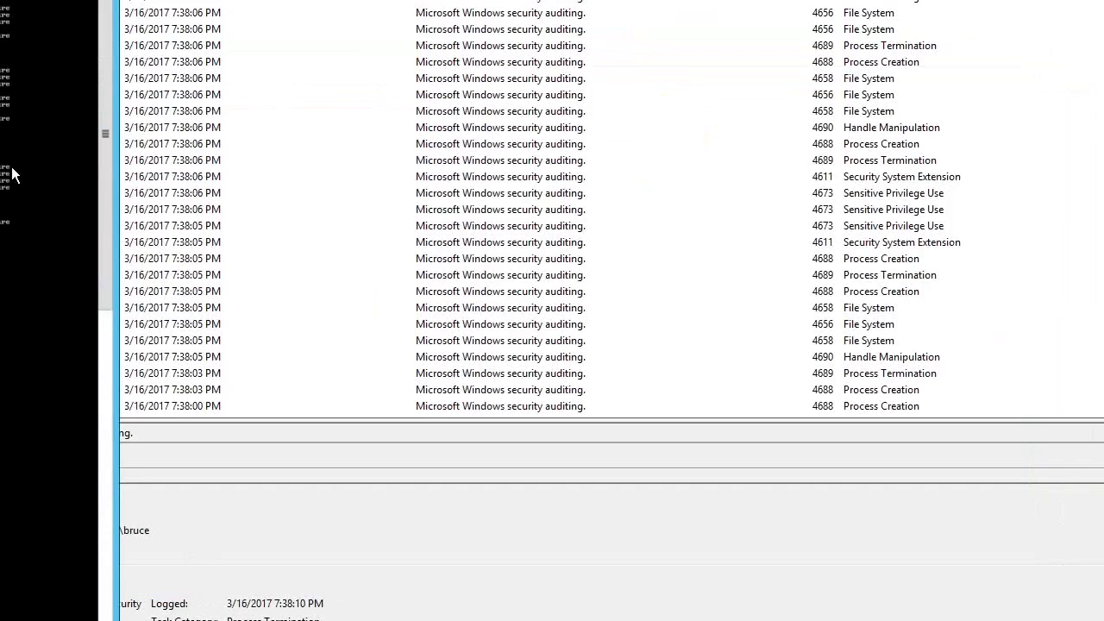
pyautogui.scroll(3, 50, 155)
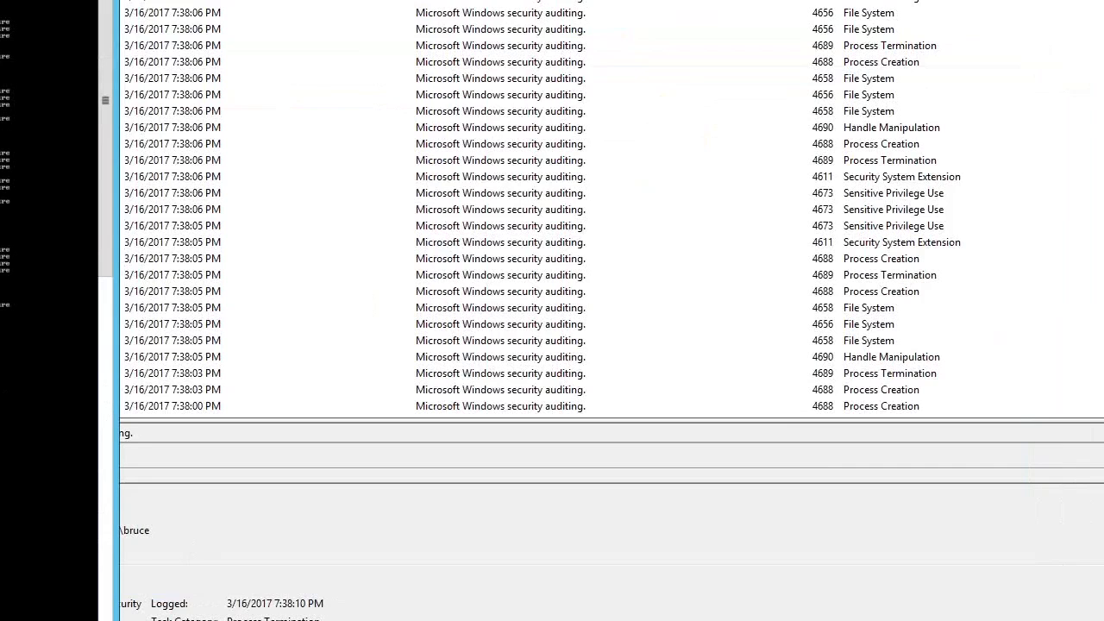
pyautogui.scroll(3, 49, 172)
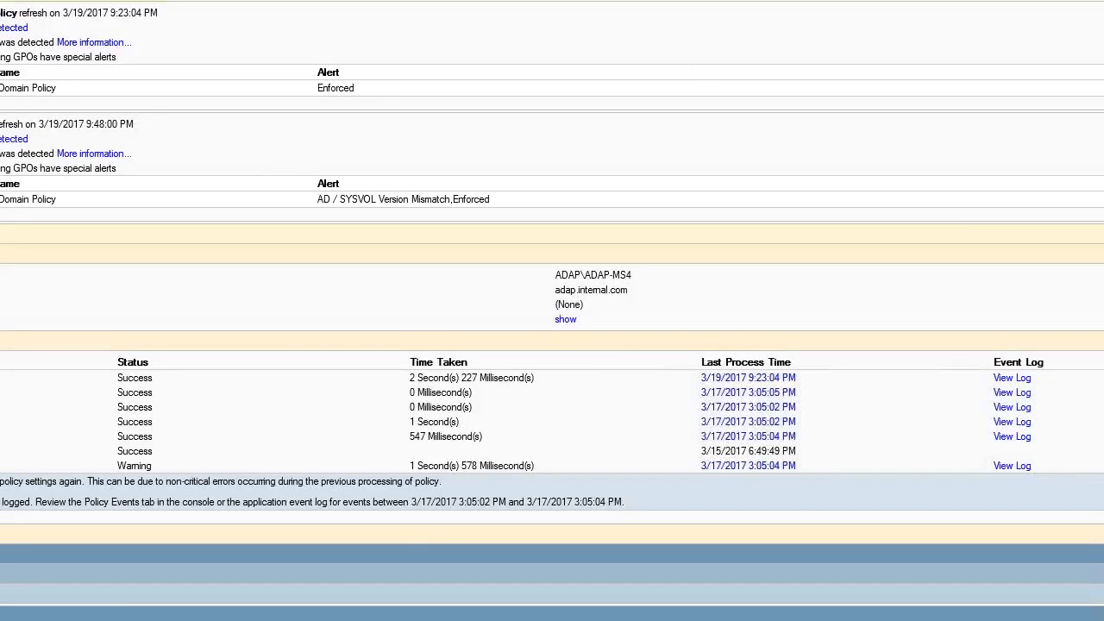
# Expand the computer policy settings in the Group Policy results report to examine the audit settings and their winning GPOs
pyautogui.scroll(-5, 12, 402)
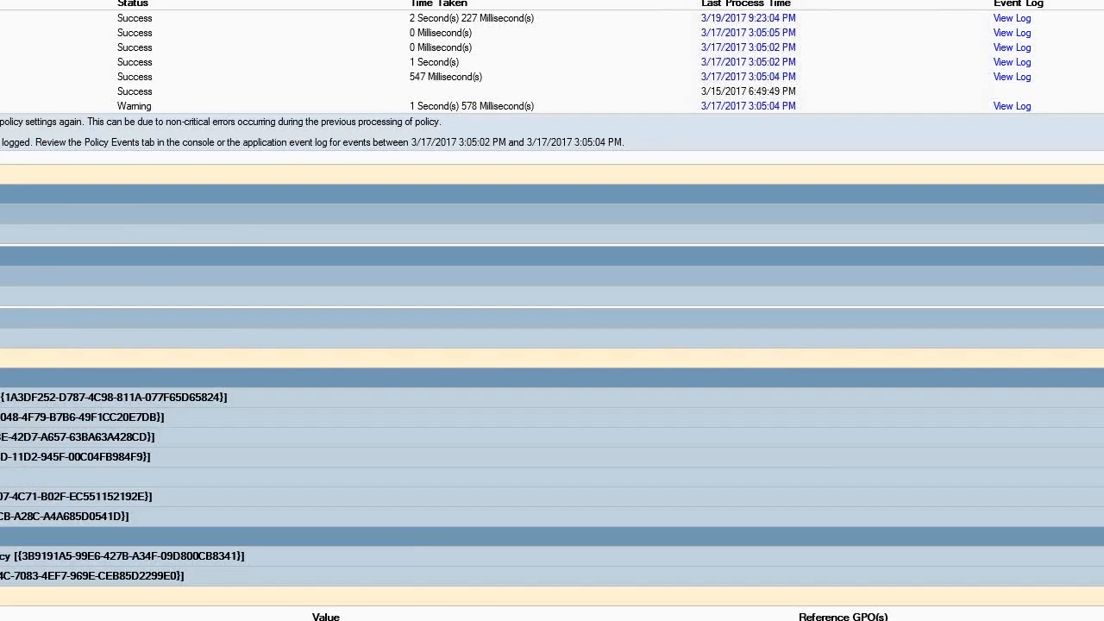
pyautogui.scroll(-4, 17, 613)
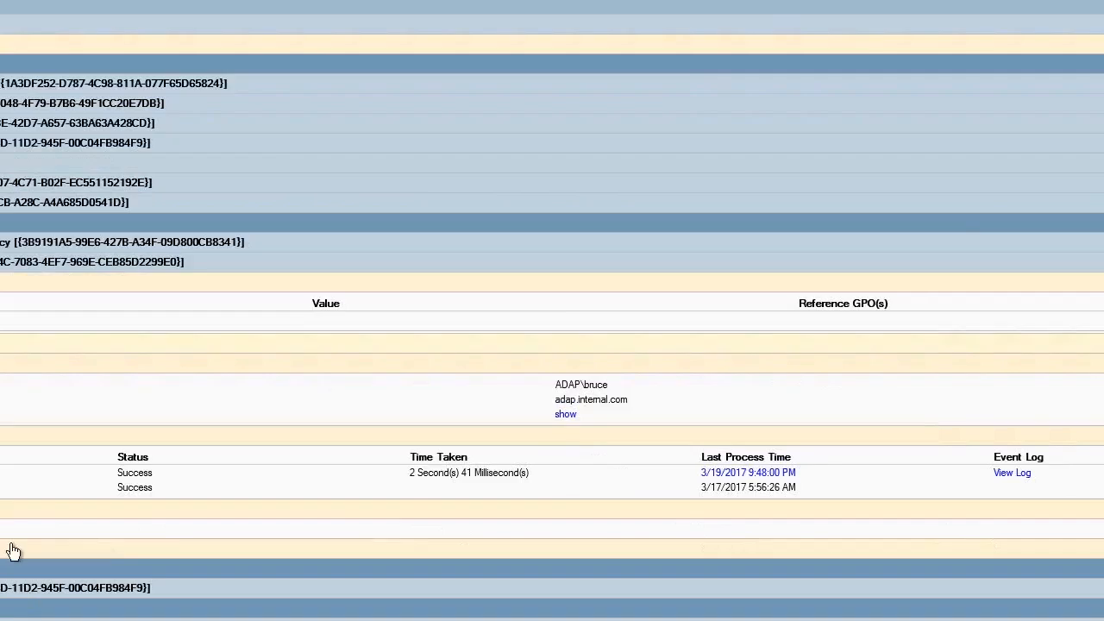
pyautogui.scroll(5, 13, 550)
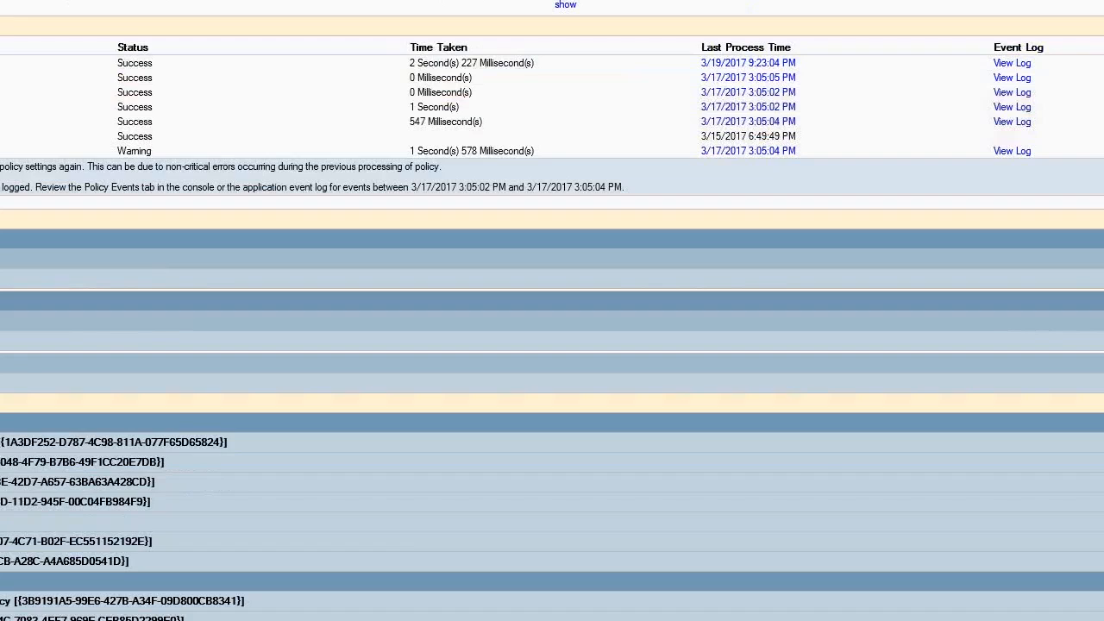
pyautogui.click(13, 278)
pyautogui.click(13, 437)
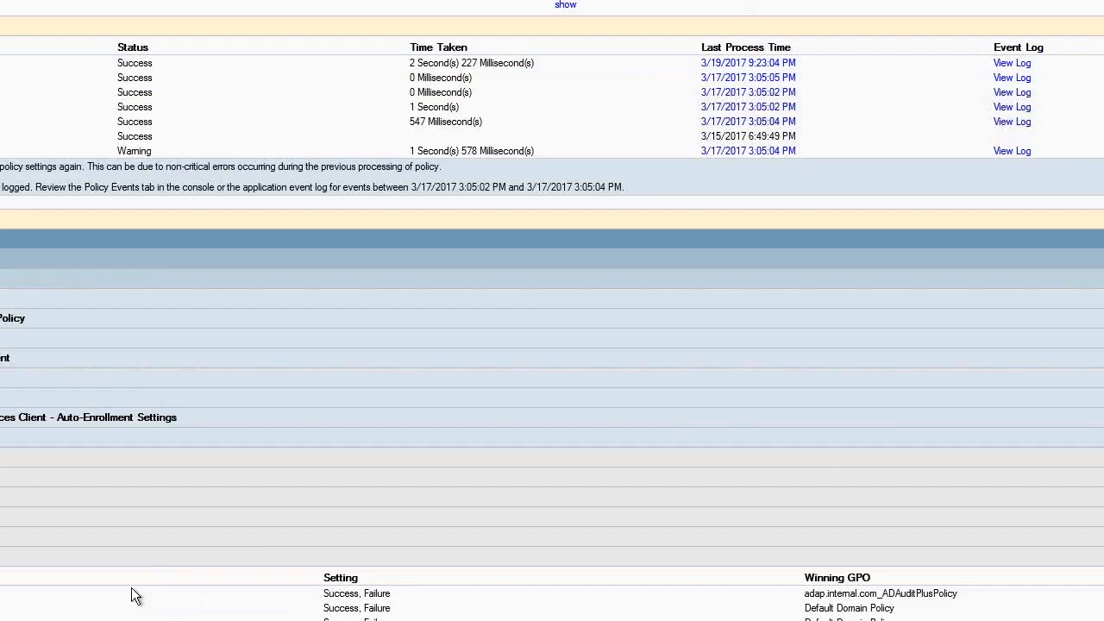
# Switch to Group Policy Management and open the Default Domain Policy link, acknowledging the GPO link notice
pyautogui.click(125, 620)
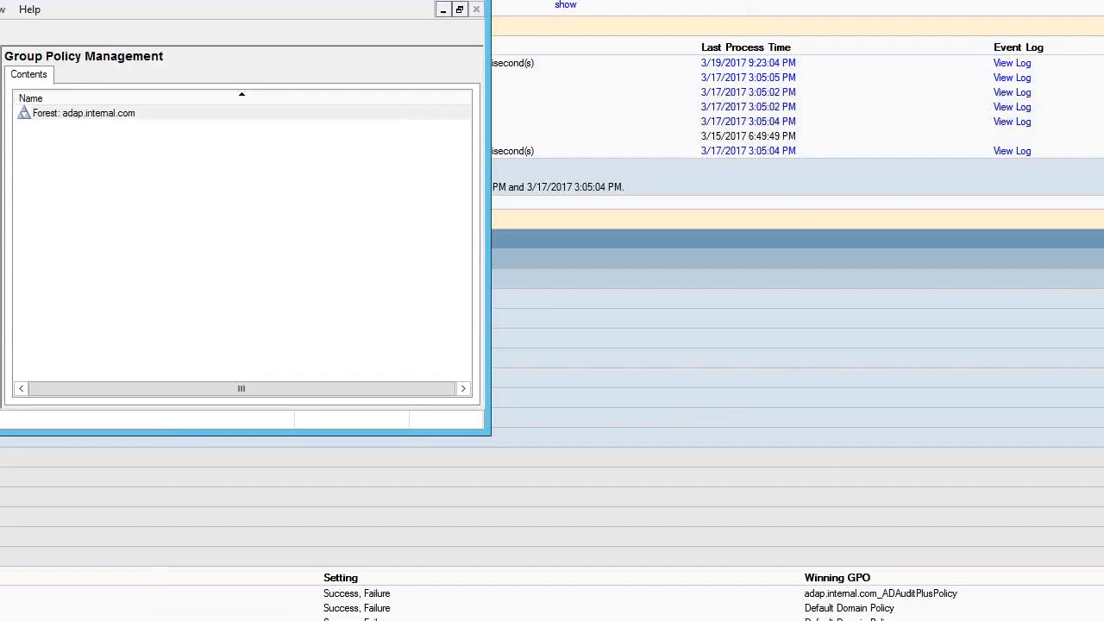
pyautogui.click(1, 163)
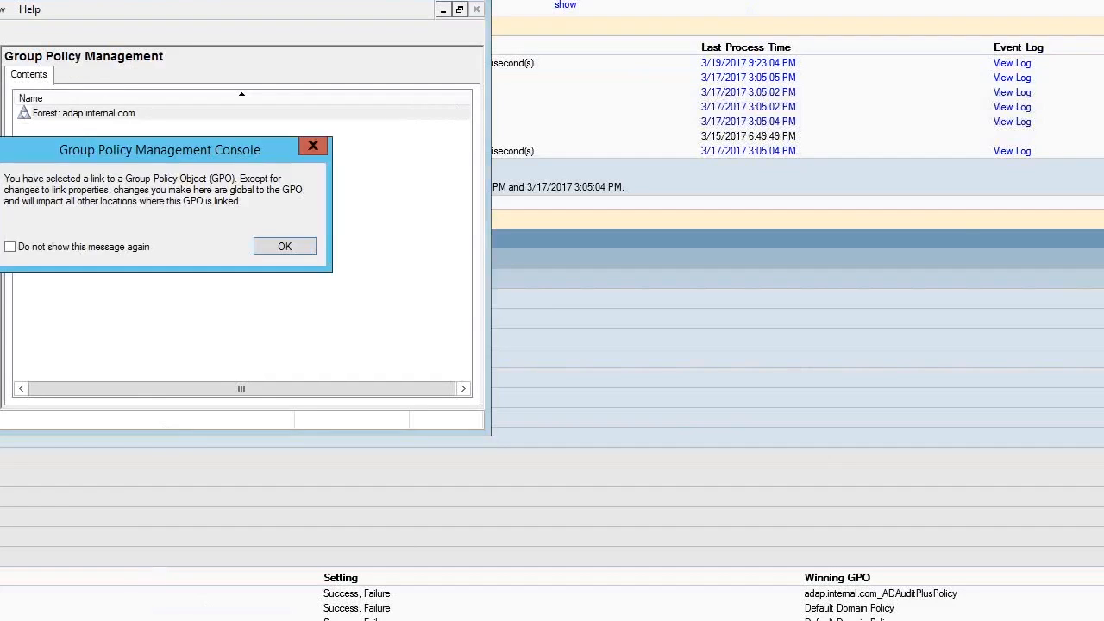
pyautogui.click(302, 247)
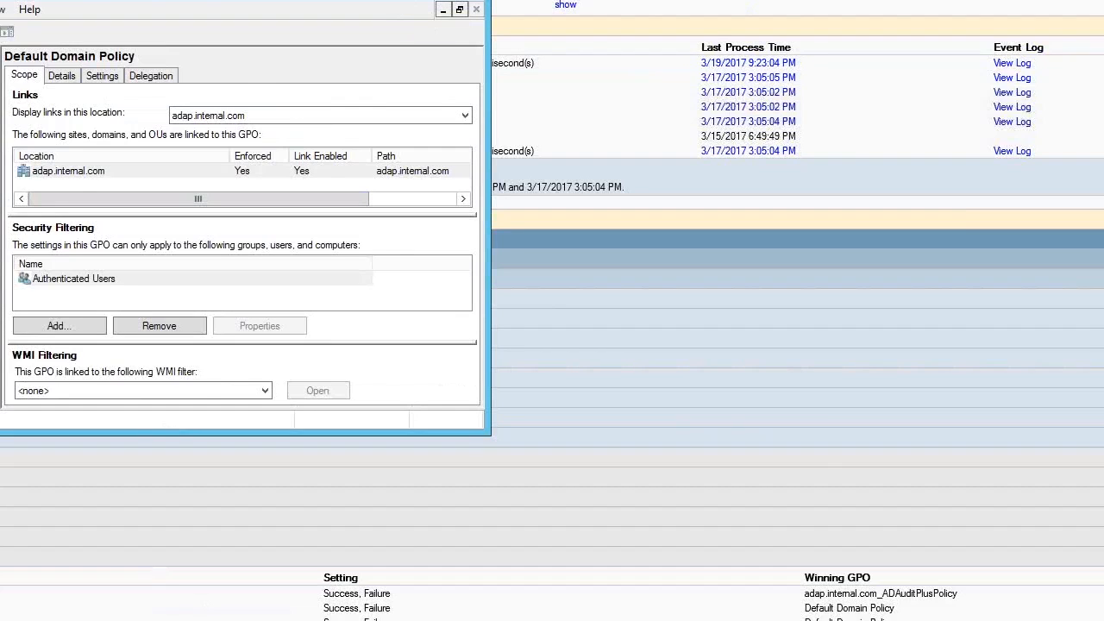
# Check the auditing settings of the "testing for workshop" share on adap-ms4 in its advanced security settings, then close them without changes
pyautogui.hotkey('alt', 'Tab')
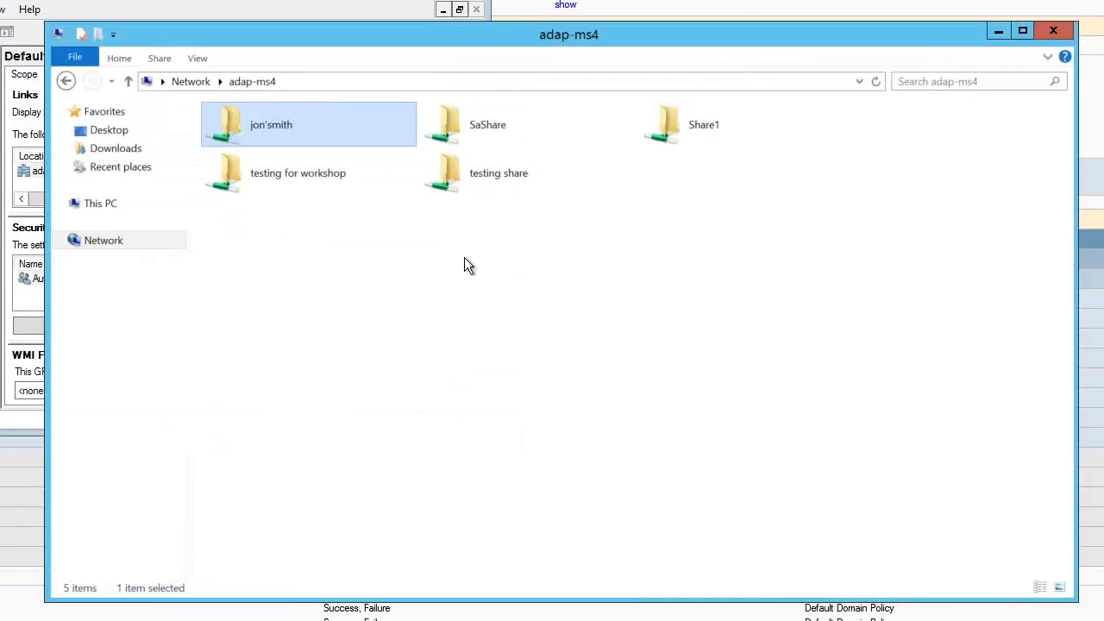
pyautogui.rightClick(295, 176)
pyautogui.click(323, 342)
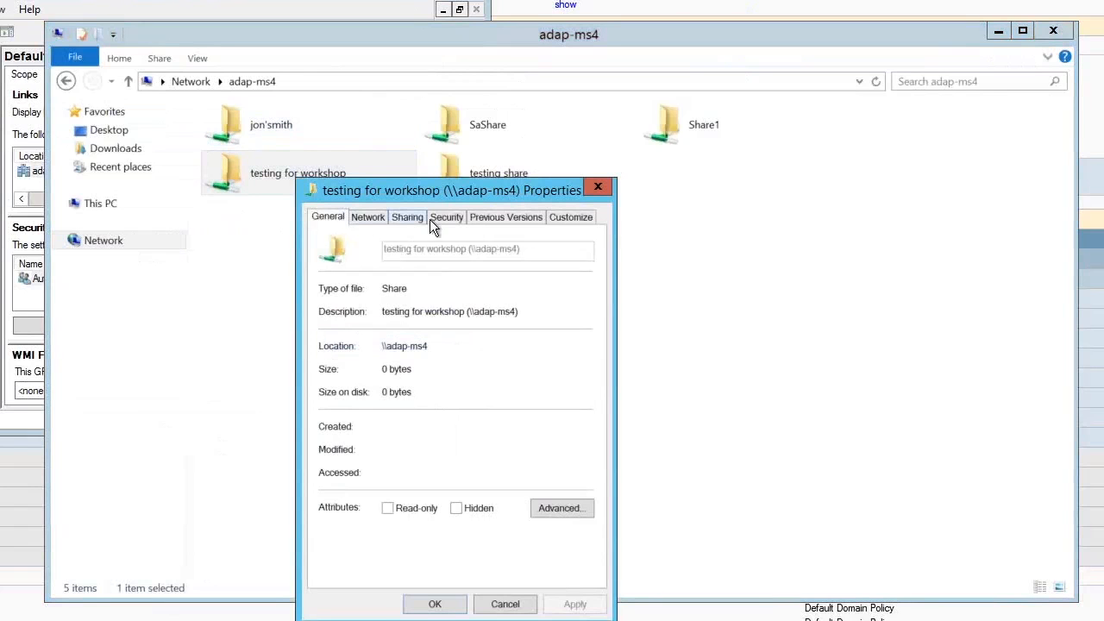
pyautogui.click(442, 217)
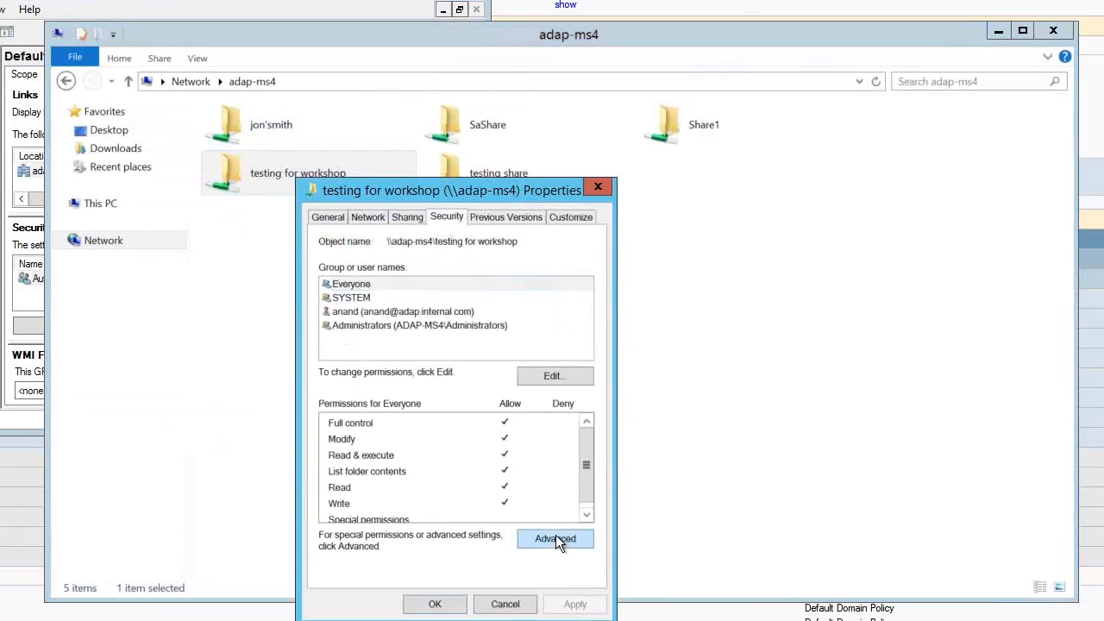
pyautogui.click(555, 538)
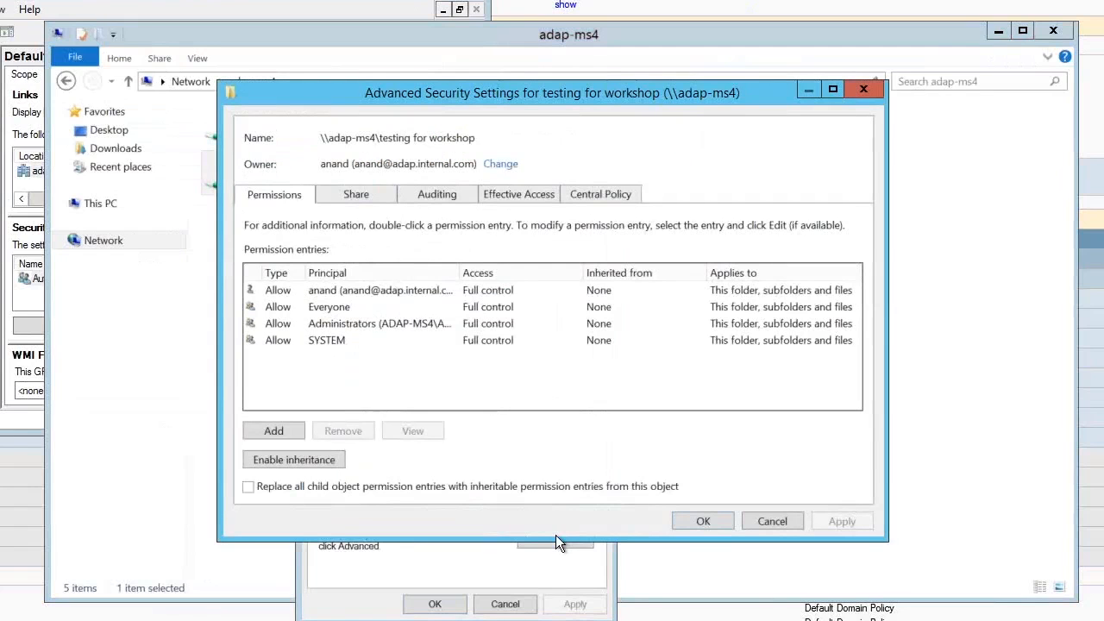
pyautogui.click(441, 197)
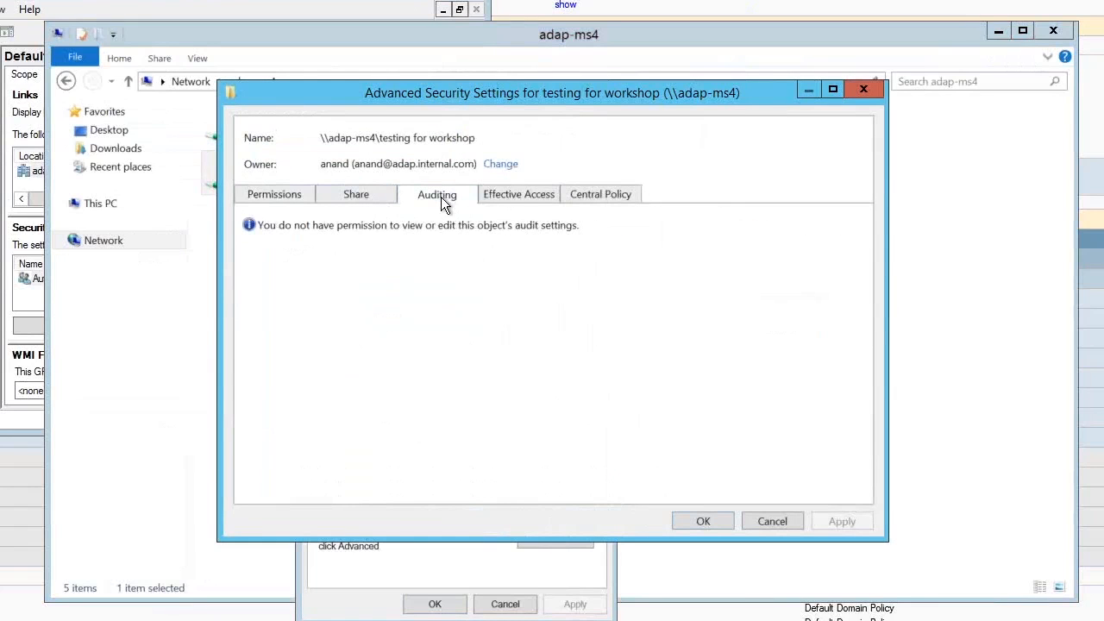
pyautogui.click(771, 521)
pyautogui.click(504, 604)
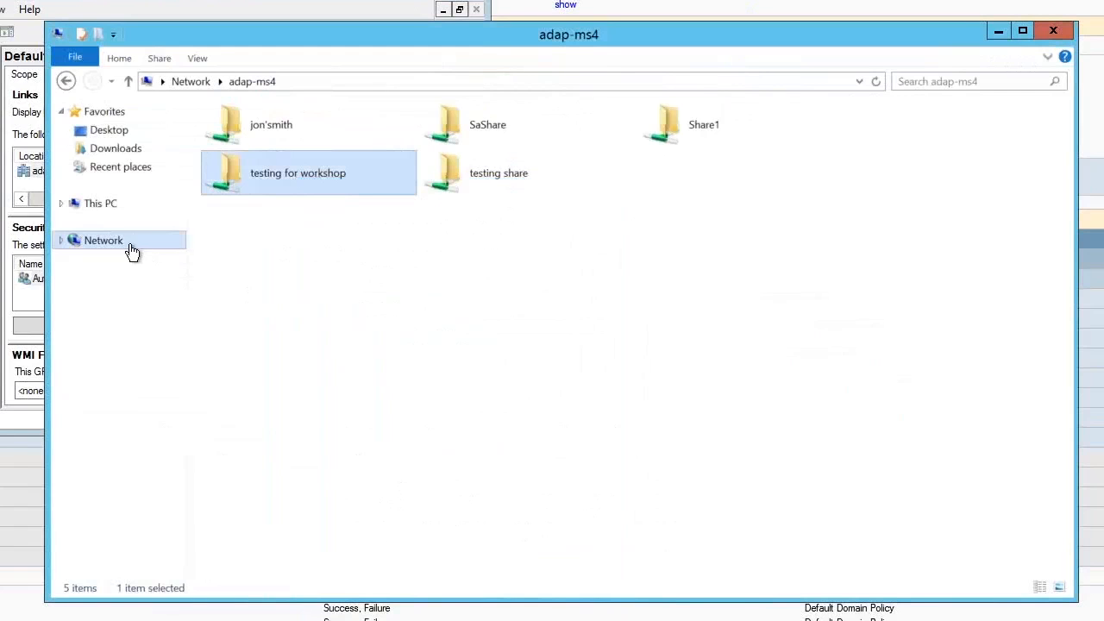
# Browse to Local Disk (C:), look inside the ManageEngine folder and return to the drive's root
pyautogui.click(61, 203)
pyautogui.click(126, 335)
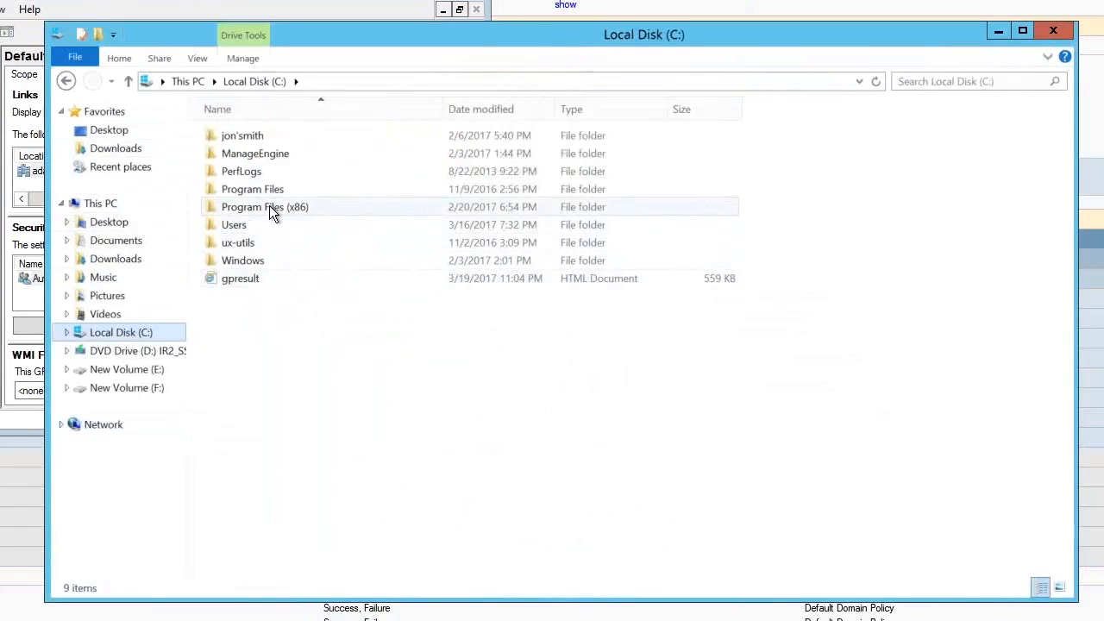
pyautogui.doubleClick(256, 153)
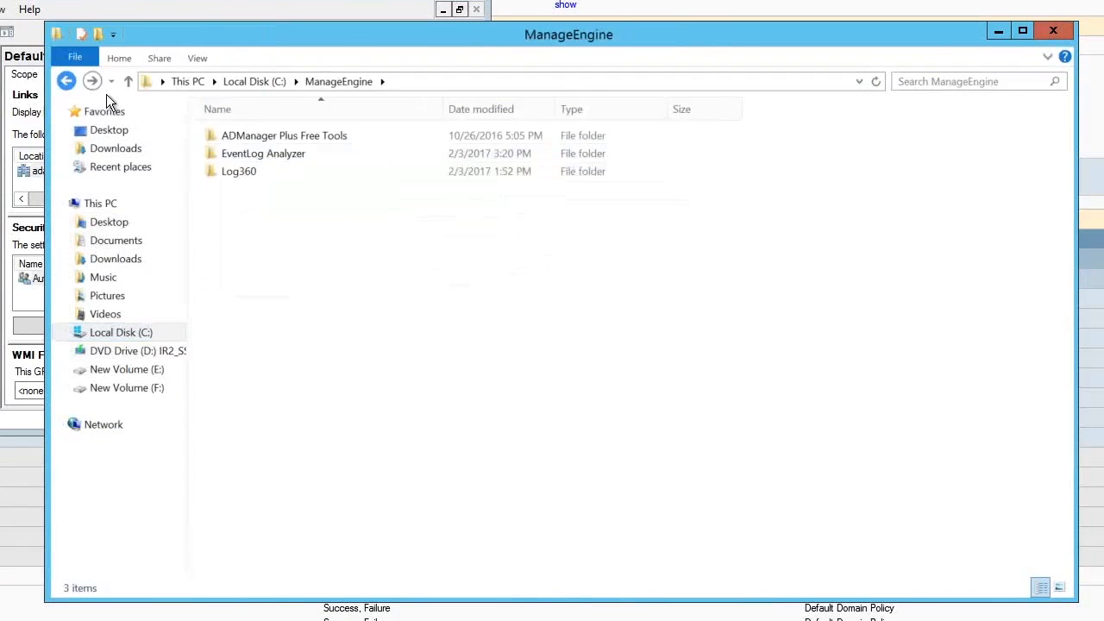
pyautogui.click(67, 82)
# Display the auditing entries of the person-named folder on Local Disk (C:) with administrator rights in its advanced security settings
pyautogui.rightClick(261, 135)
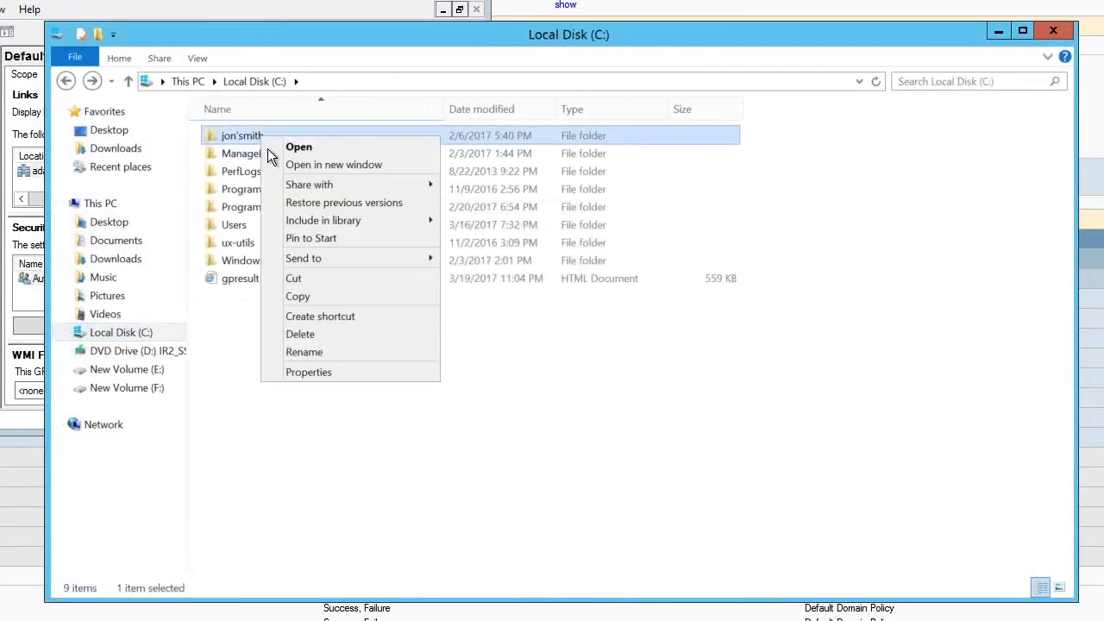
pyautogui.click(326, 374)
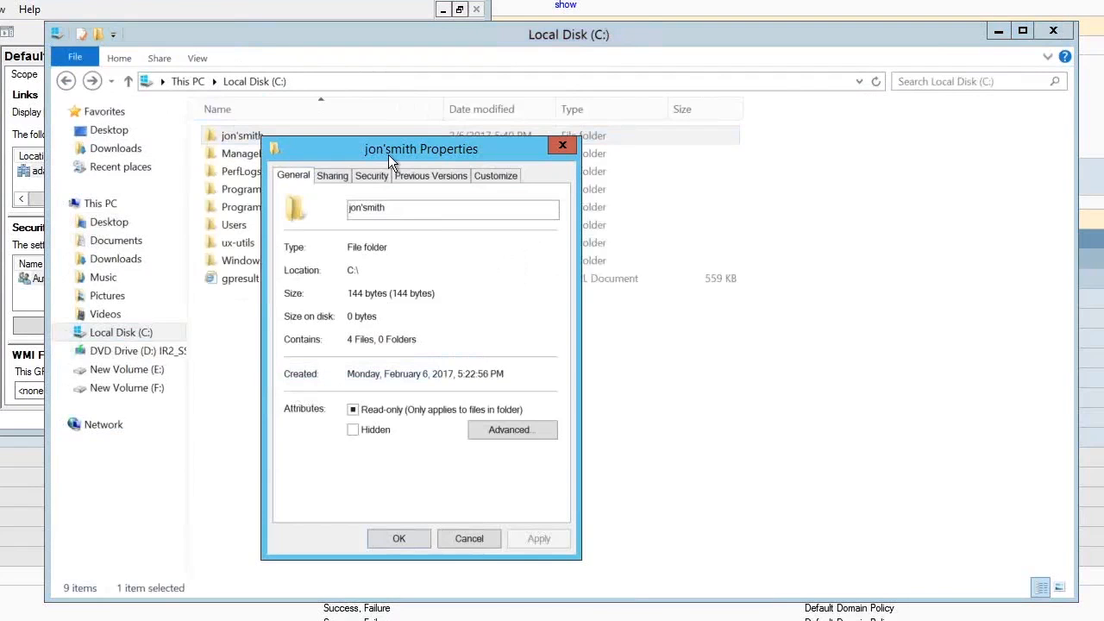
pyautogui.click(376, 177)
pyautogui.click(509, 473)
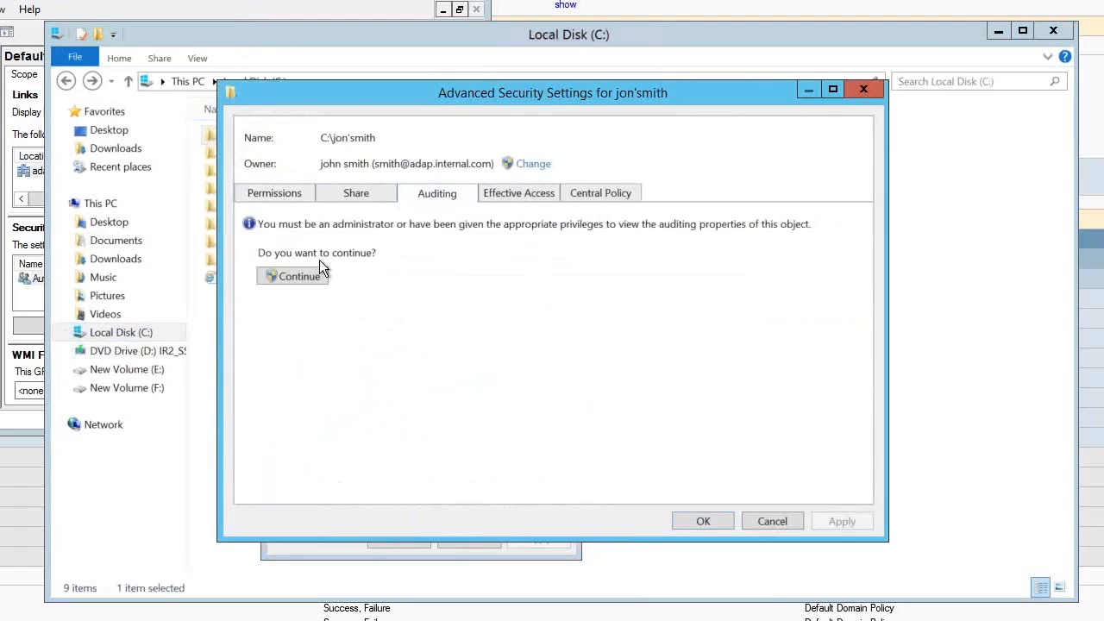
pyautogui.click(316, 283)
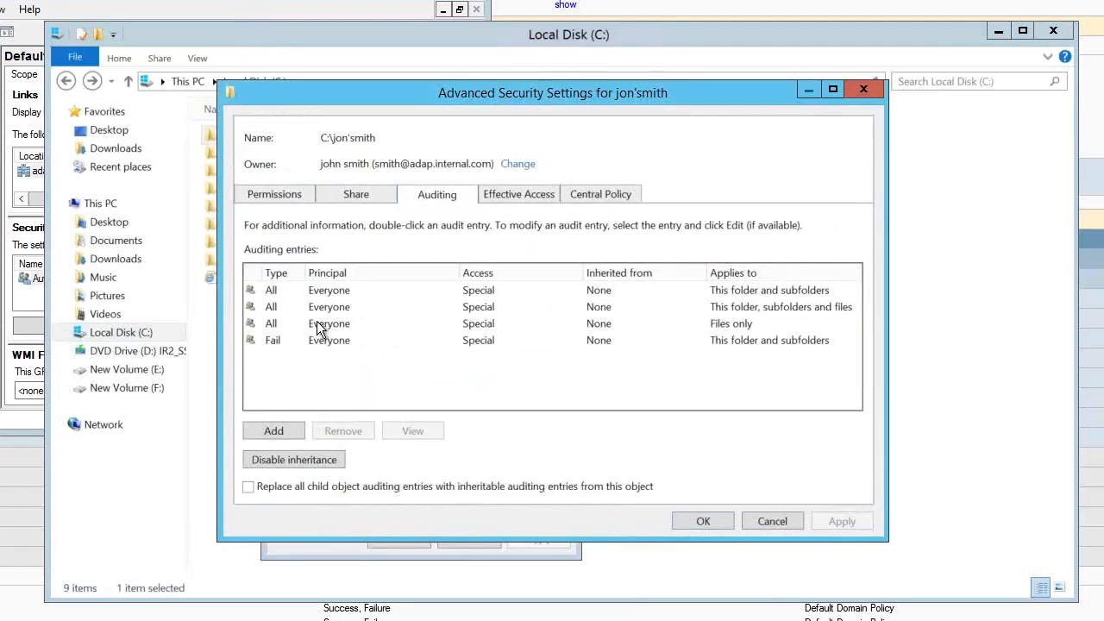
# Open the Everyone auditing entry covering this folder, subfolders and files, and review its Type and Applies to options, keeping the current choices
pyautogui.click(344, 297)
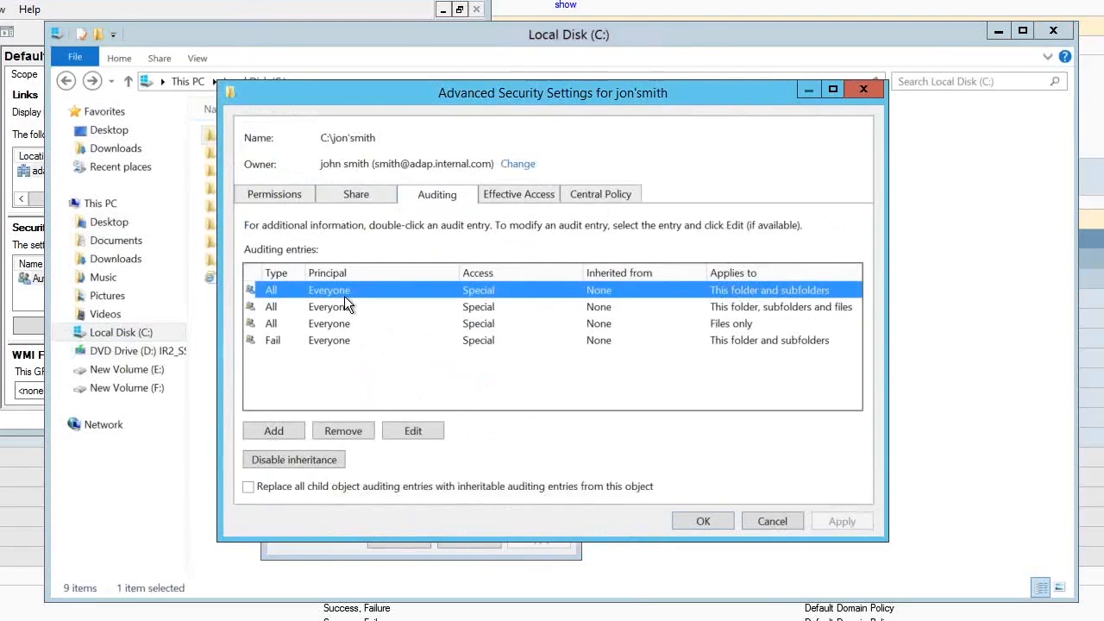
pyautogui.doubleClick(346, 306)
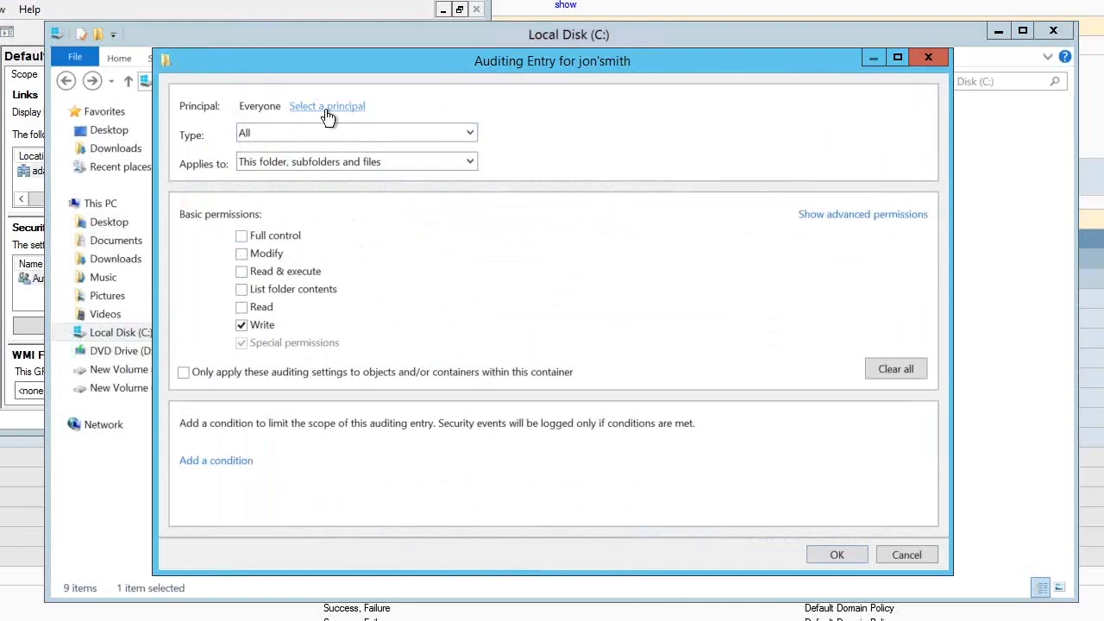
pyautogui.click(465, 137)
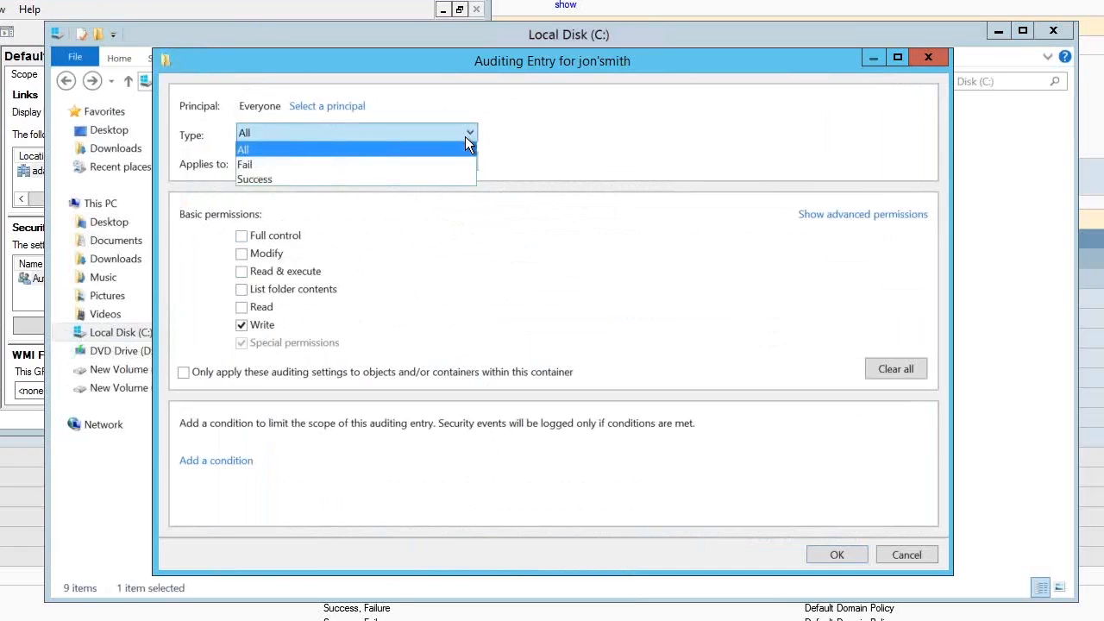
pyautogui.click(465, 137)
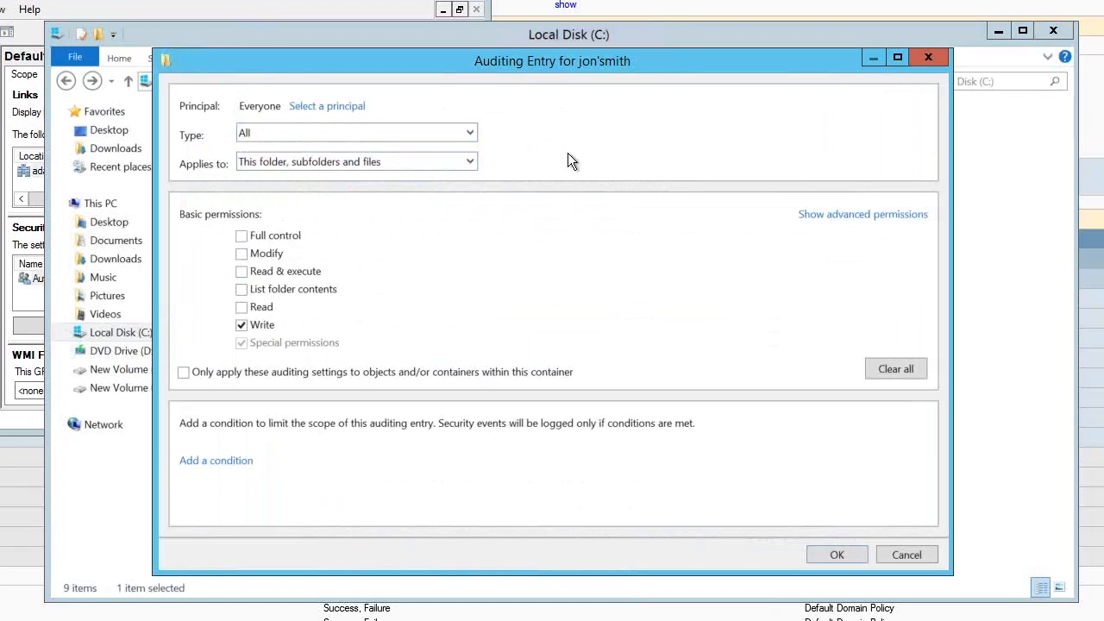
pyautogui.click(466, 165)
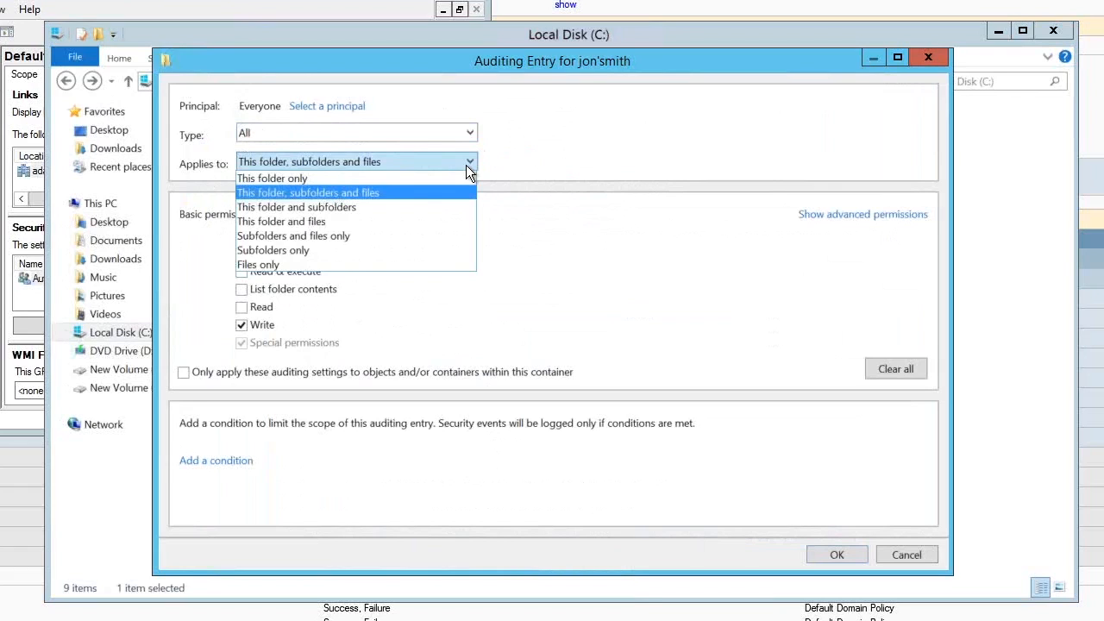
pyautogui.click(345, 195)
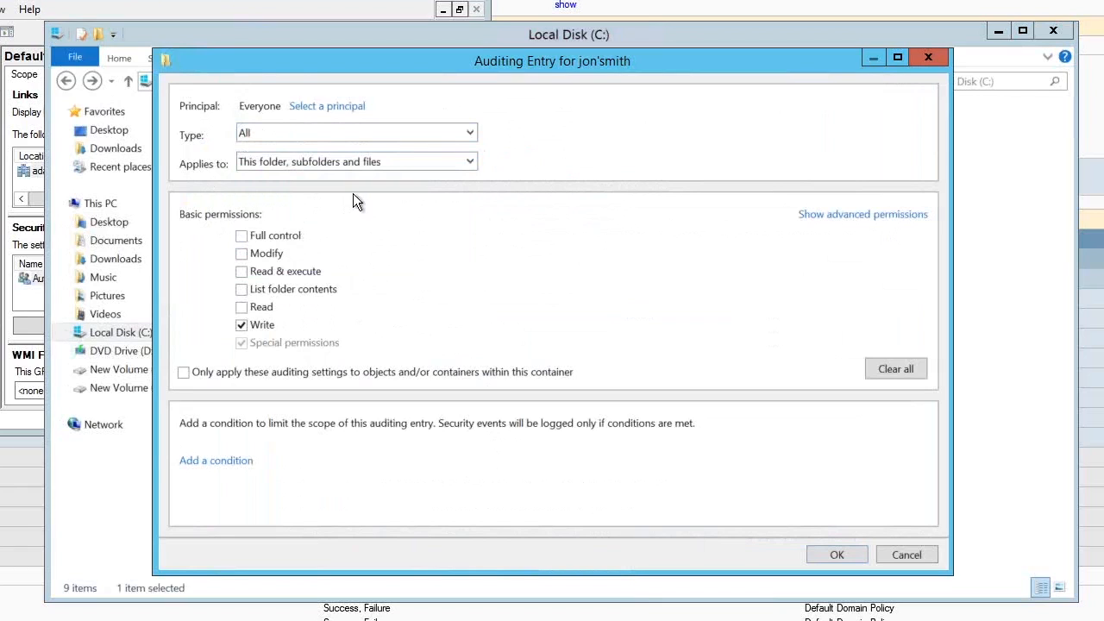
# Show the entry's advanced permissions, accept the security dialogs, check the documentation's SACL table and close the folder's properties
pyautogui.click(862, 217)
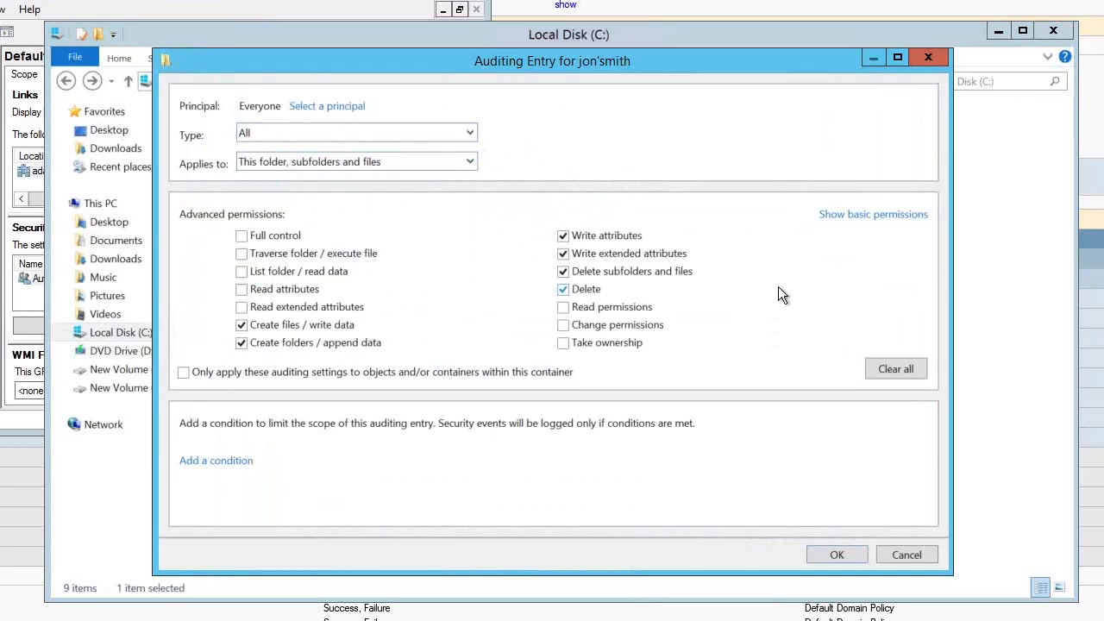
pyautogui.click(833, 555)
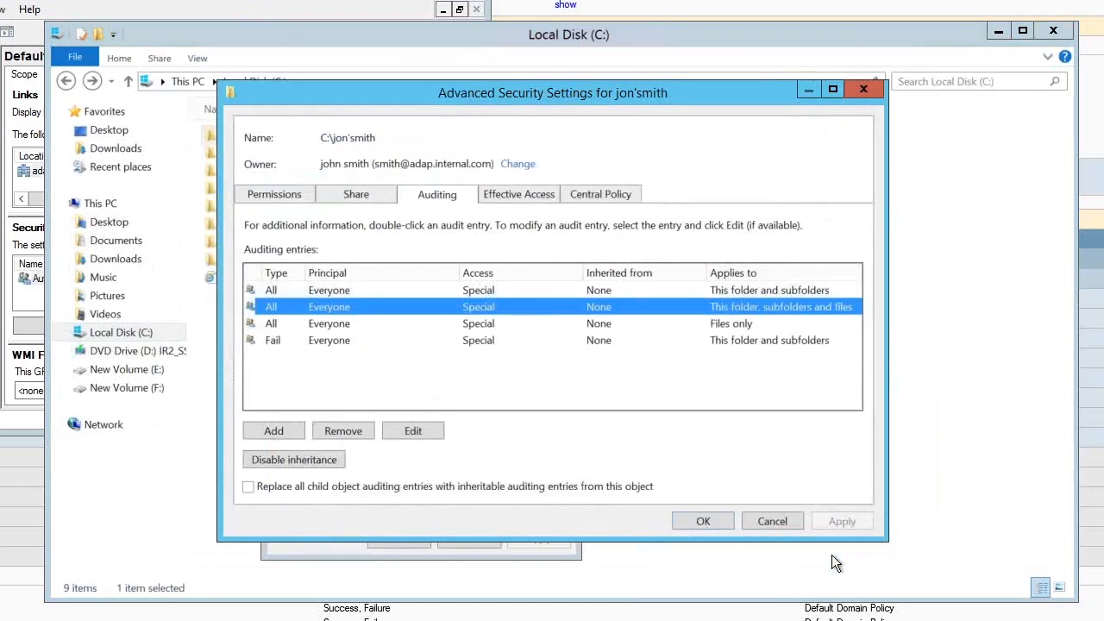
pyautogui.click(705, 521)
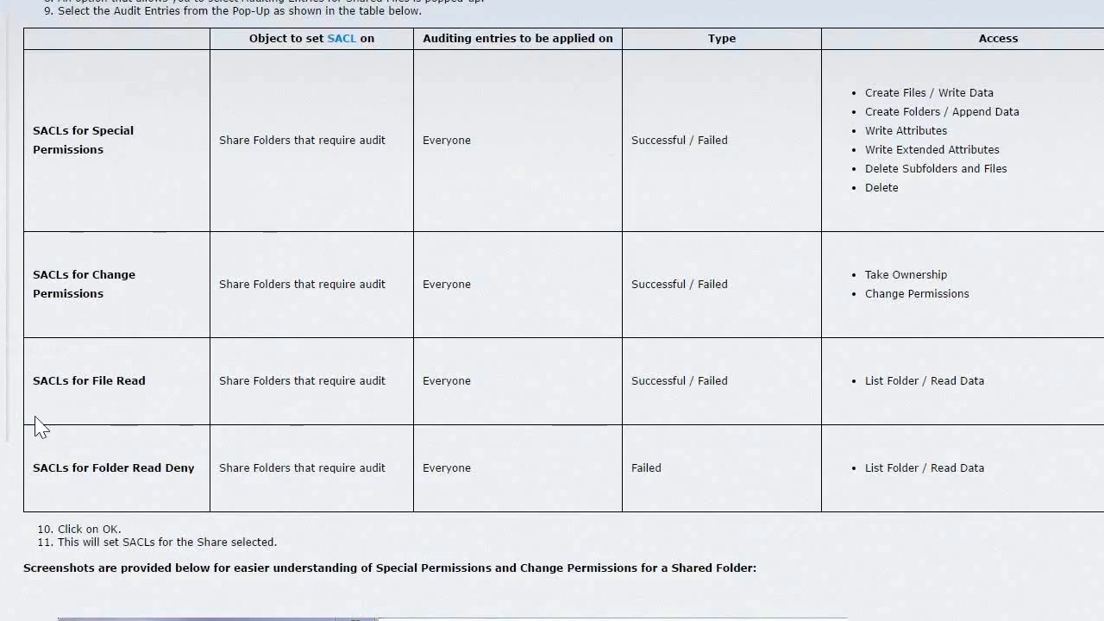
pyautogui.scroll(3, 223, 340)
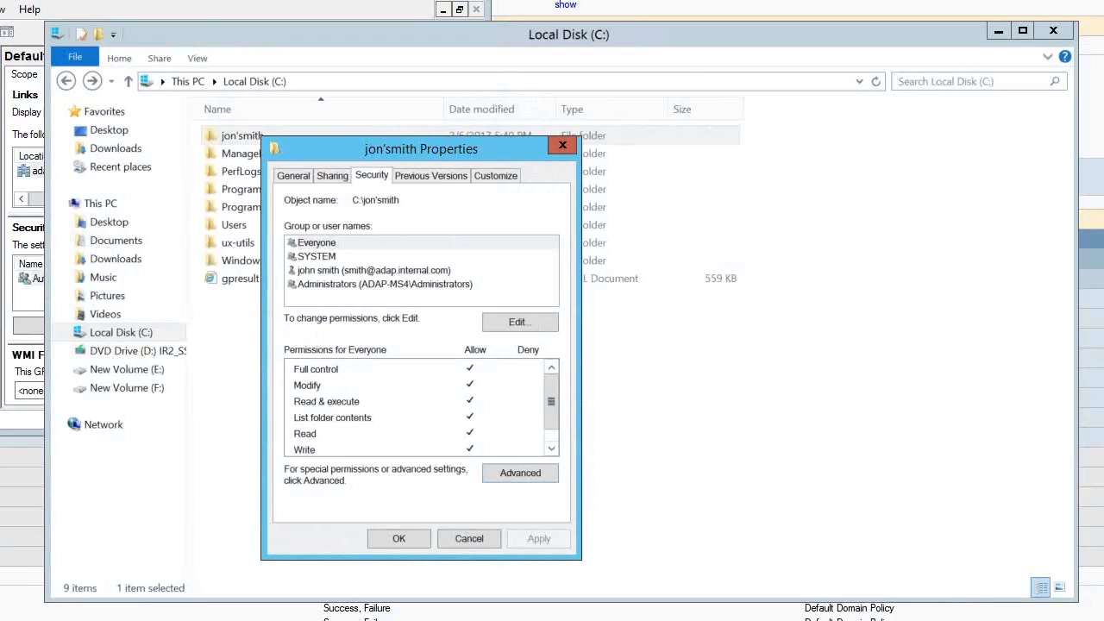
pyautogui.click(400, 539)
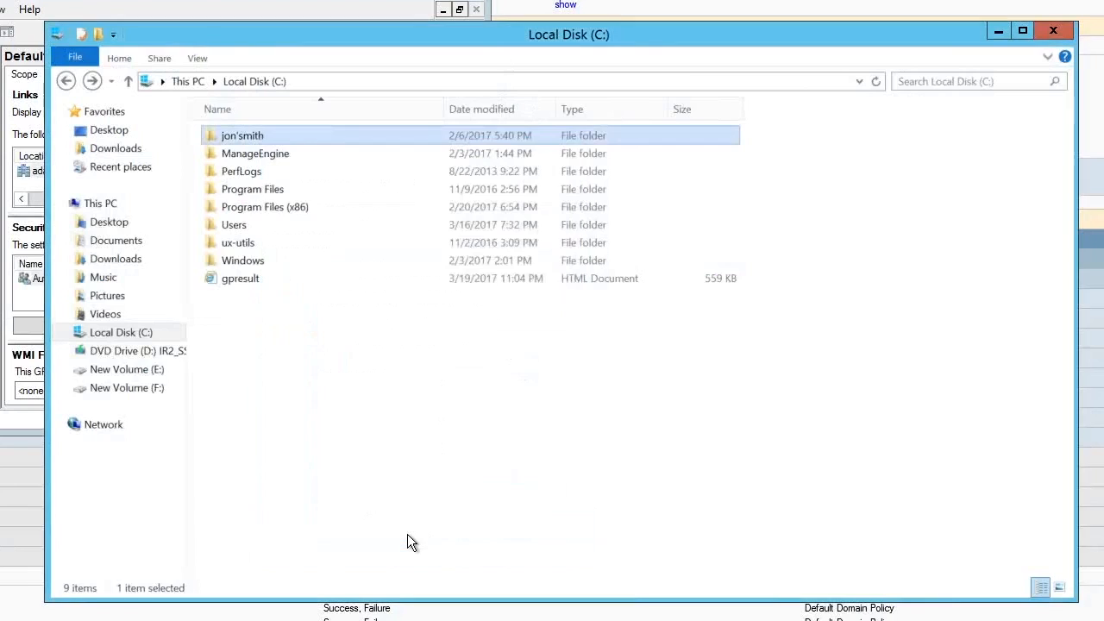
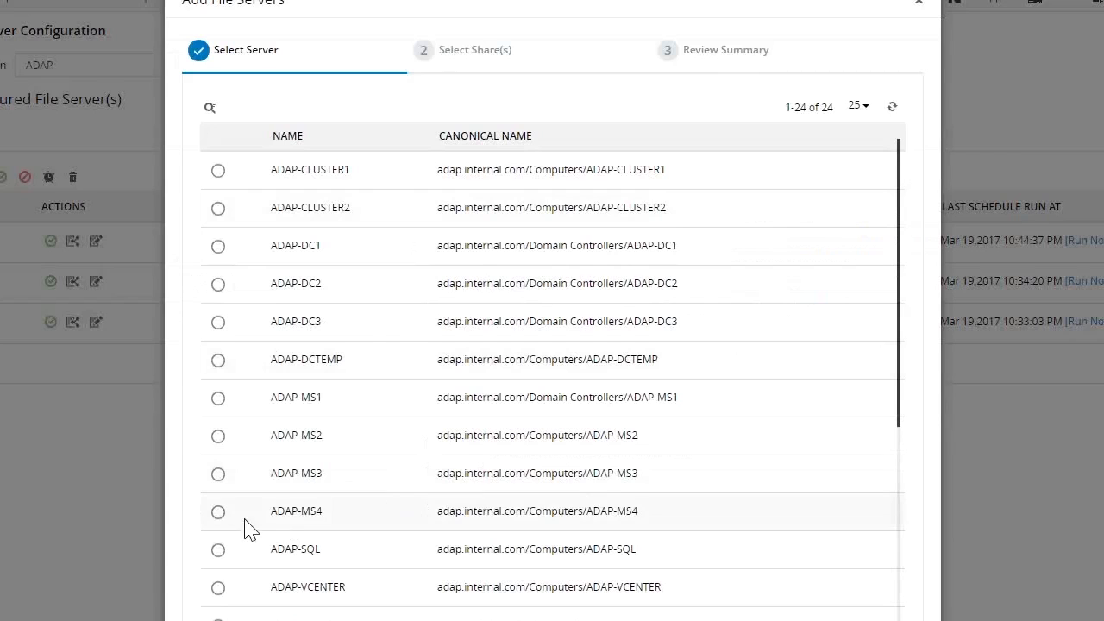
# Add ADAP-MS4 as a file server, select its shares for auditing and finish from the review summary
pyautogui.click(218, 513)
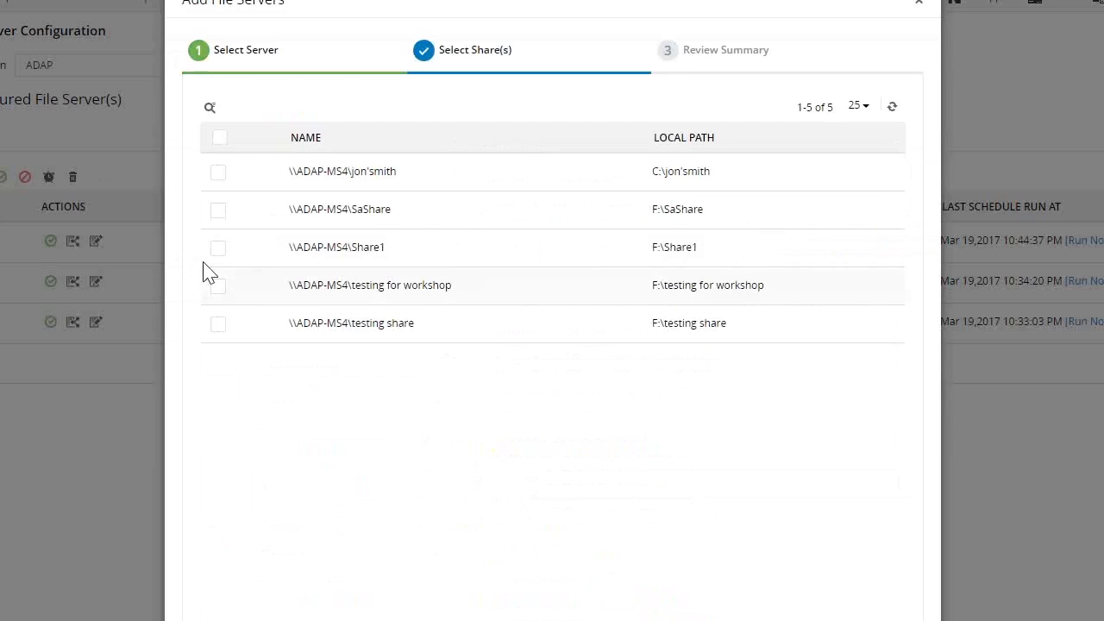
pyautogui.click(219, 138)
pyautogui.click(220, 213)
pyautogui.click(586, 620)
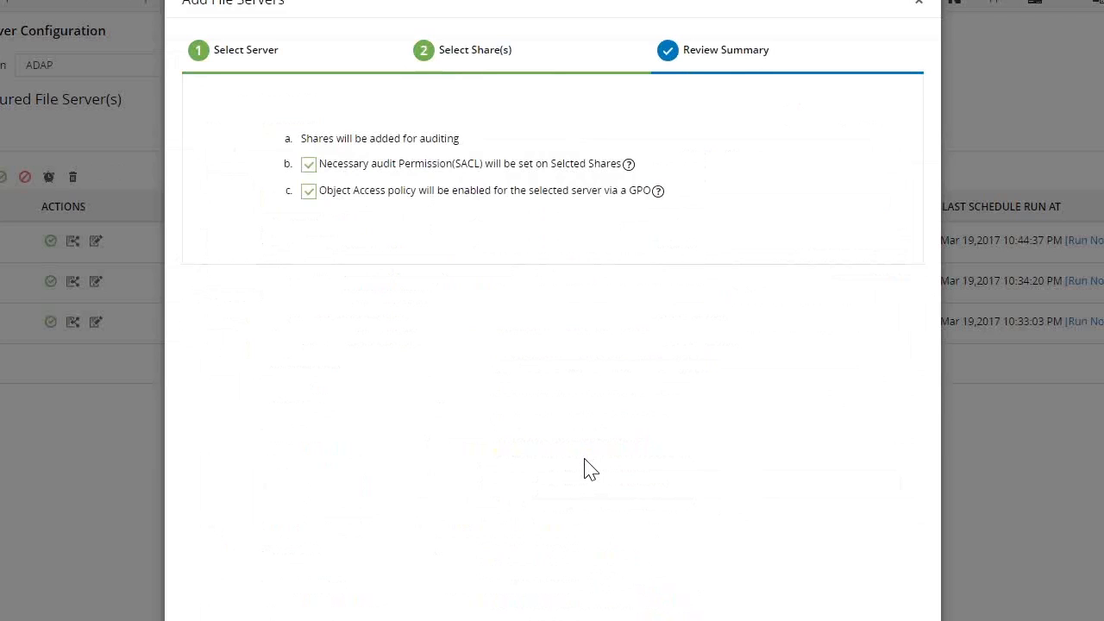
pyautogui.click(309, 166)
pyautogui.click(627, 617)
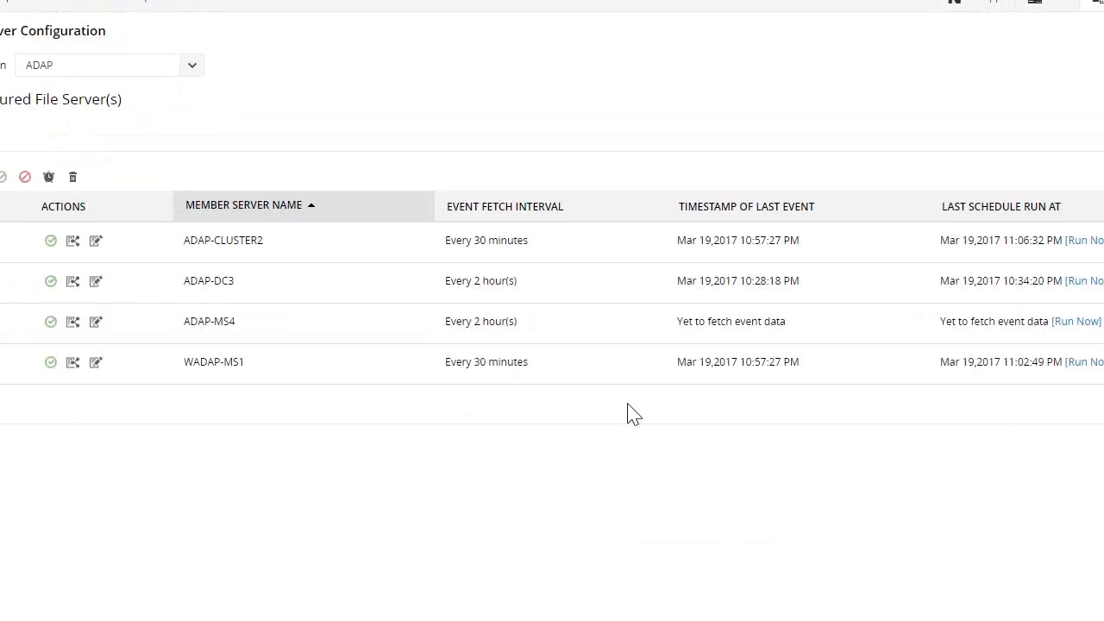
# Run the event collection immediately for the ADAP-MS4 file server
pyautogui.doubleClick(215, 328)
pyautogui.moveTo(220, 334); pyautogui.dragTo(193, 337)
pyautogui.click(267, 542)
pyautogui.click(1077, 327)
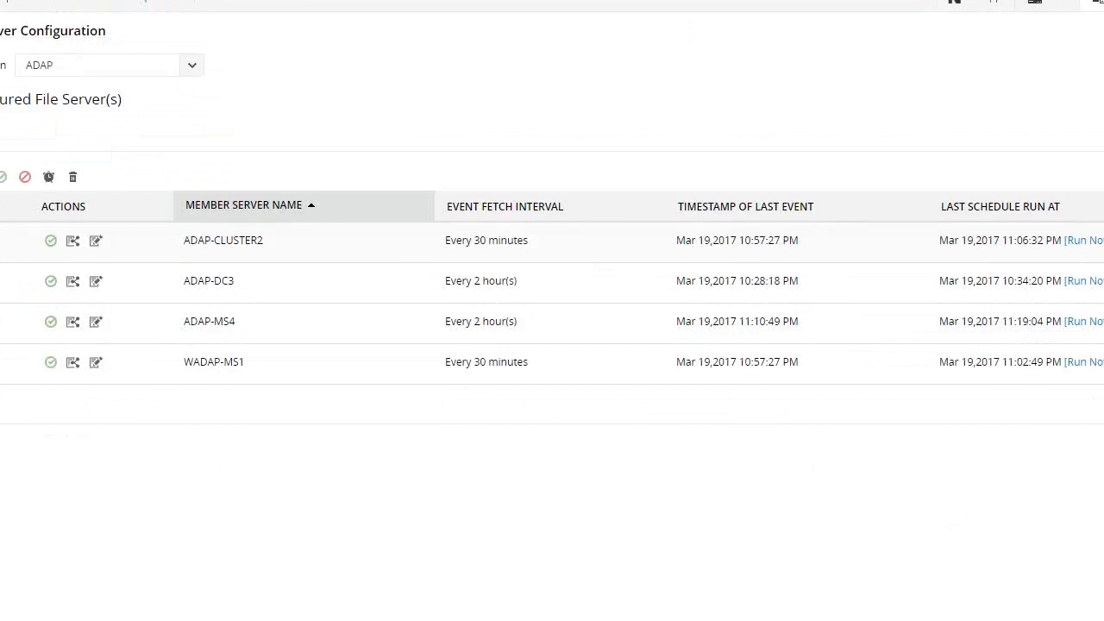
# Set the event fetch interval of ADAP-MS4 to every 0 hours and 30 minutes
pyautogui.click(48, 177)
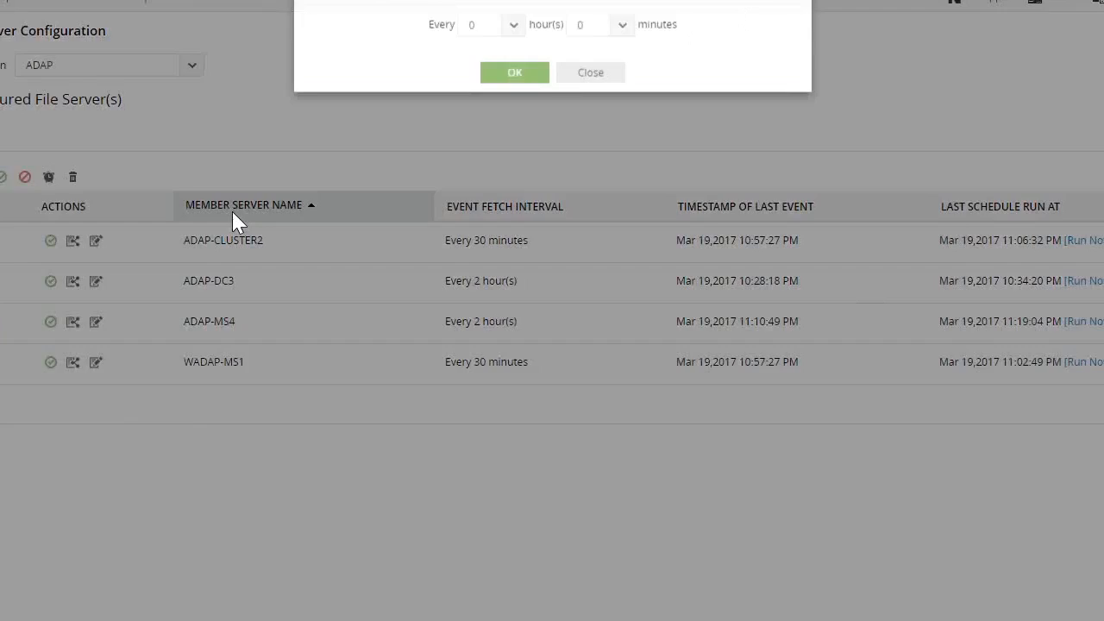
pyautogui.click(584, 40)
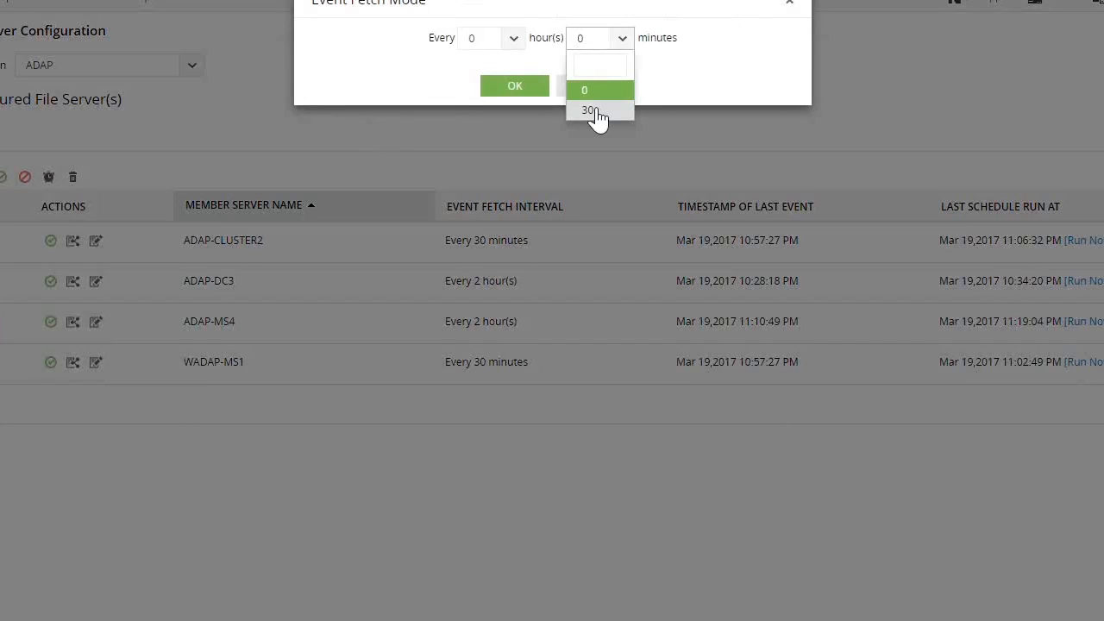
pyautogui.click(594, 112)
pyautogui.click(518, 87)
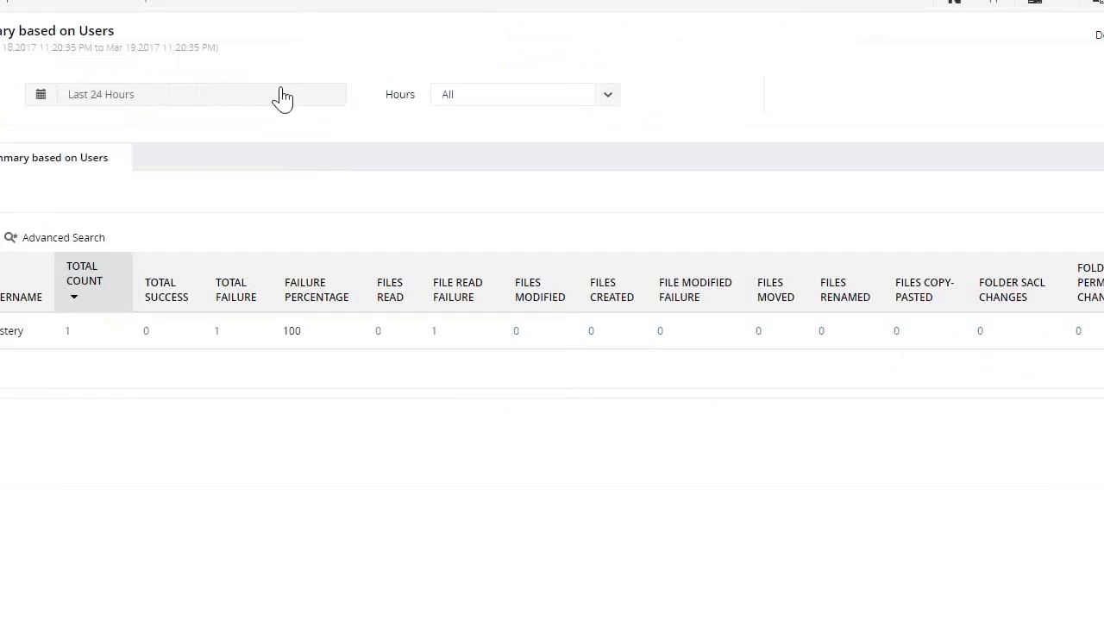
# Show the summary based on users for the last 7 days and look through one user's modified files list
pyautogui.click(144, 104)
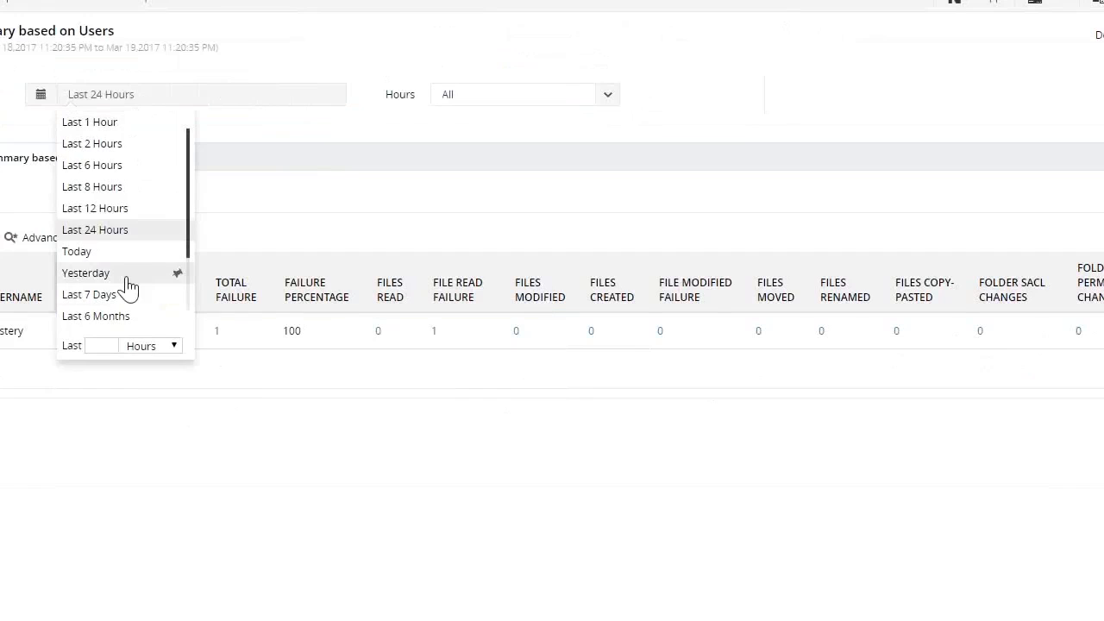
pyautogui.click(125, 294)
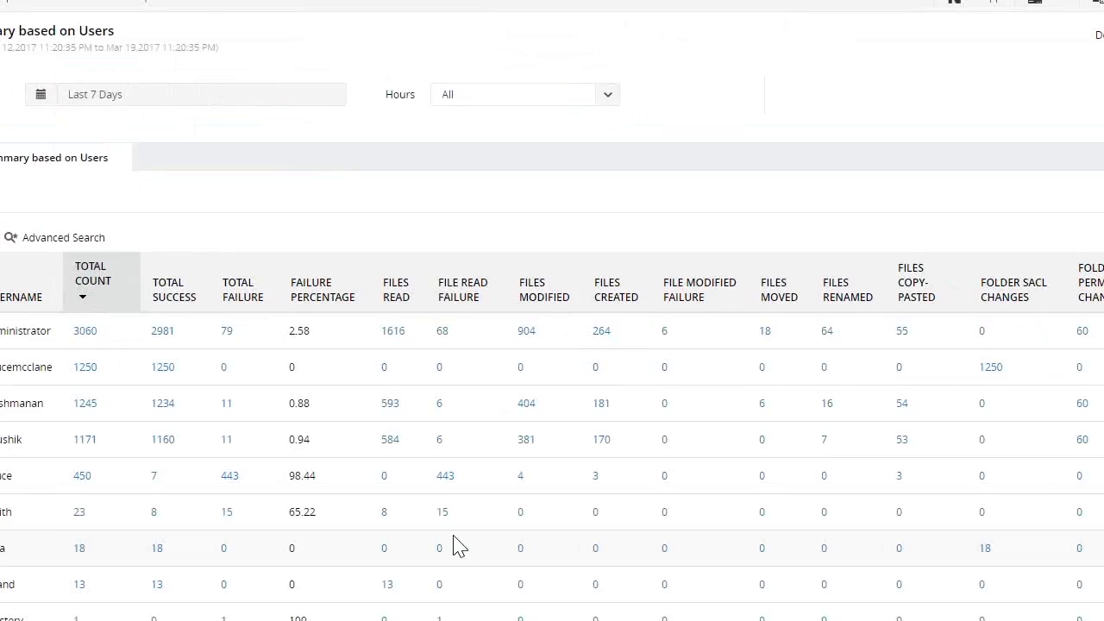
pyautogui.click(527, 402)
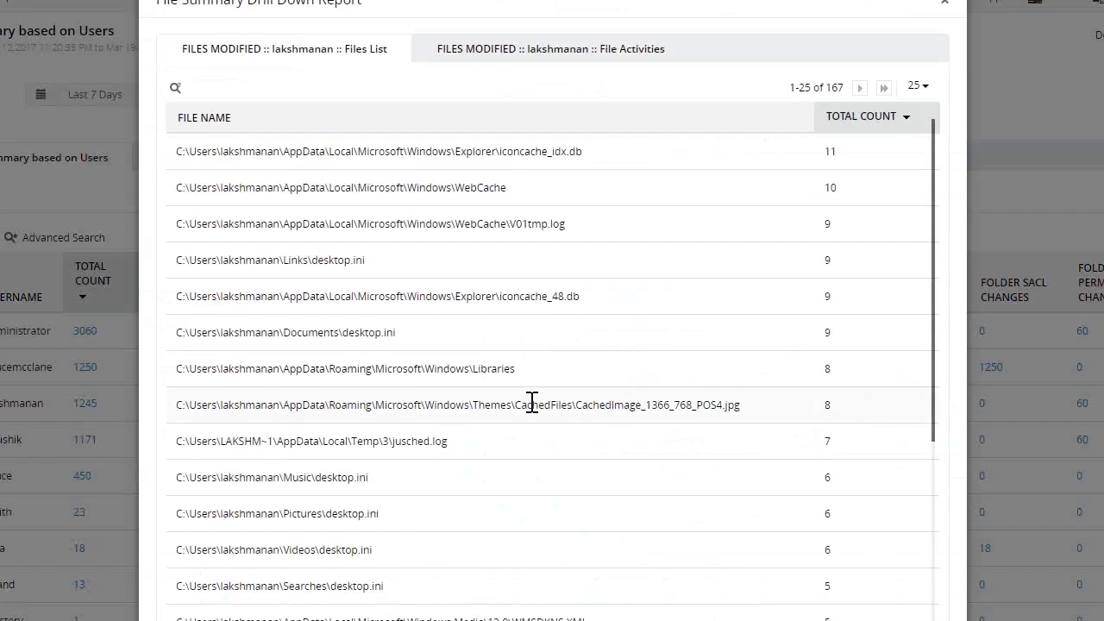
pyautogui.scroll(-5, 653, 337)
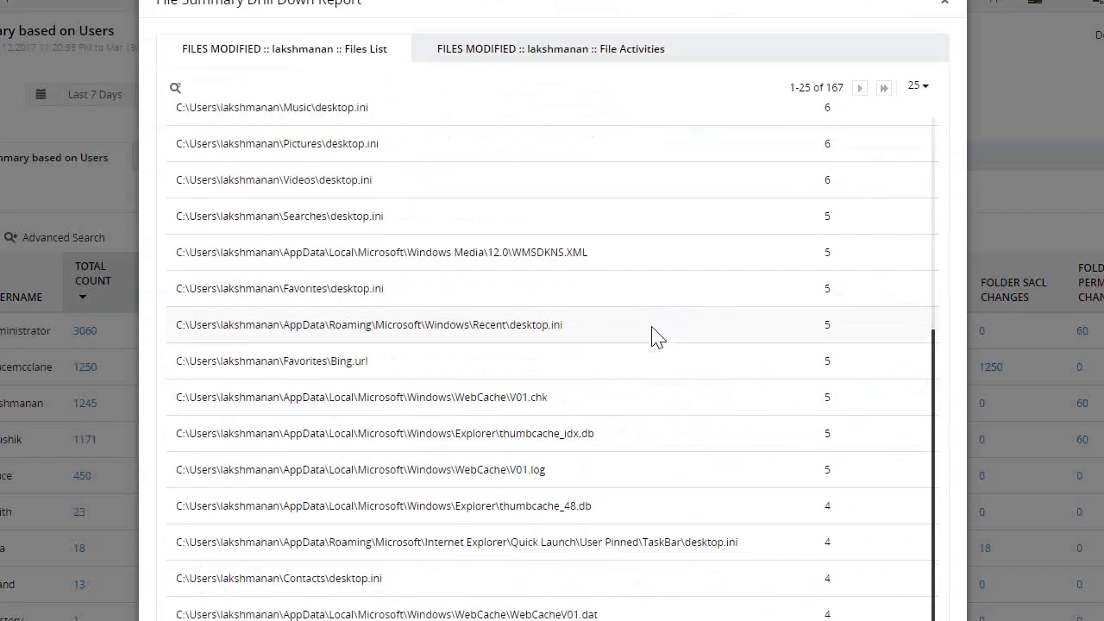
pyautogui.click(944, 4)
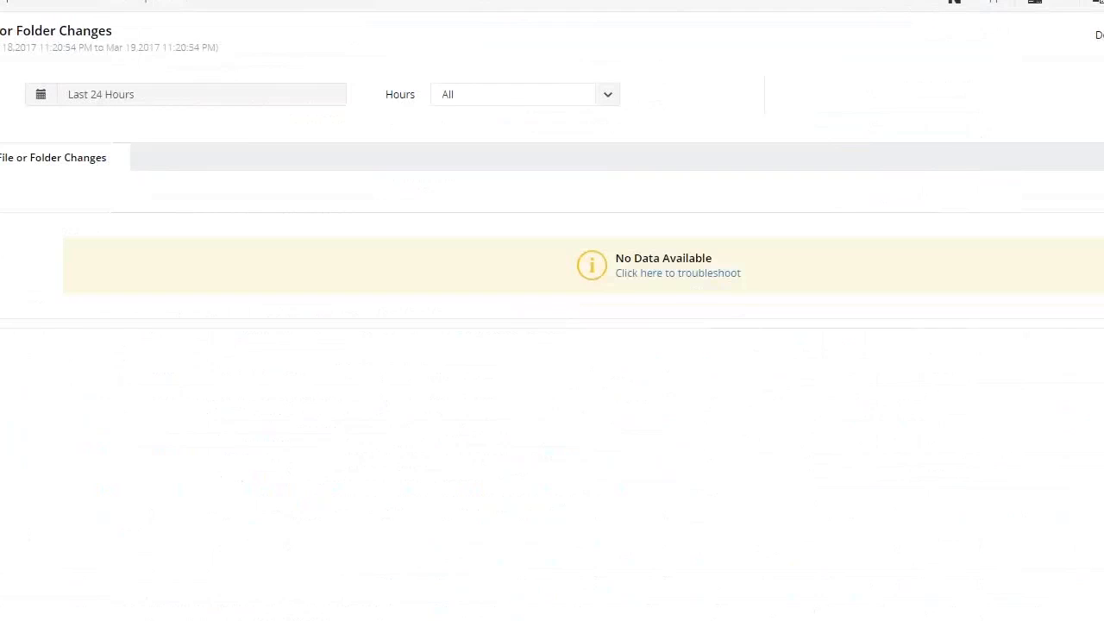
# Show the File or Folder Changes report for the last 7 days and look at its chart and change records
pyautogui.click(86, 97)
pyautogui.click(108, 297)
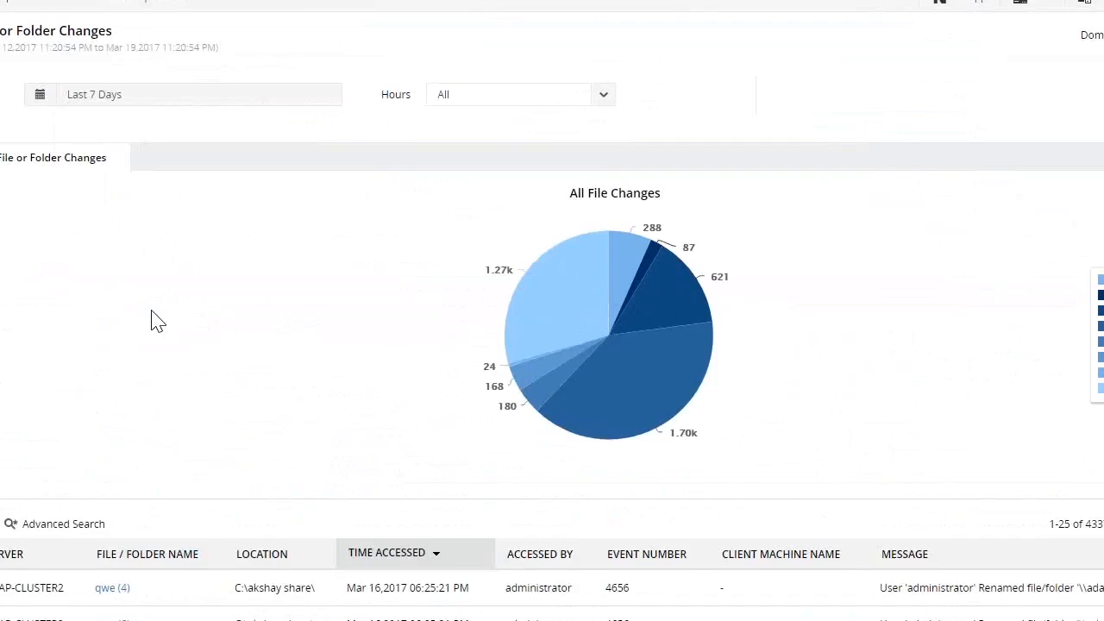
pyautogui.scroll(-2, 156, 320)
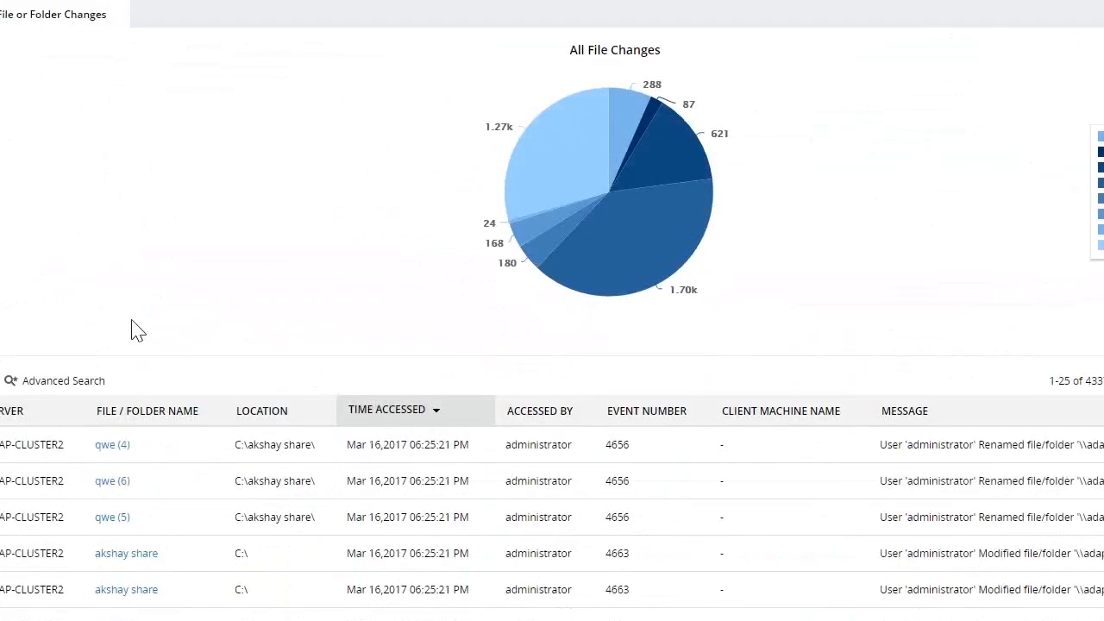
# Search the file and folder change records for file or folder names containing "test"
pyautogui.click(1, 380)
pyautogui.click(69, 466)
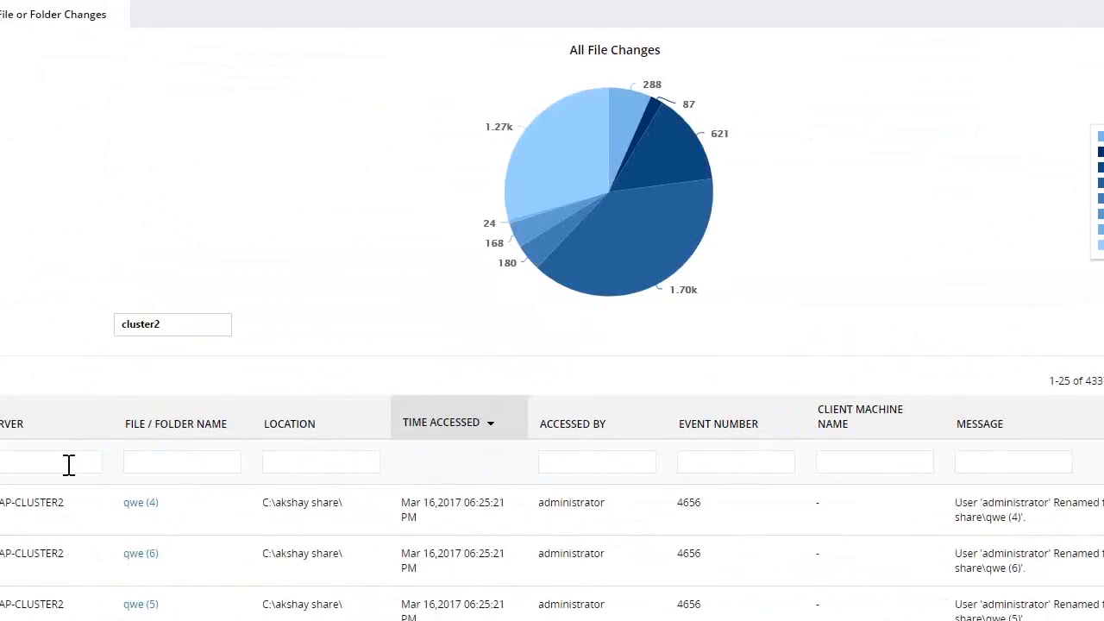
pyautogui.click(159, 466)
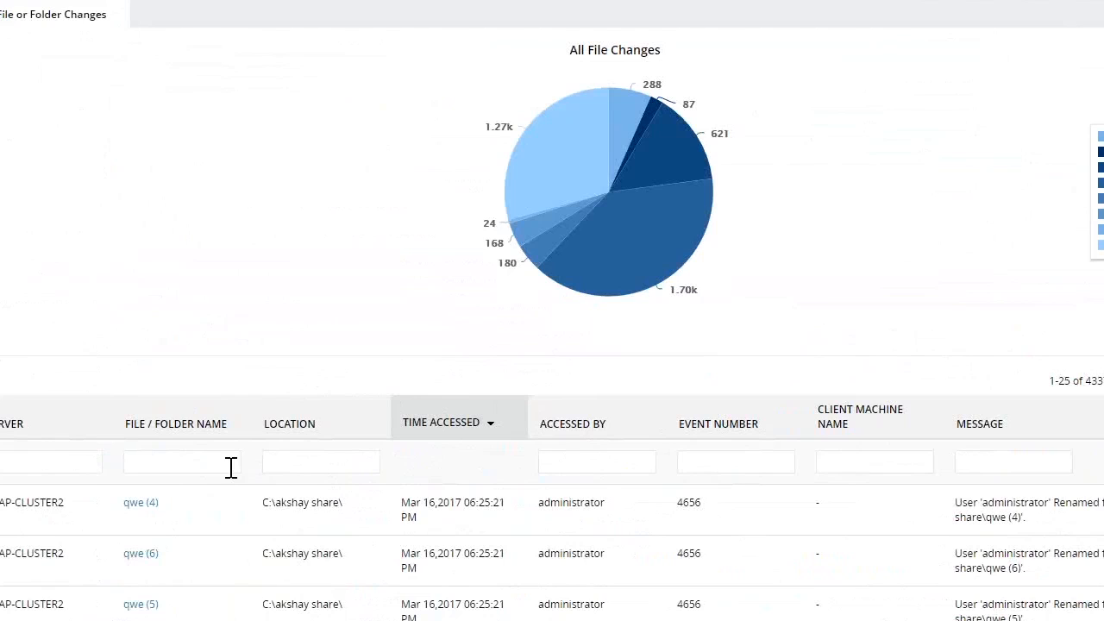
pyautogui.click(1038, 467)
pyautogui.write('test')
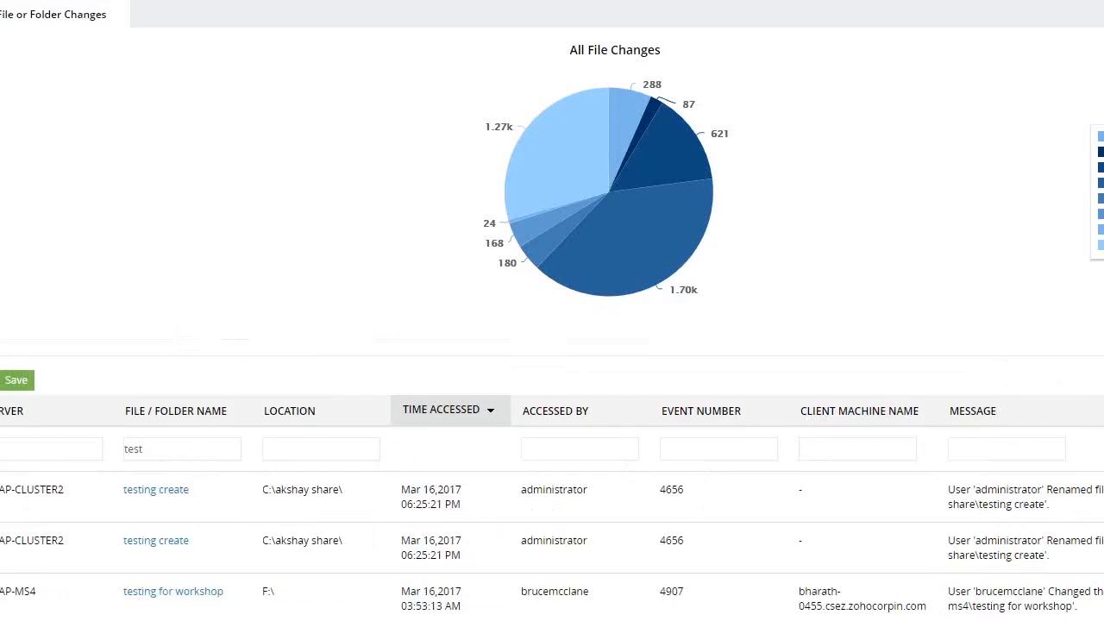
pyautogui.scroll(2, 262, 265)
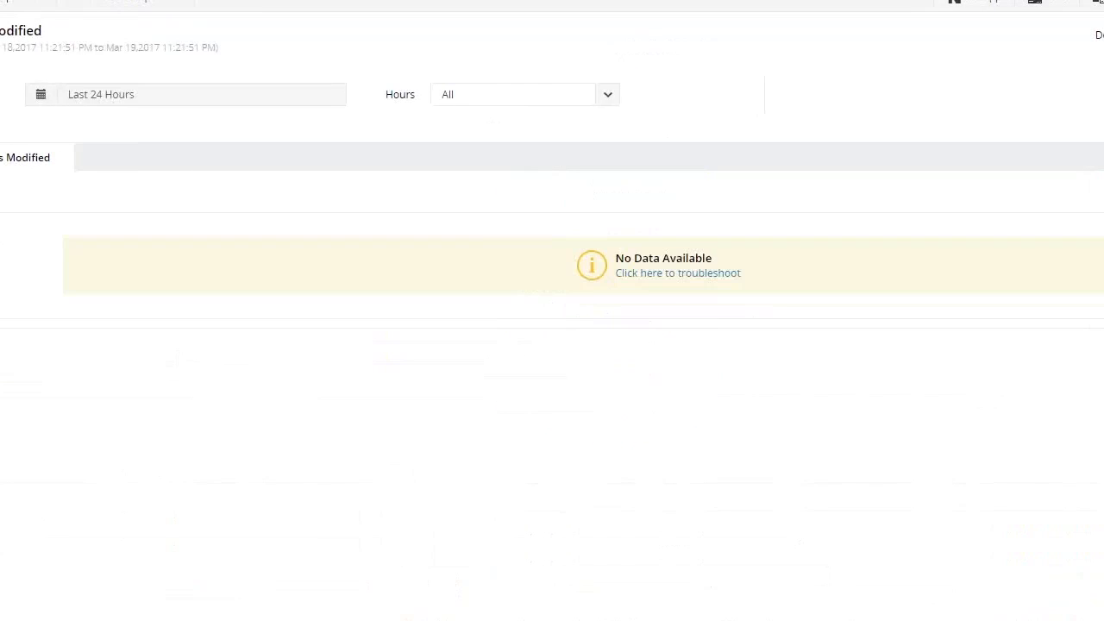
# Show the reports of modified and deleted files, each for the last 7 days
pyautogui.click(100, 94)
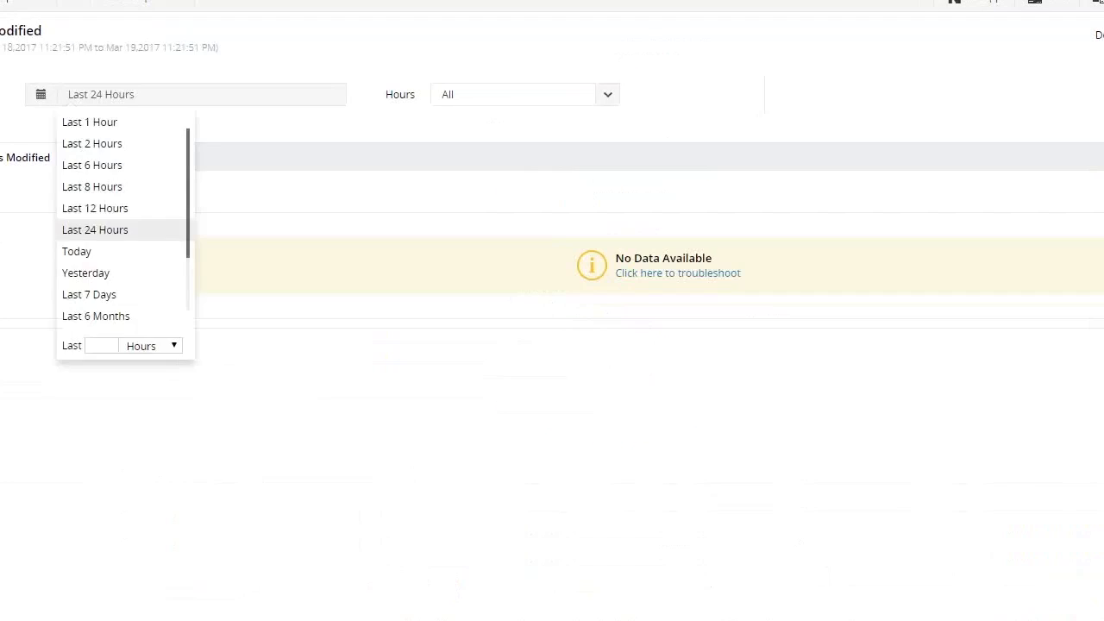
pyautogui.click(85, 295)
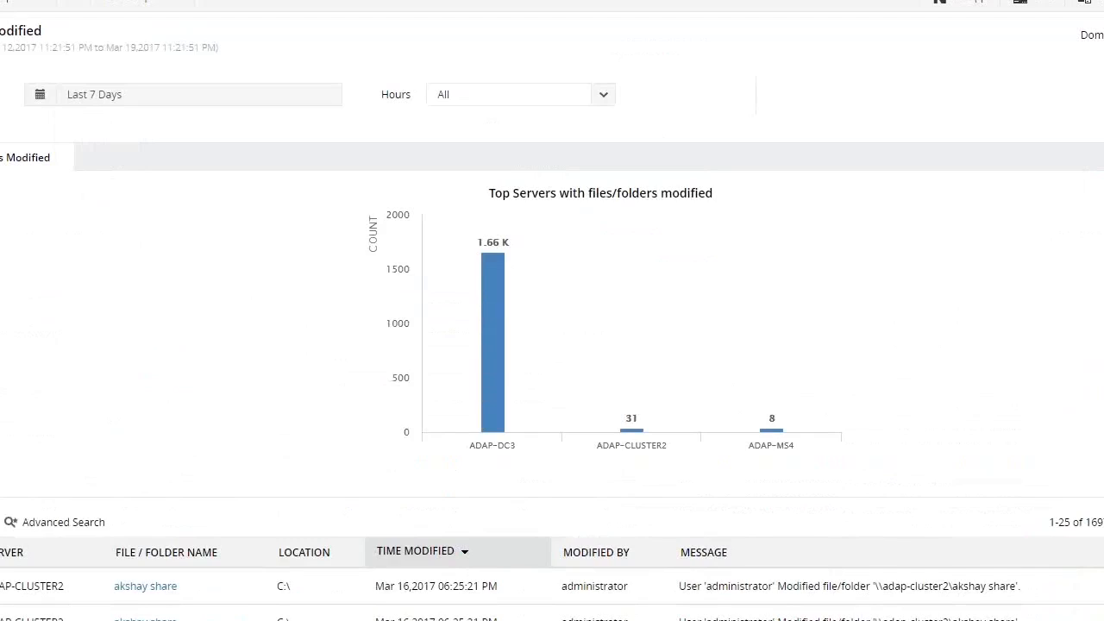
pyautogui.click(96, 95)
pyautogui.click(109, 296)
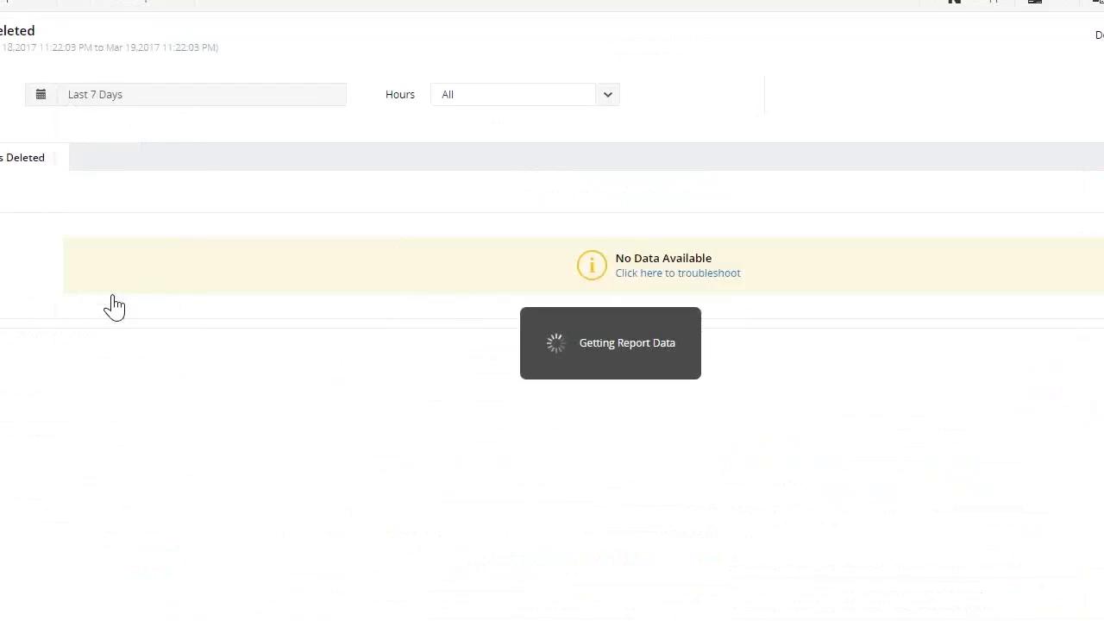
pyautogui.scroll(-3, 111, 303)
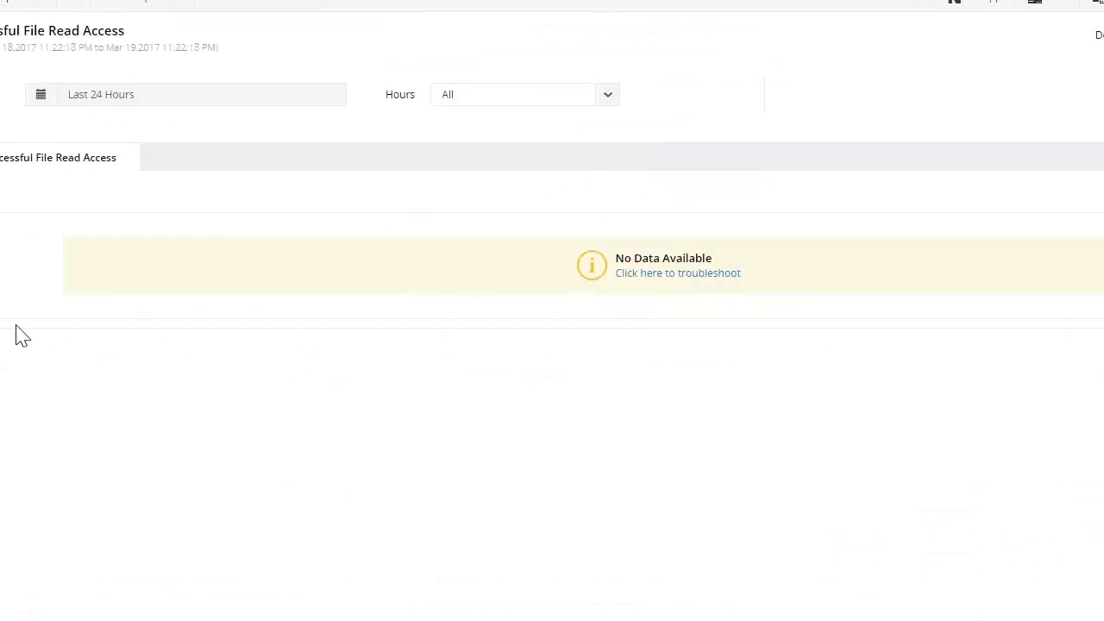
# Show the Successful File Read Access report for the last 7 days
pyautogui.click(91, 104)
pyautogui.click(106, 294)
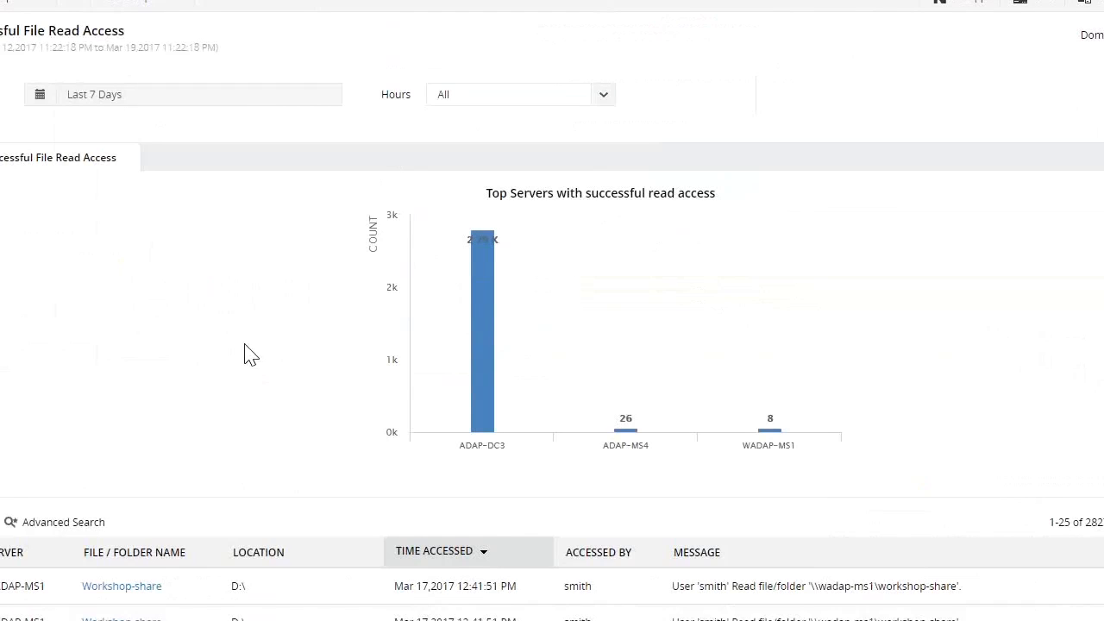
pyautogui.click(2, 186)
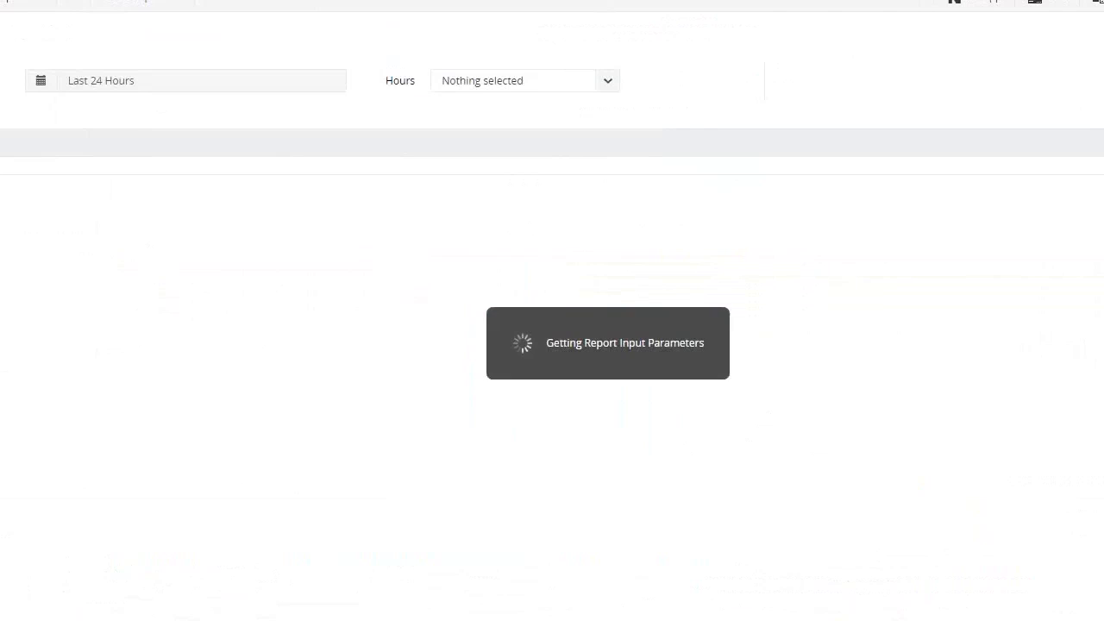
# Show the Folder Permission Changes report for the last 7 days and examine the detailed permission changes of one record
pyautogui.click(103, 96)
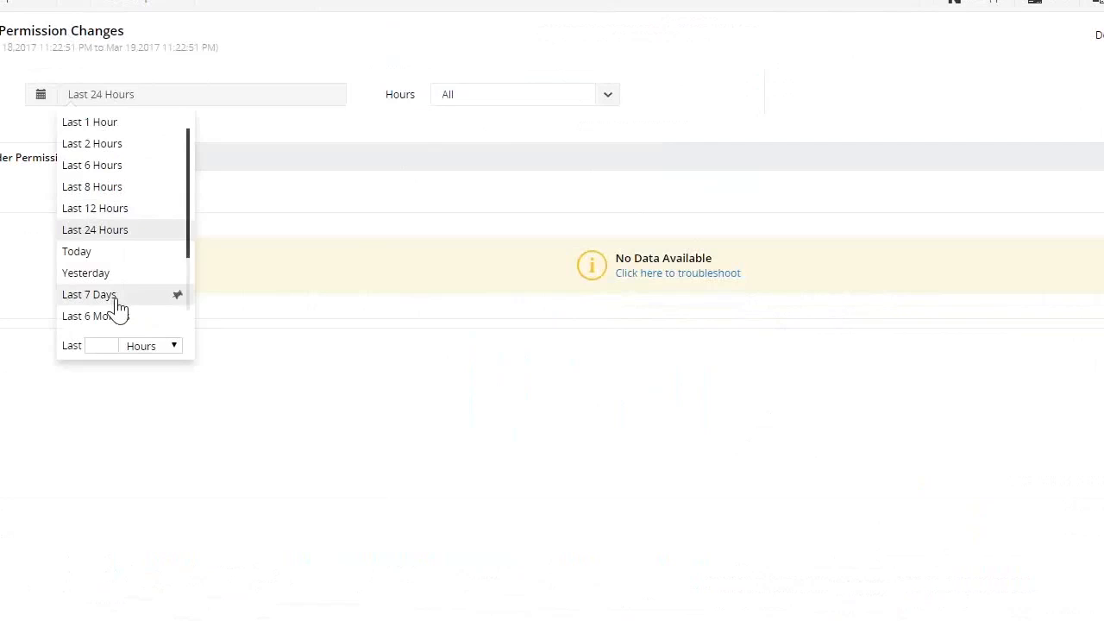
pyautogui.click(117, 295)
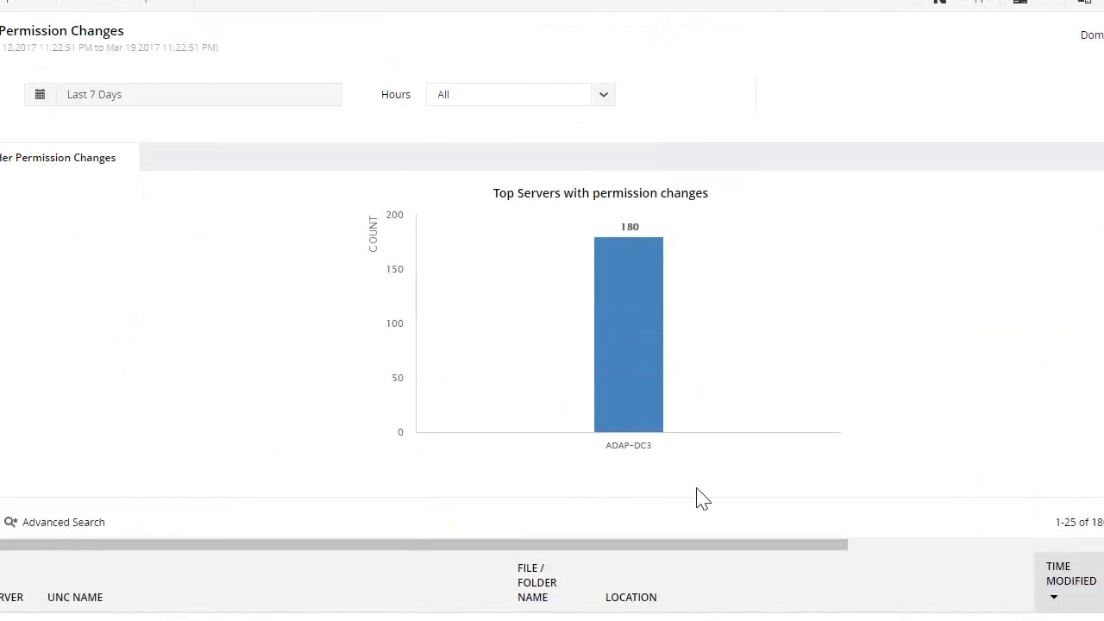
pyautogui.moveTo(698, 552); pyautogui.dragTo(895, 552)
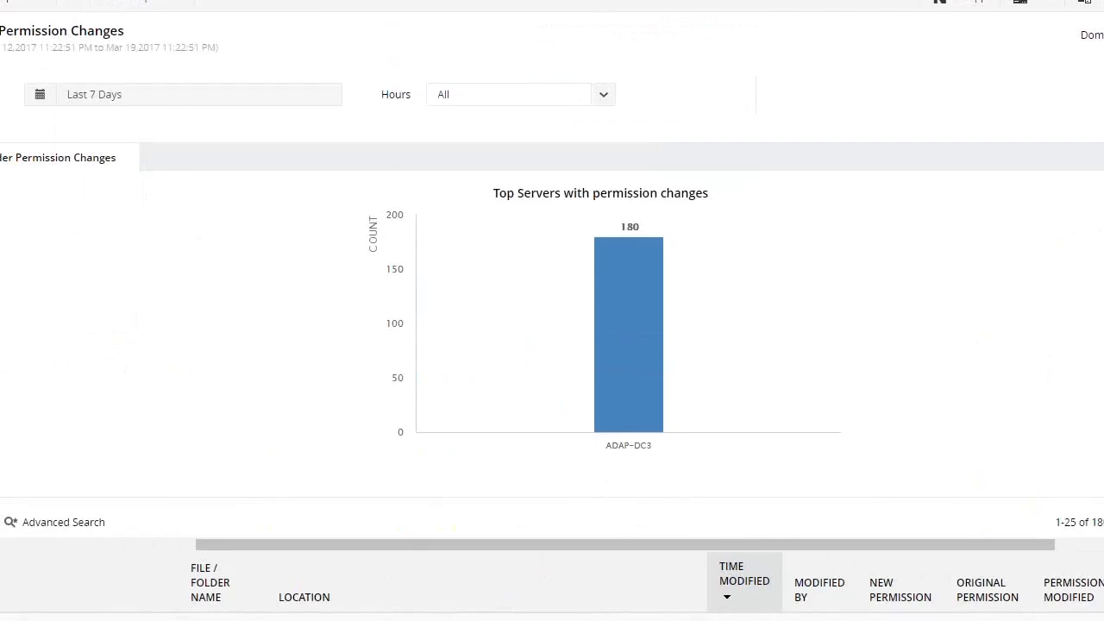
pyautogui.click(975, 618)
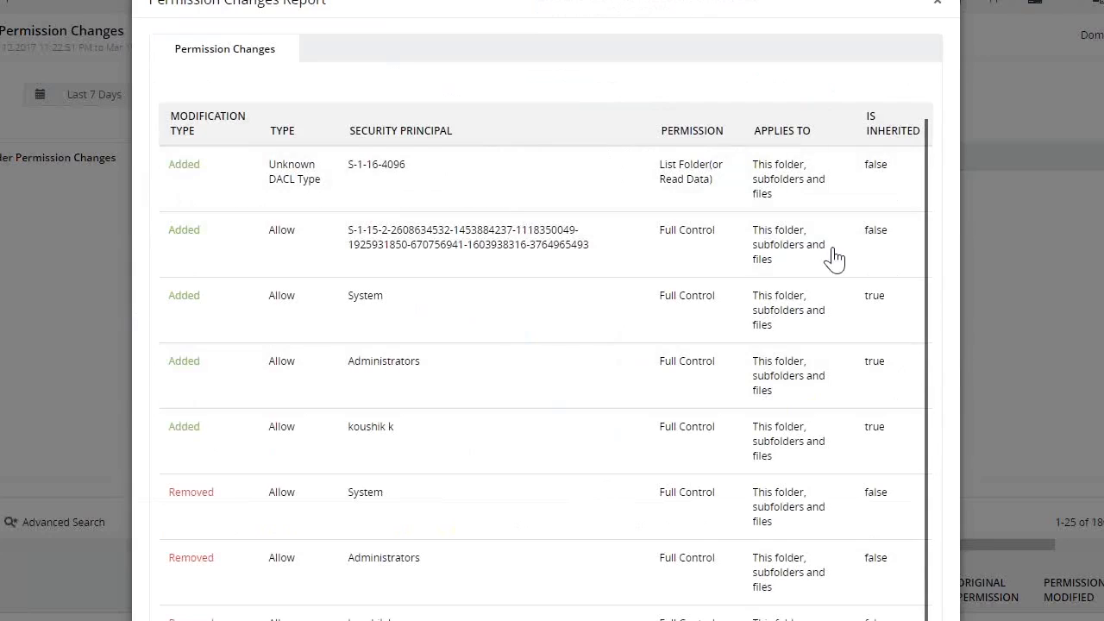
pyautogui.click(940, 7)
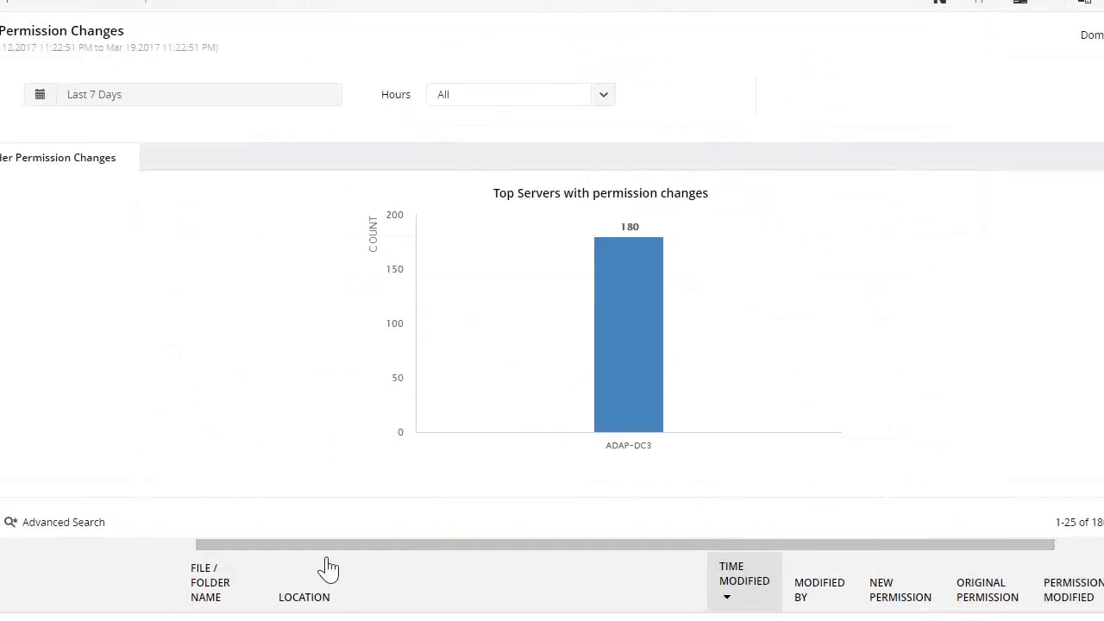
pyautogui.moveTo(333, 544); pyautogui.dragTo(118, 546)
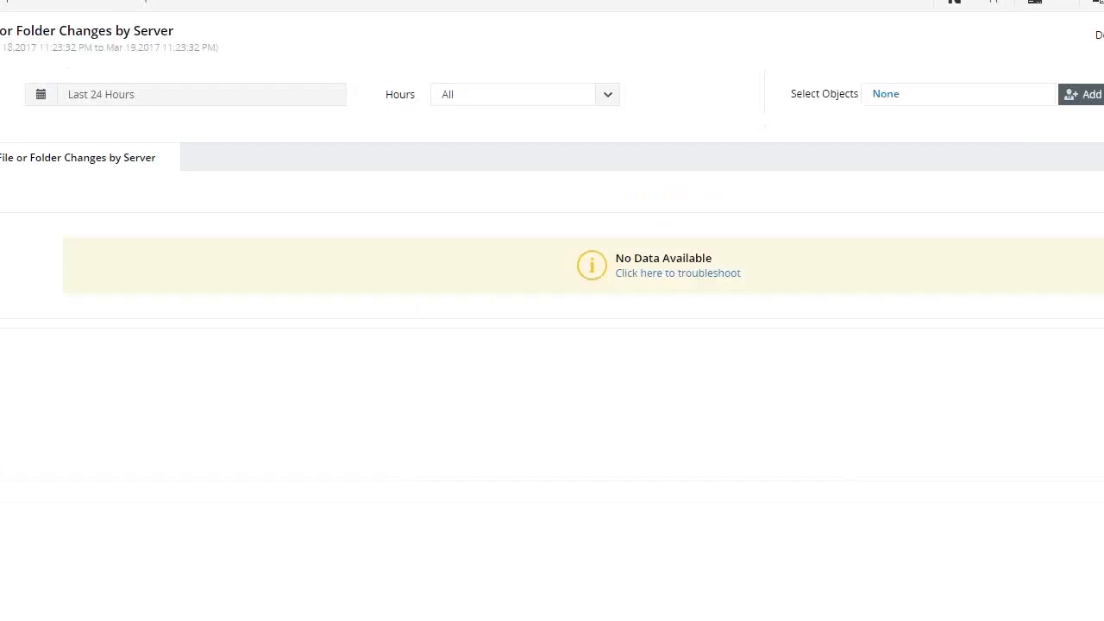
# Show the File or Folder Changes by Server report for the ADAP-DC3 computer for the last 7 days
pyautogui.click(1084, 105)
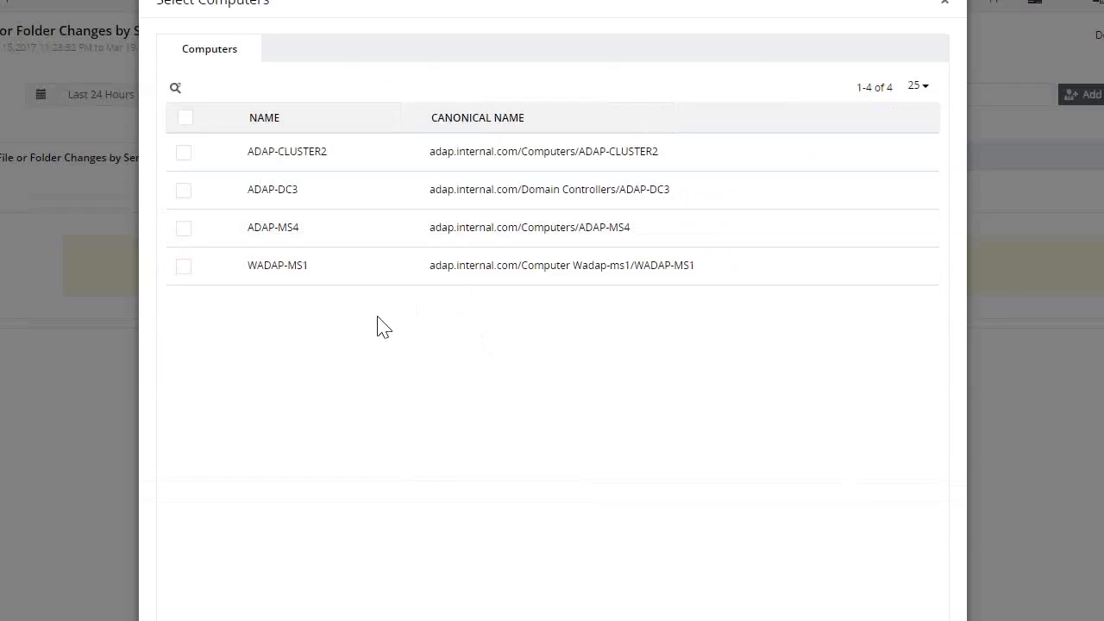
pyautogui.click(185, 191)
pyautogui.click(267, 617)
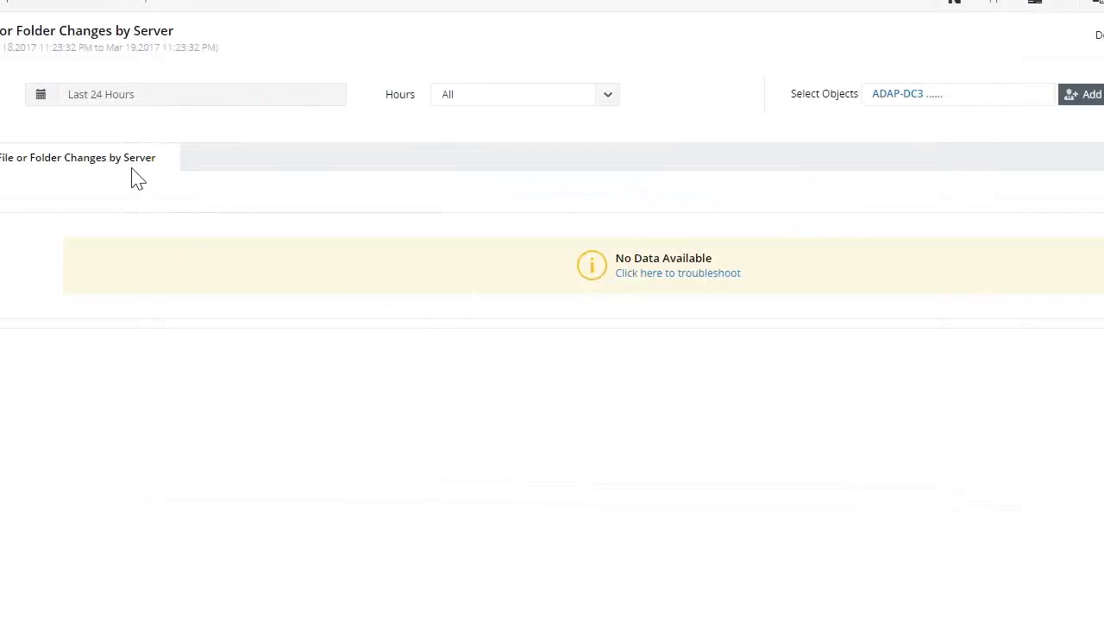
pyautogui.click(113, 99)
pyautogui.click(104, 296)
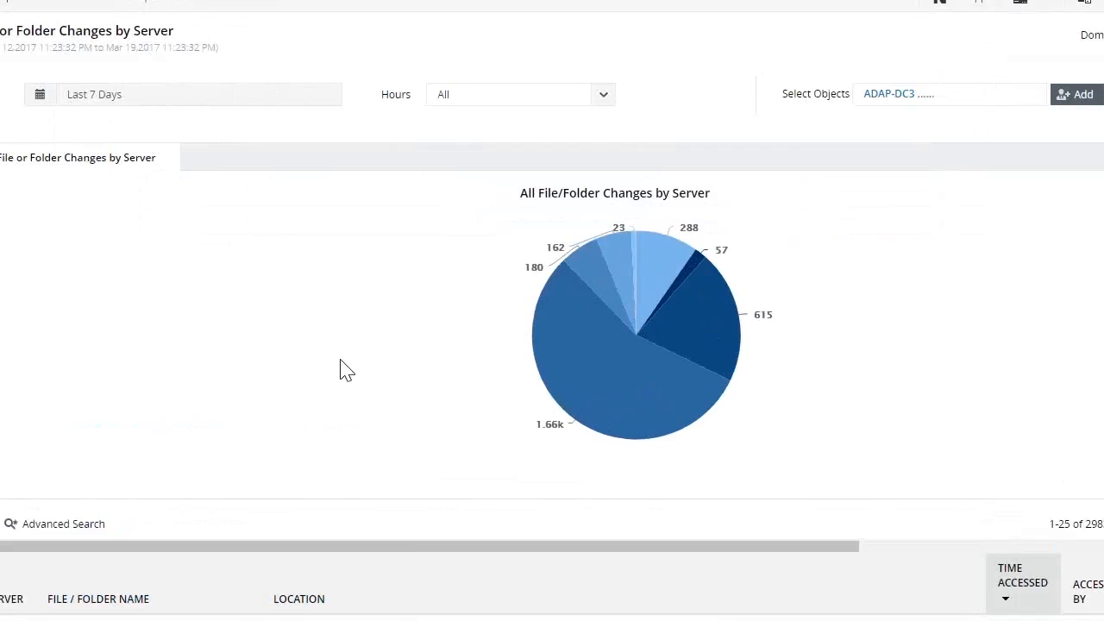
pyautogui.click(195, 99)
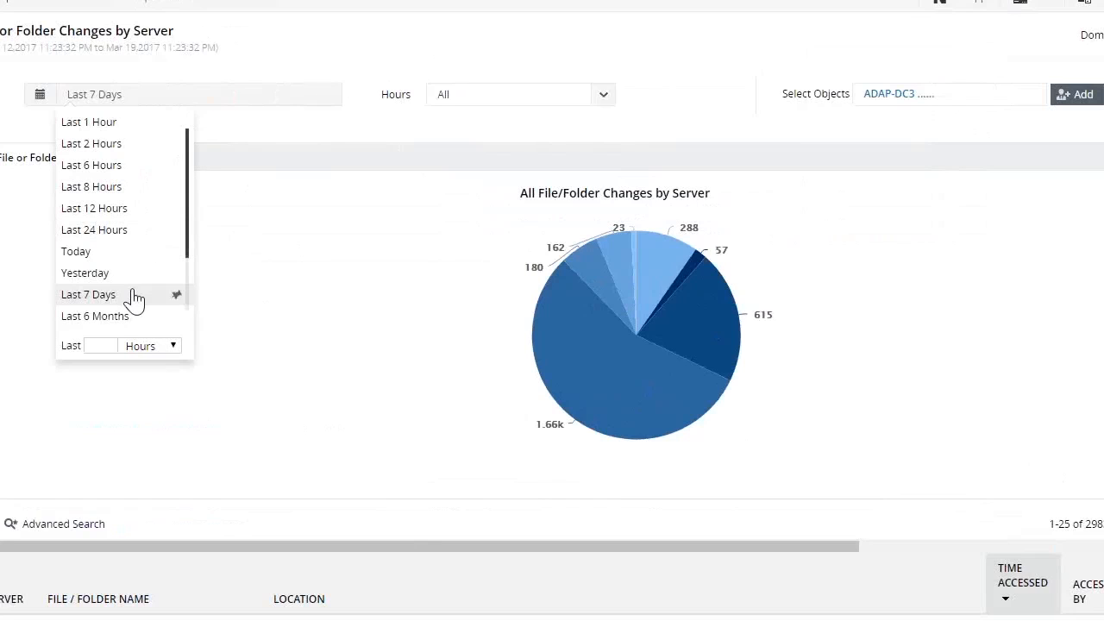
pyautogui.scroll(-1, 134, 302)
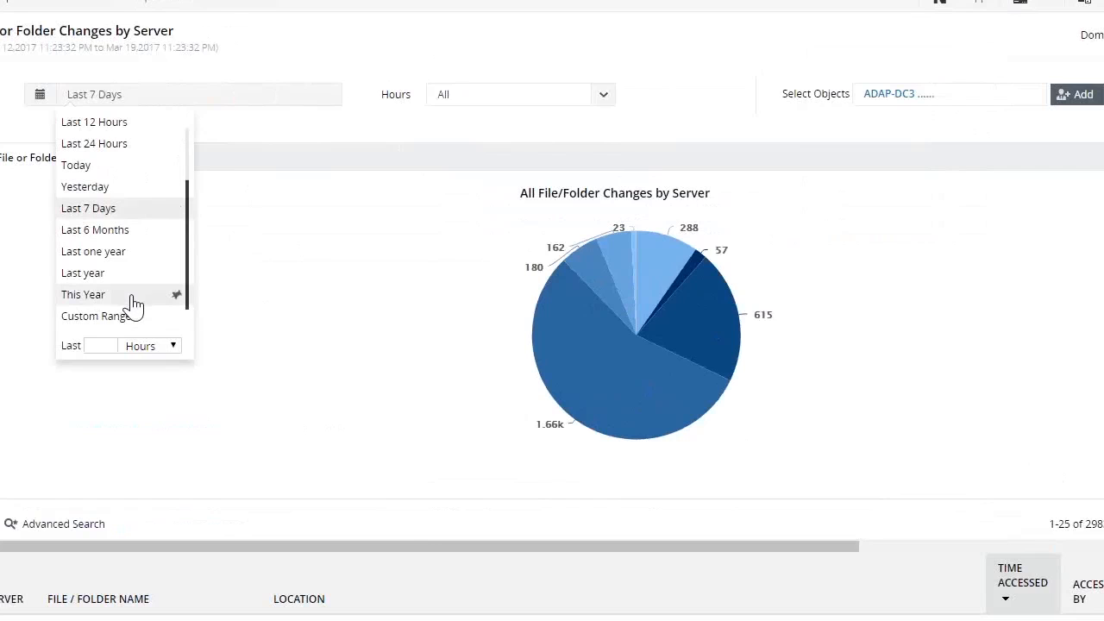
pyautogui.click(130, 316)
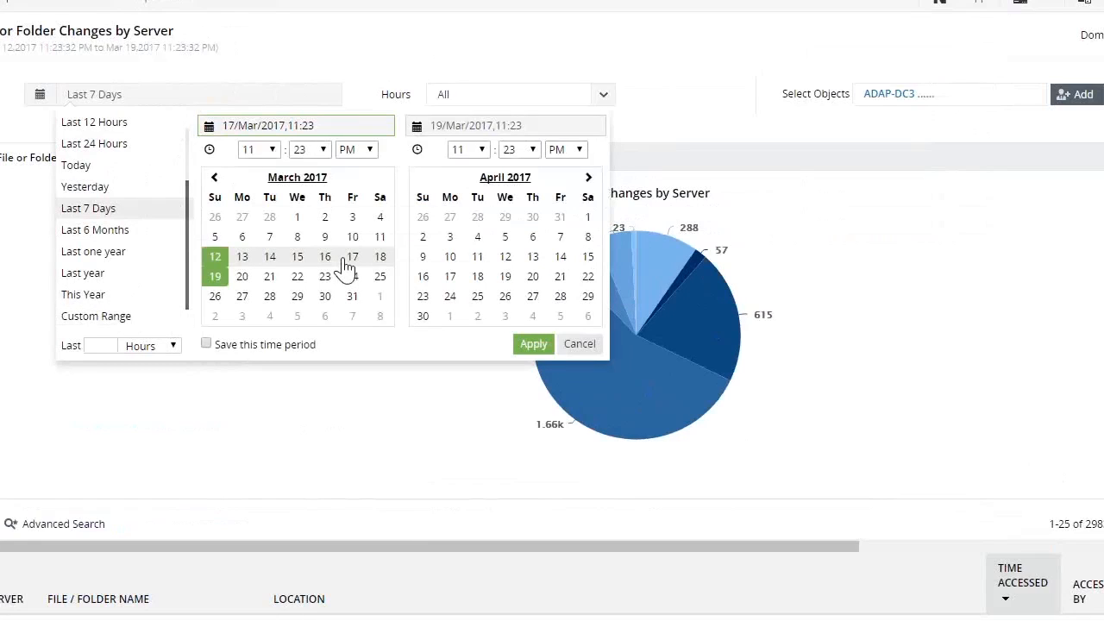
pyautogui.click(405, 454)
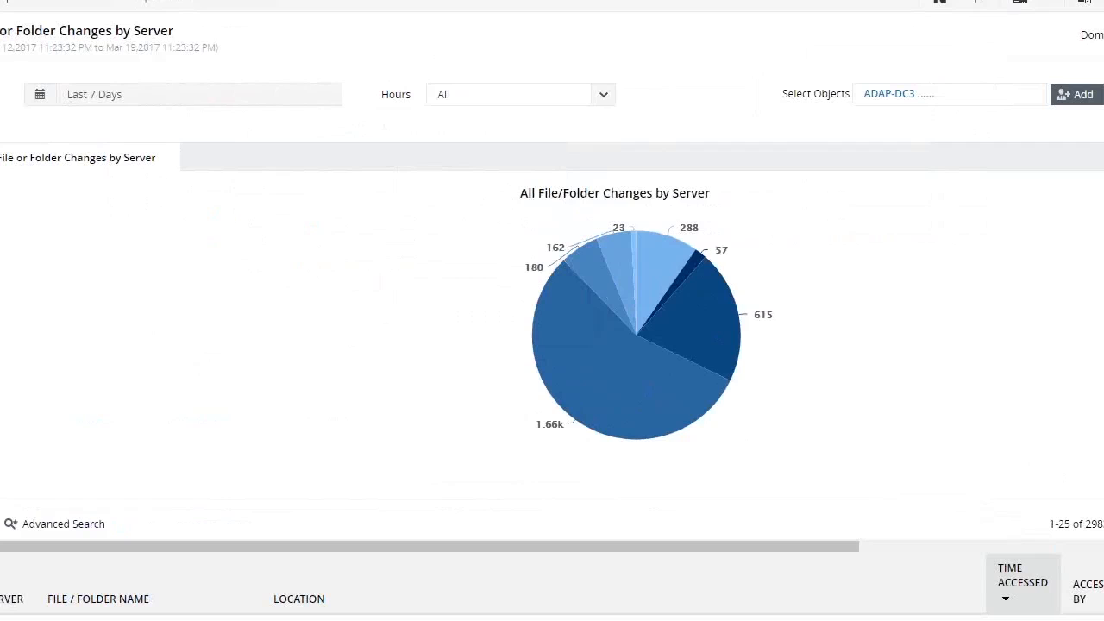
# Show the File or Folder Changes by User report for the Domain Admins and Enterprise Admins groups for the last 7 days
pyautogui.click(2, 285)
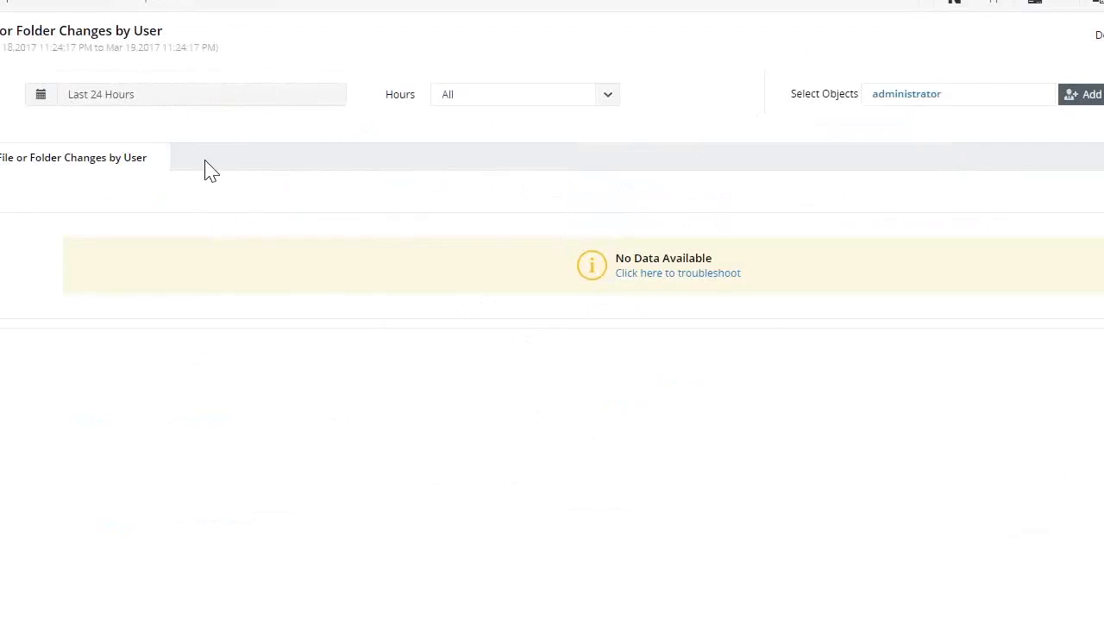
pyautogui.click(1091, 100)
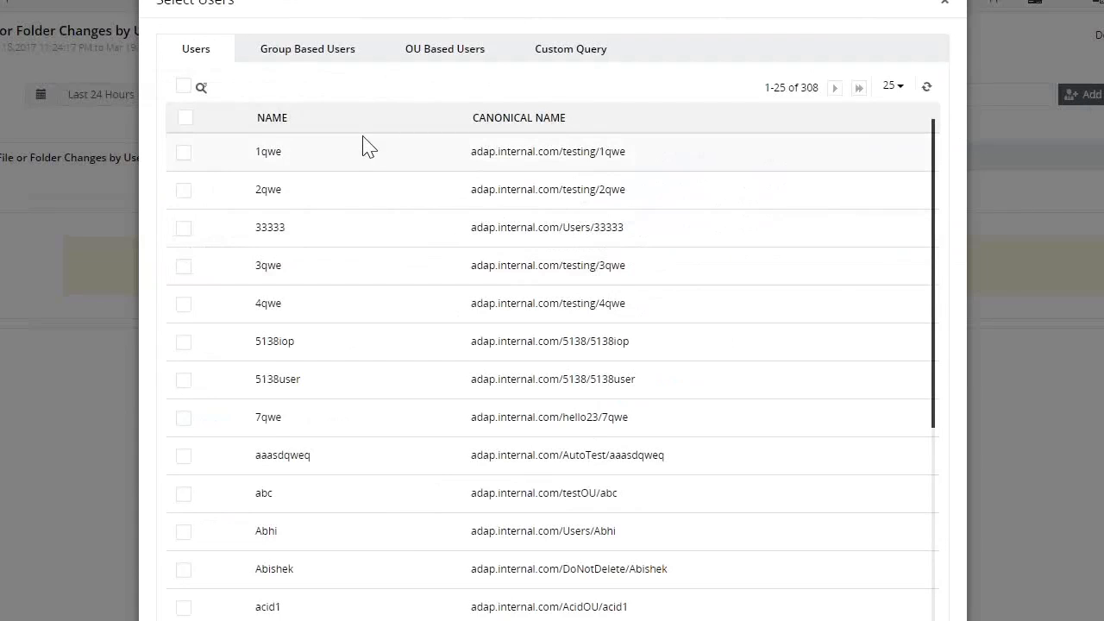
pyautogui.click(338, 57)
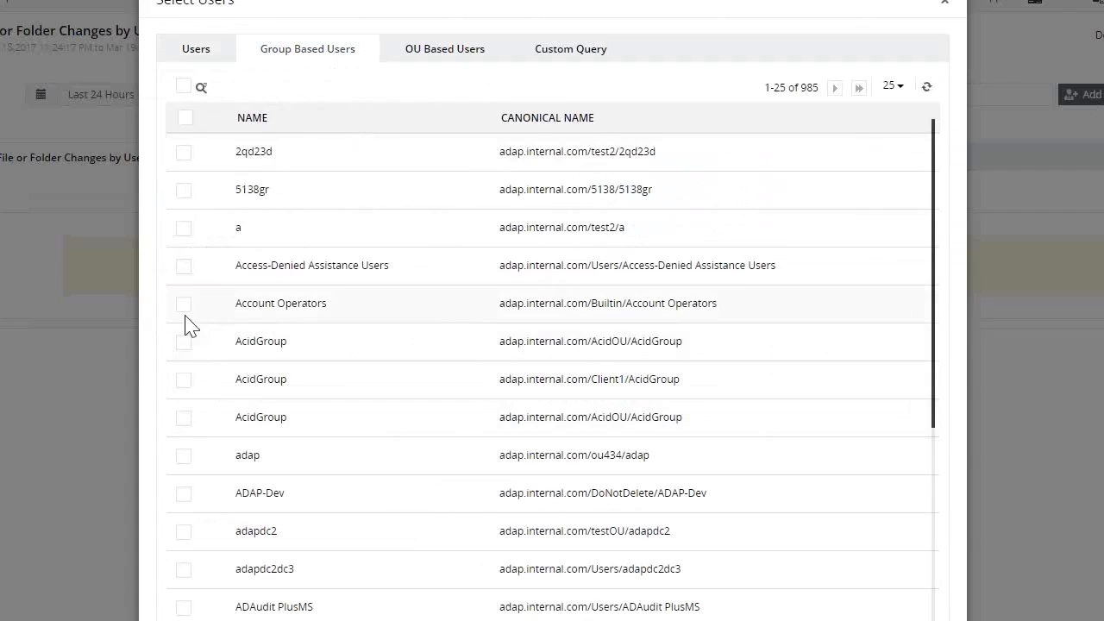
pyautogui.scroll(-3, 172, 316)
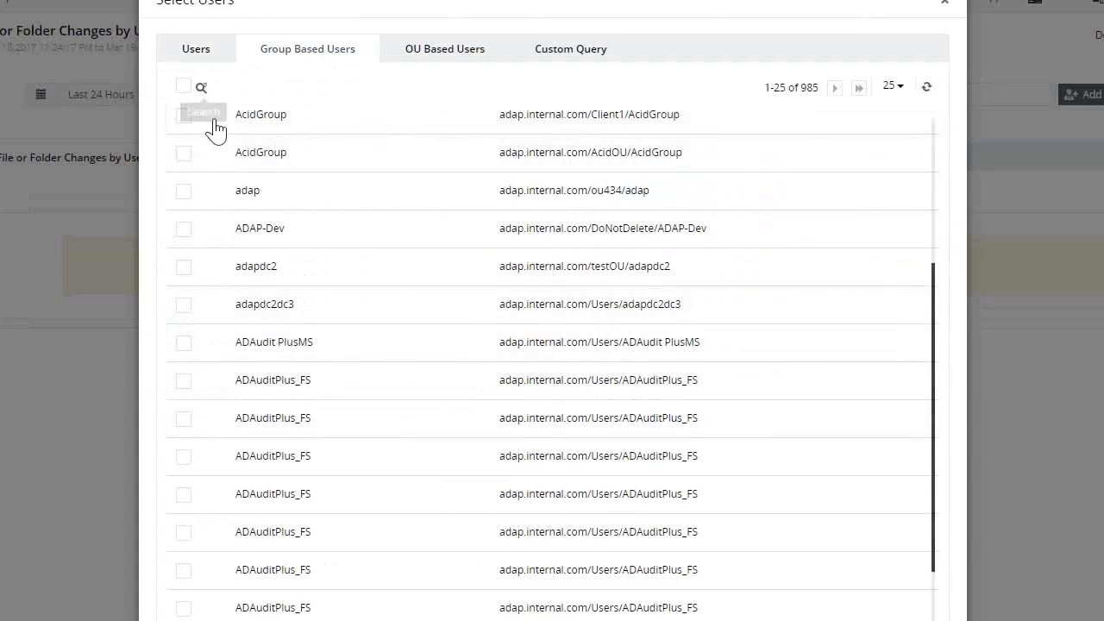
pyautogui.click(199, 90)
pyautogui.write('admin')
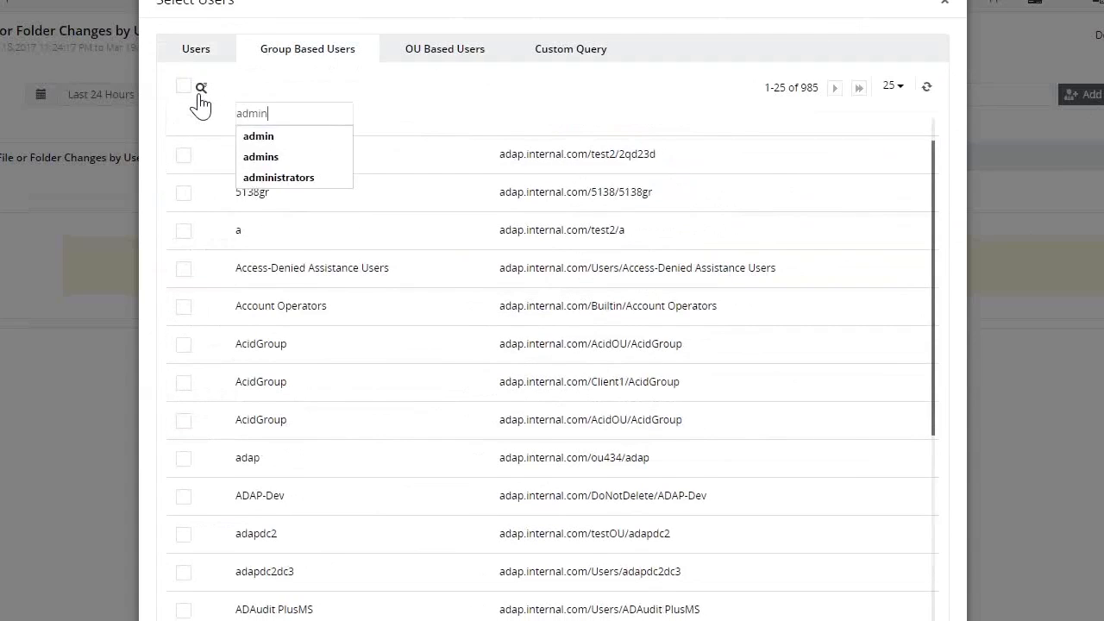
pyautogui.press('Return')
pyautogui.click(183, 349)
pyautogui.click(183, 387)
pyautogui.click(509, 618)
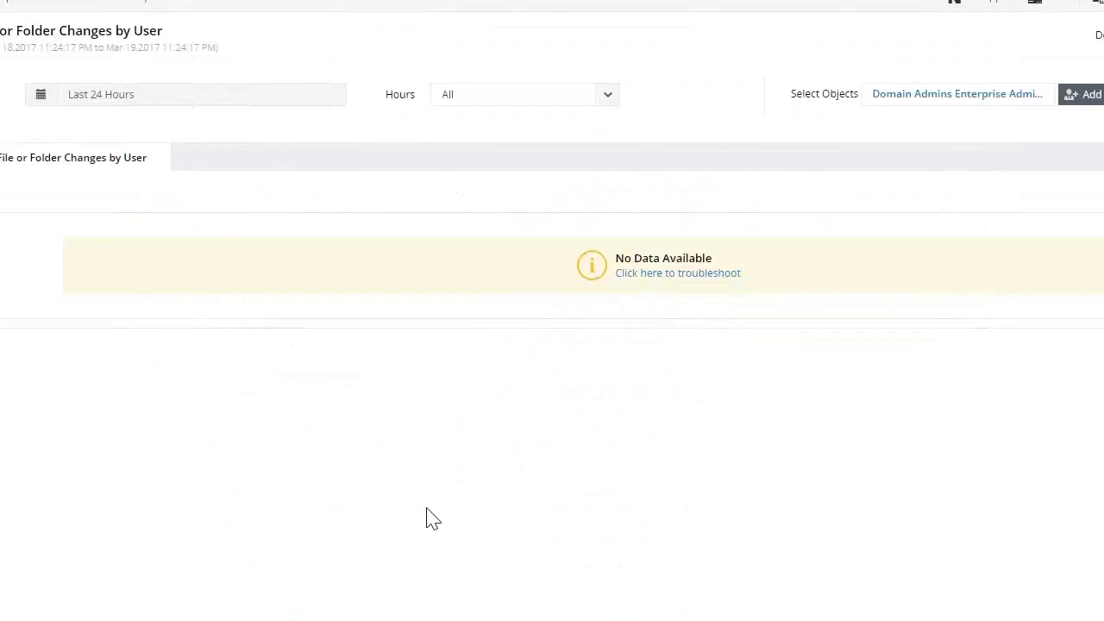
pyautogui.click(159, 98)
pyautogui.click(91, 295)
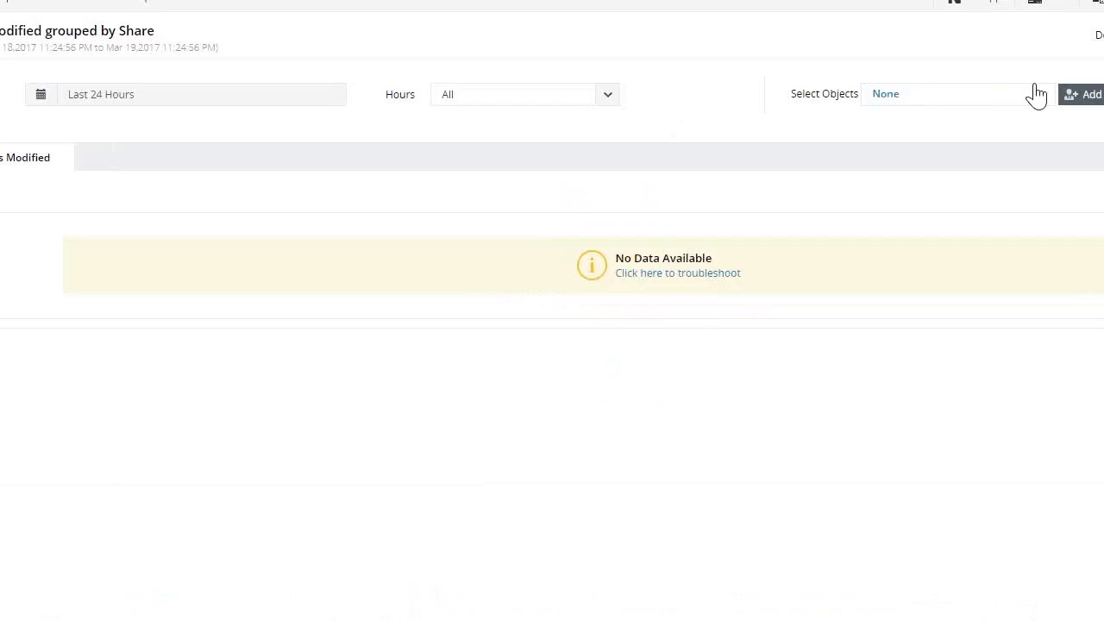
# Show the modified files grouped by share for the second listed ADAP-CLUSTER2 share for the last 7 days and review its records
pyautogui.click(1092, 96)
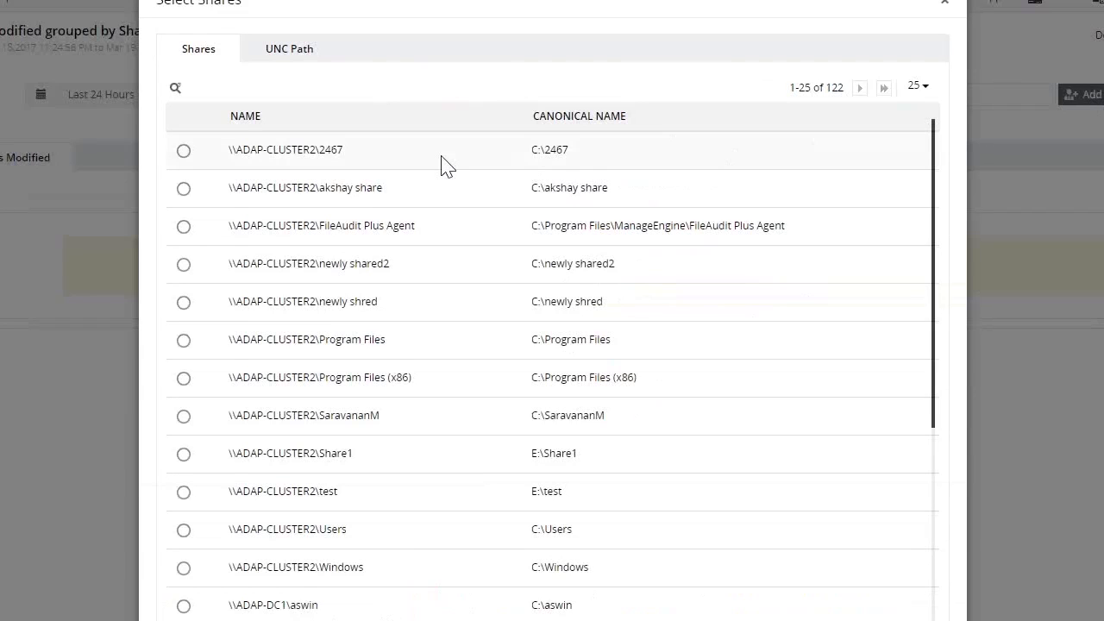
pyautogui.click(182, 191)
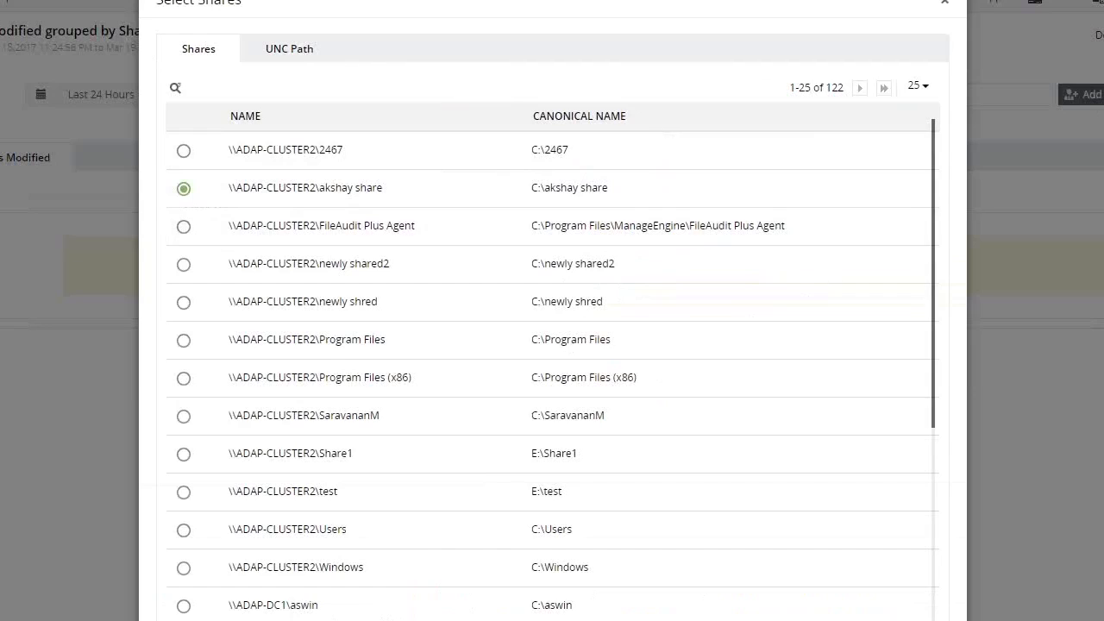
pyautogui.click(109, 97)
pyautogui.click(109, 296)
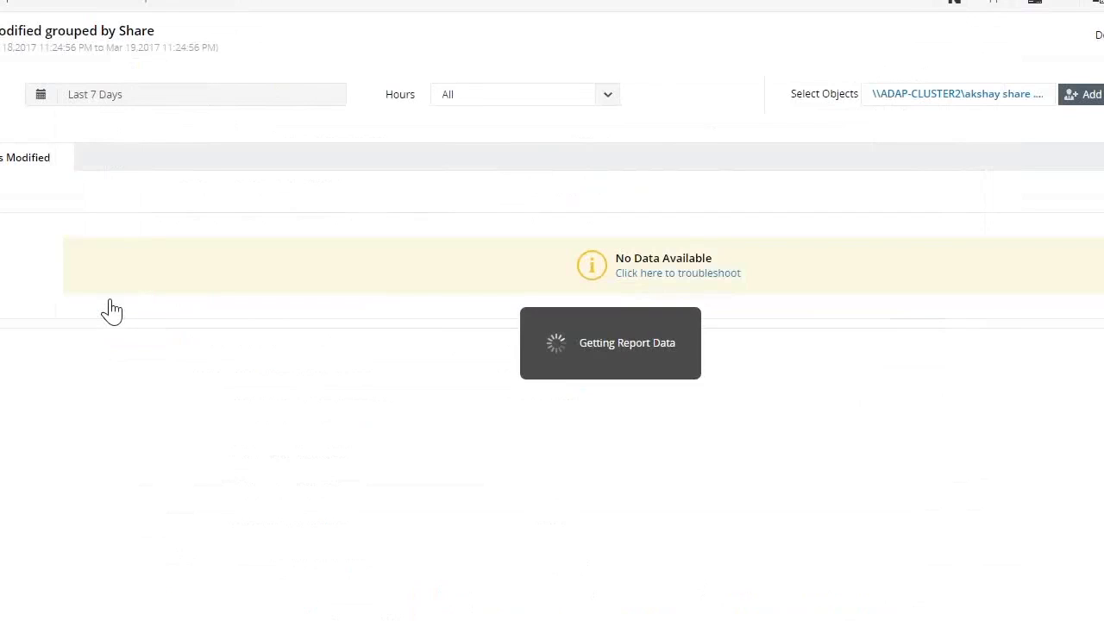
pyautogui.scroll(-3, 94, 311)
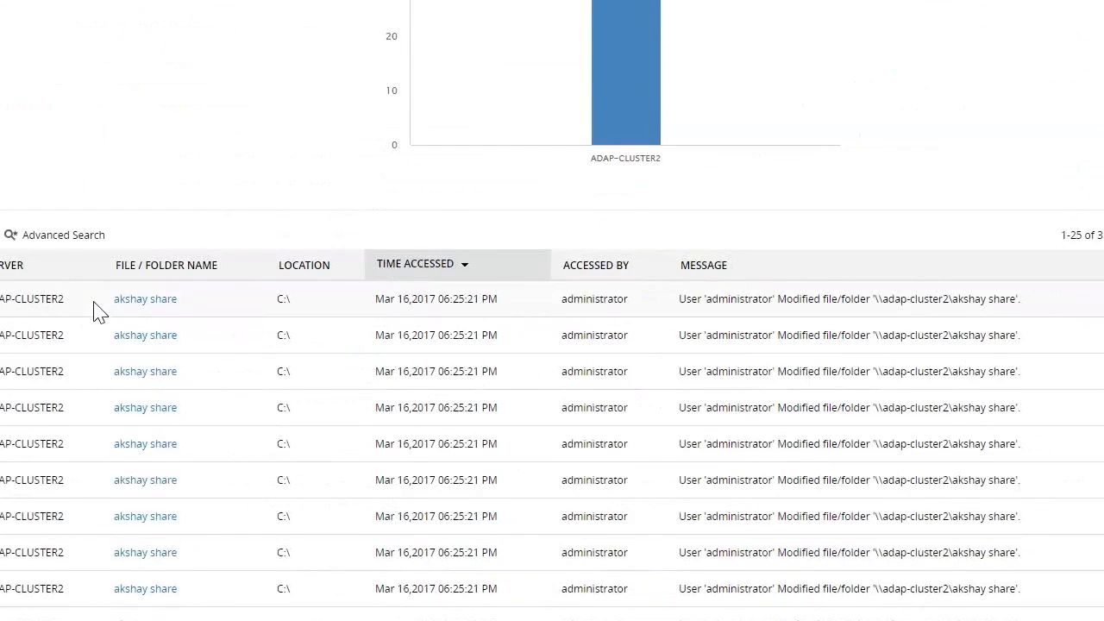
pyautogui.scroll(2, 100, 312)
pyautogui.scroll(2, 99, 312)
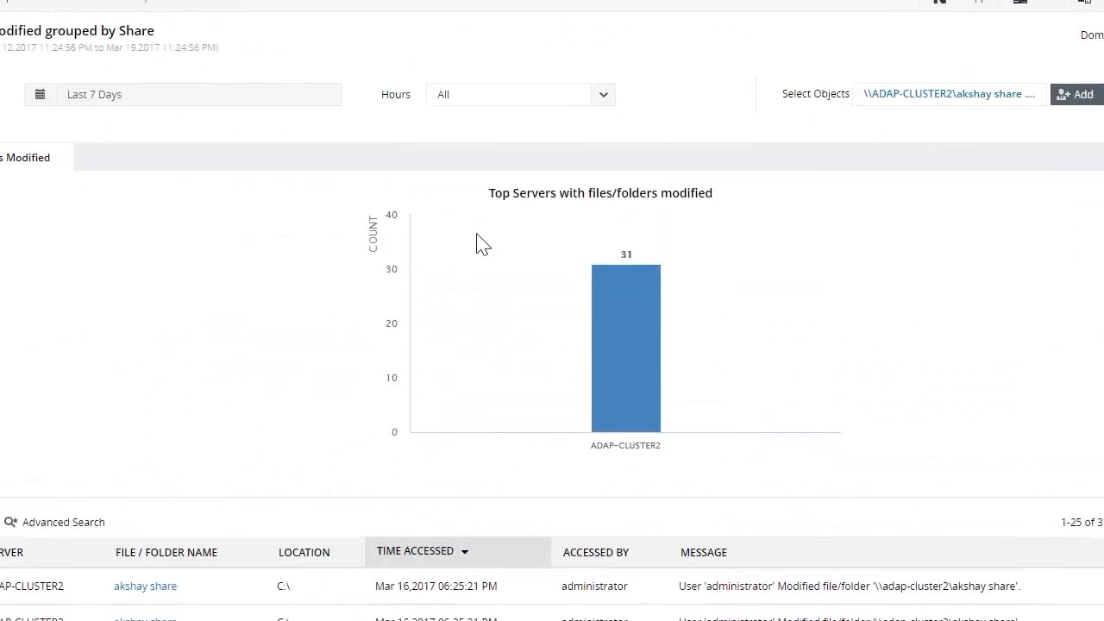
pyautogui.click(1084, 95)
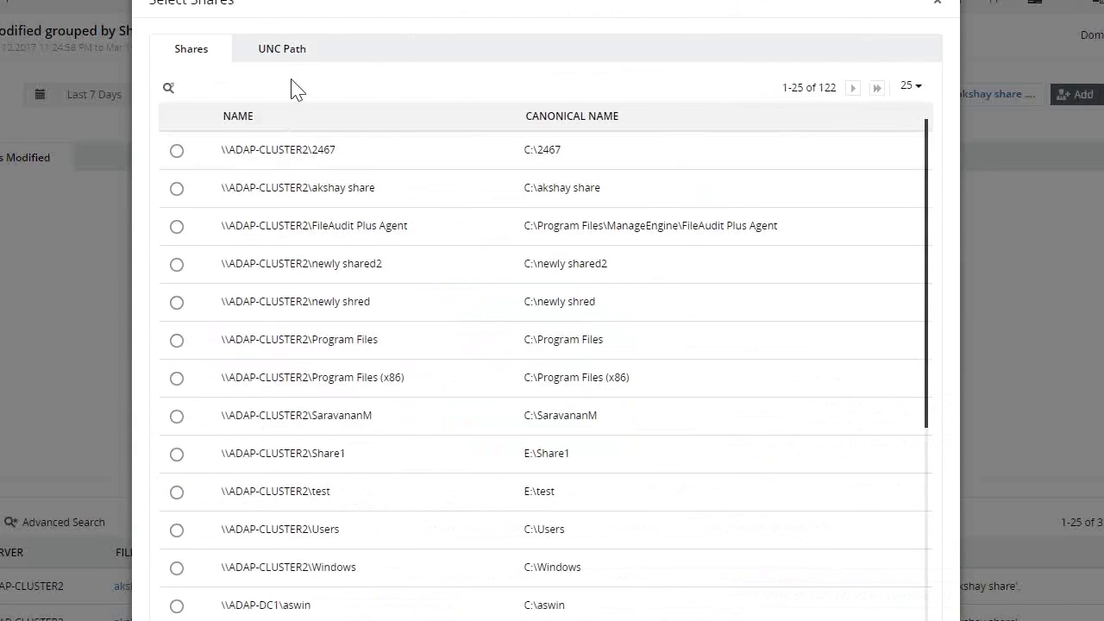
pyautogui.click(287, 51)
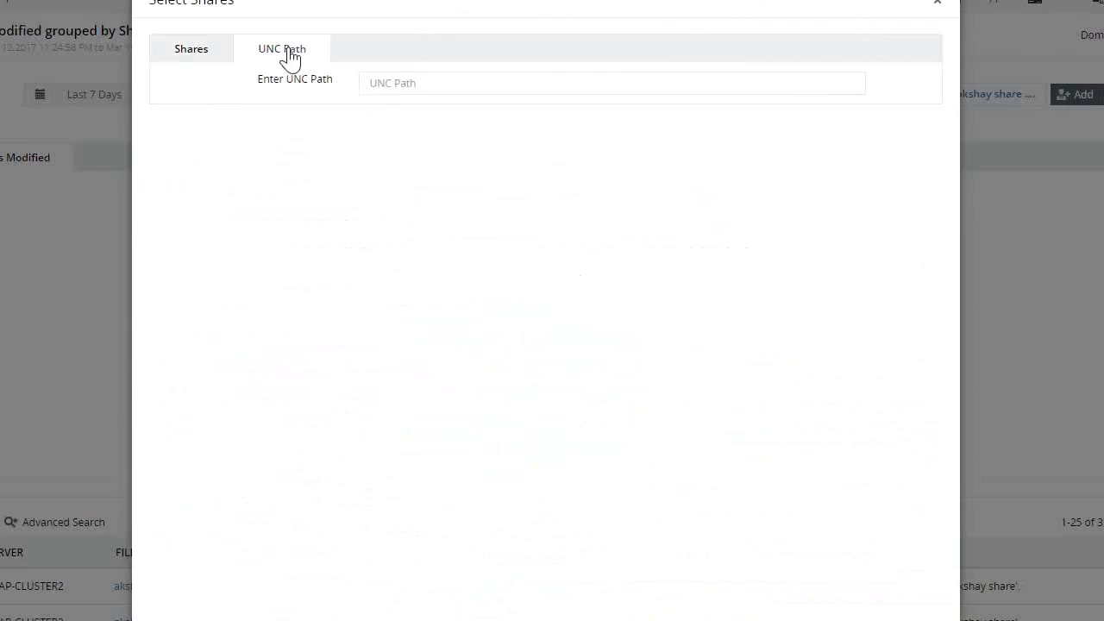
pyautogui.click(431, 84)
pyautogui.click(578, 620)
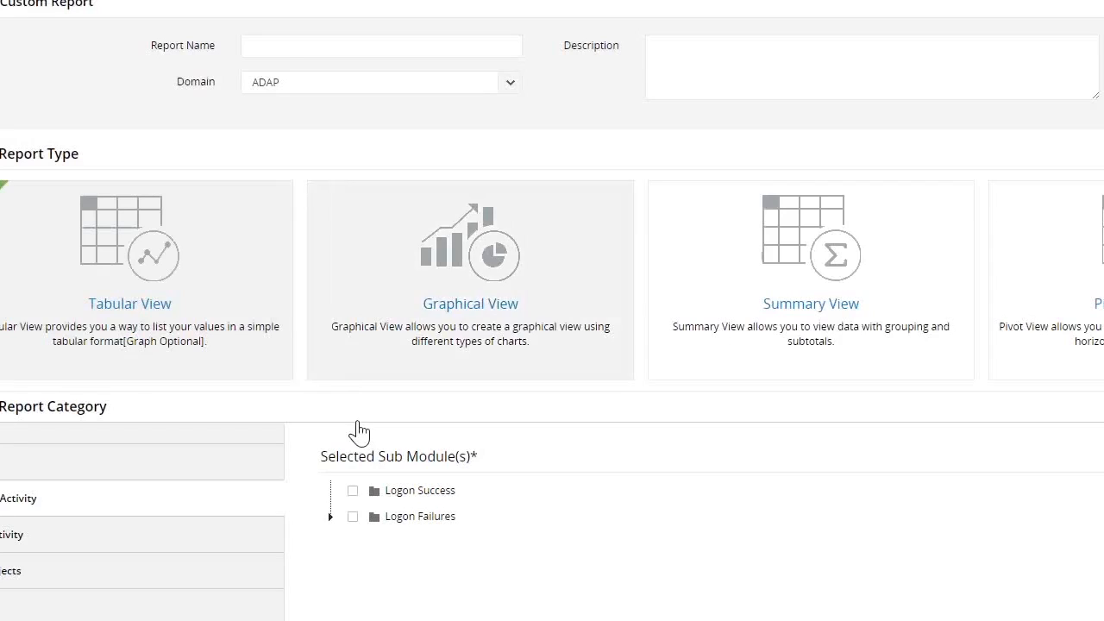
# Name the custom report "file folder dele" and enter "t" as its description
pyautogui.click(282, 50)
pyautogui.write('file folder dele')
pyautogui.click(714, 62)
pyautogui.write('t')
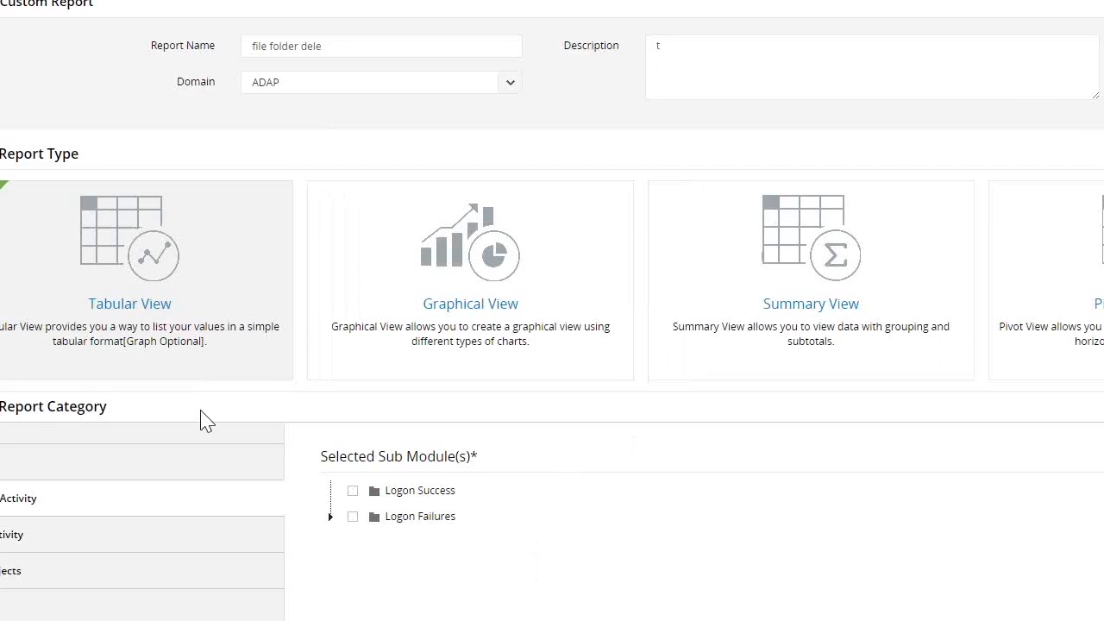
# Select Files Deleted as the custom report's file activity sub module and proceed to its column settings
pyautogui.scroll(-2, 230, 518)
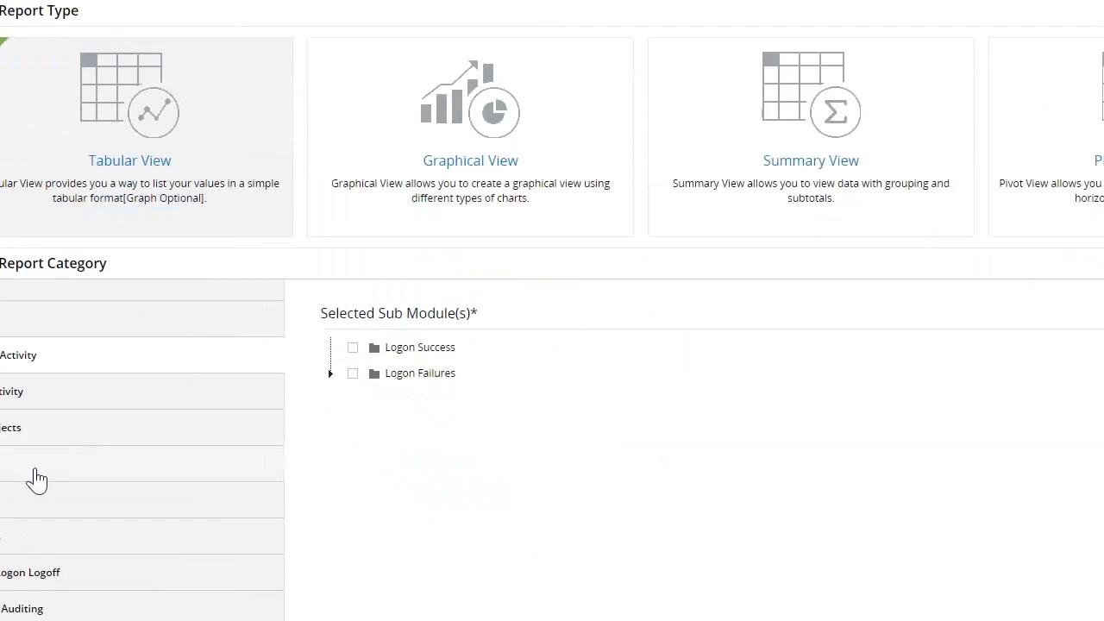
pyautogui.click(9, 400)
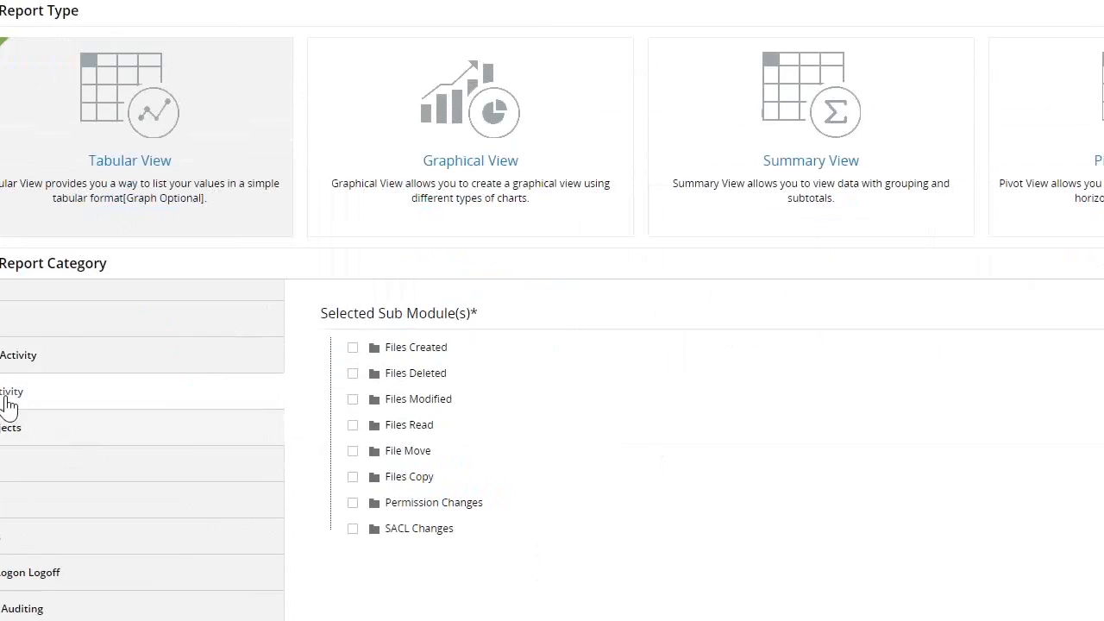
pyautogui.click(353, 372)
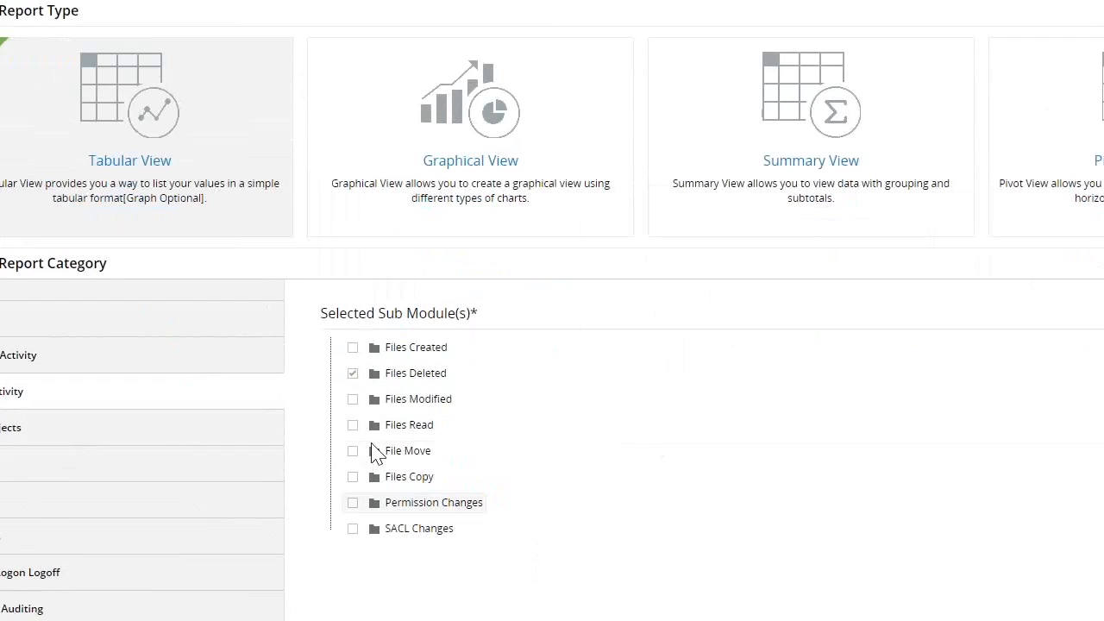
pyautogui.scroll(-2, 377, 454)
pyautogui.click(561, 572)
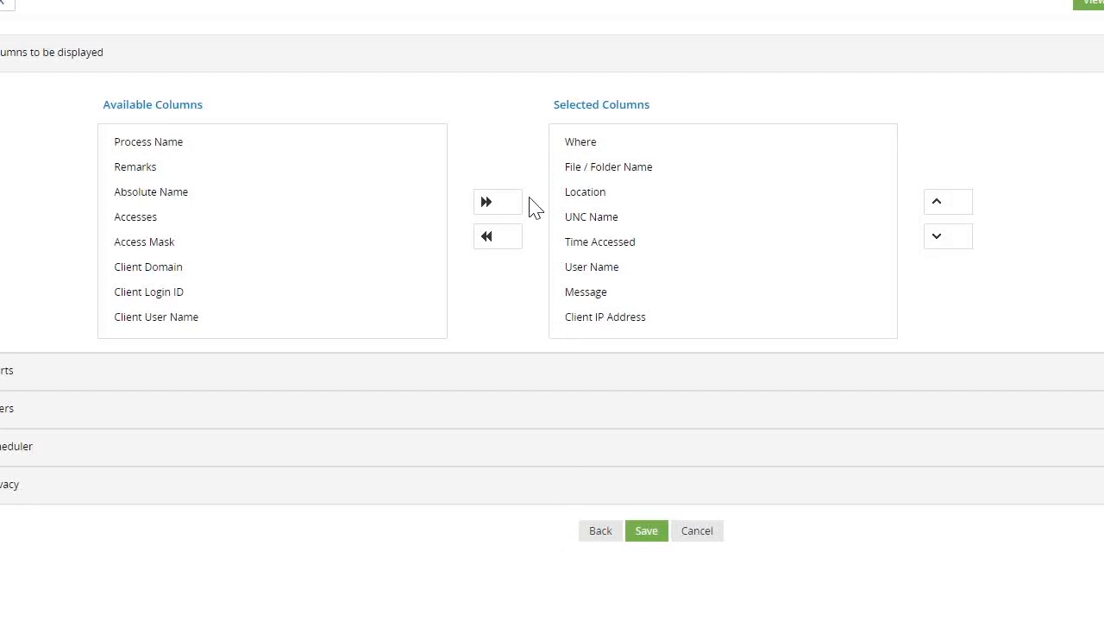
# Add a Pie 3D chart to the custom report, grouped by User Name
pyautogui.click(81, 381)
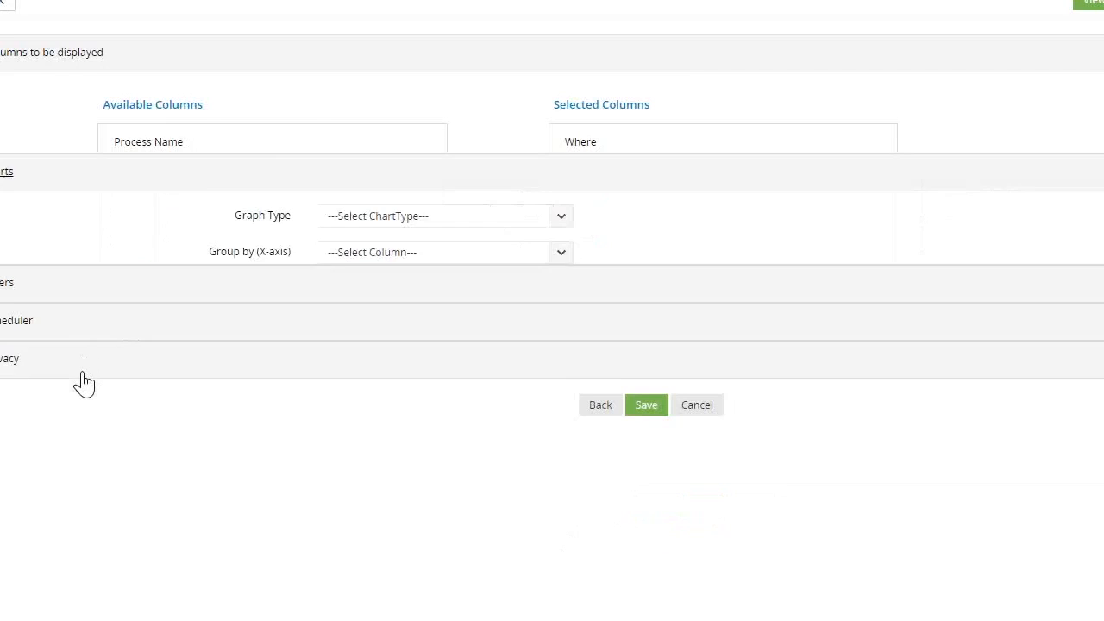
pyautogui.click(384, 145)
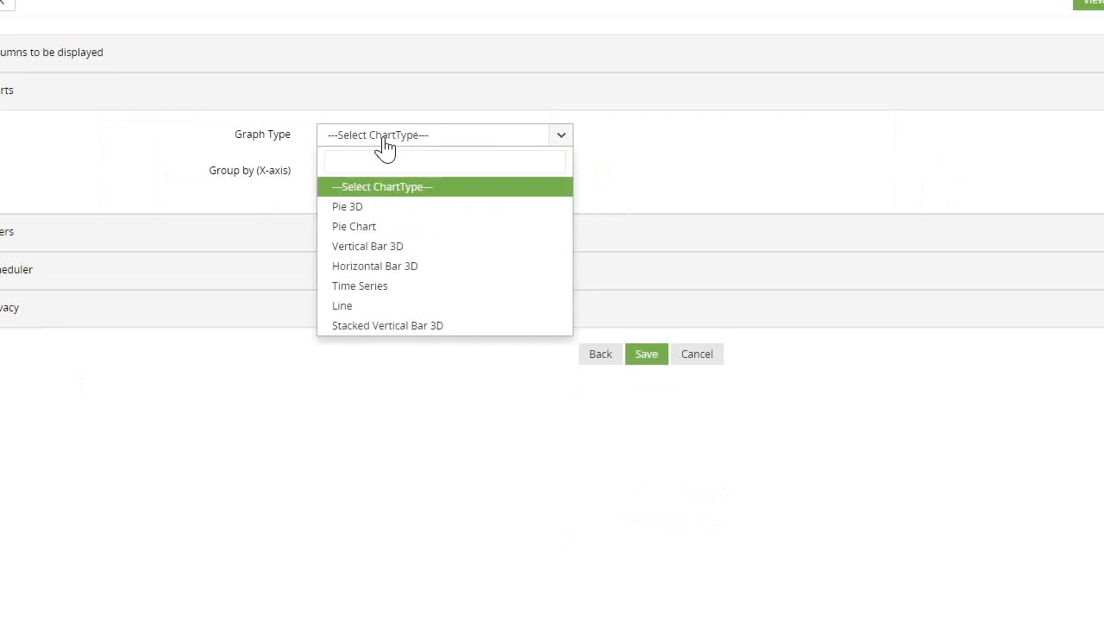
pyautogui.click(367, 210)
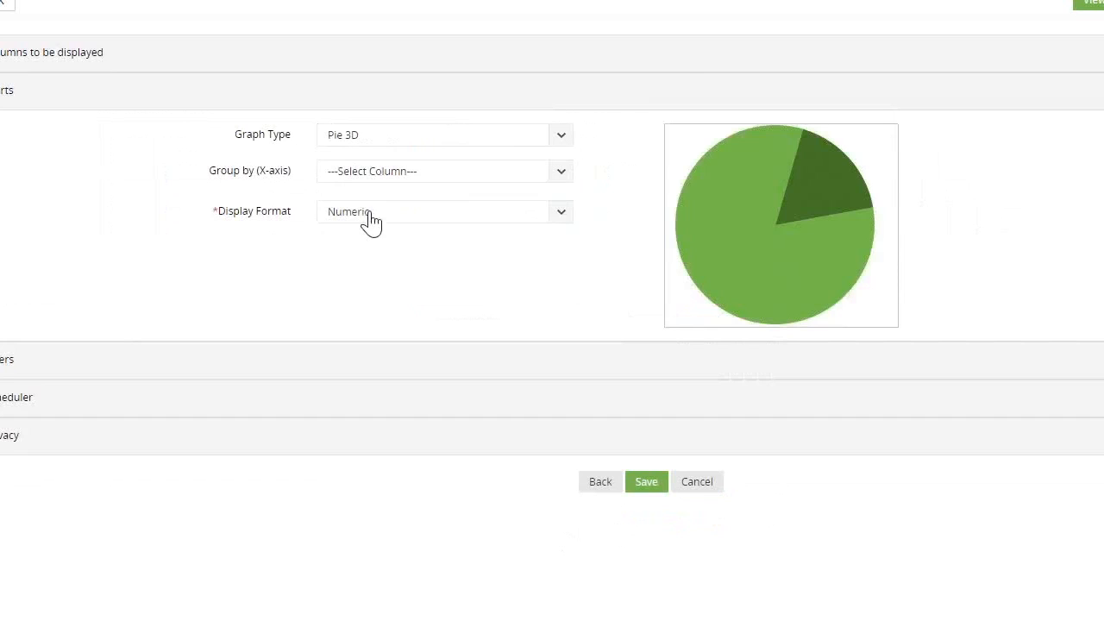
pyautogui.click(382, 177)
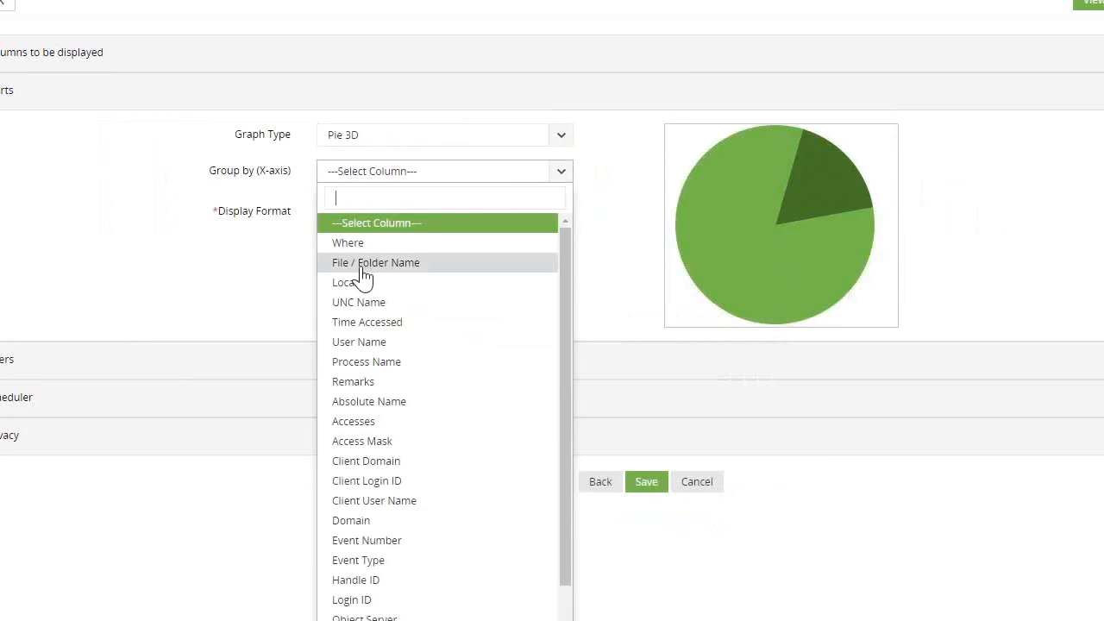
pyautogui.click(359, 342)
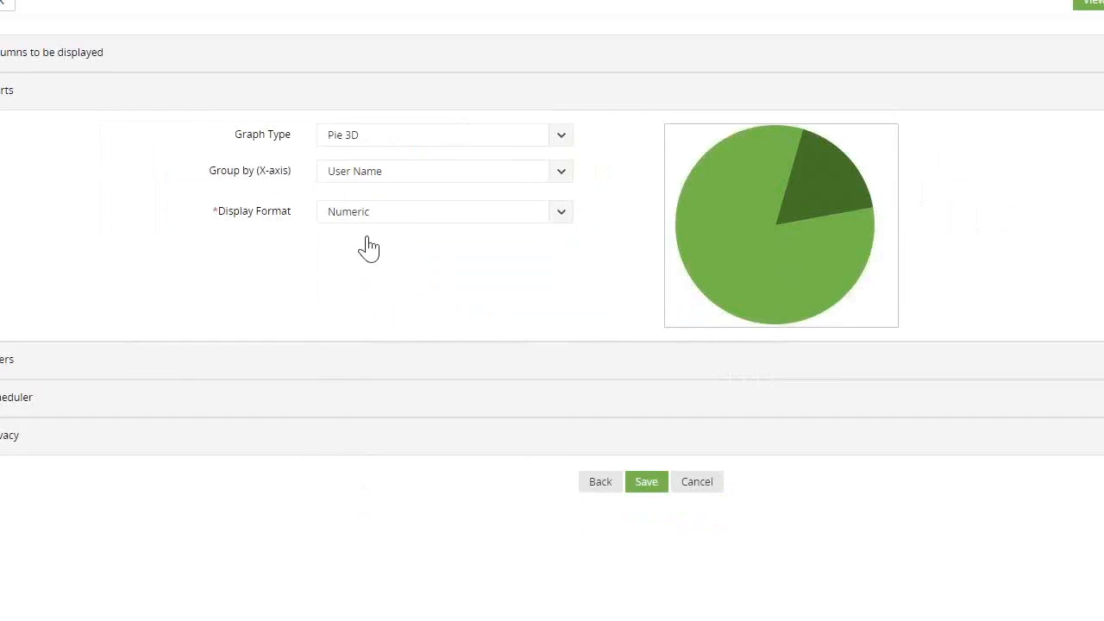
# Add a filter to the custom report where File / Folder Name equals "test"
pyautogui.click(35, 359)
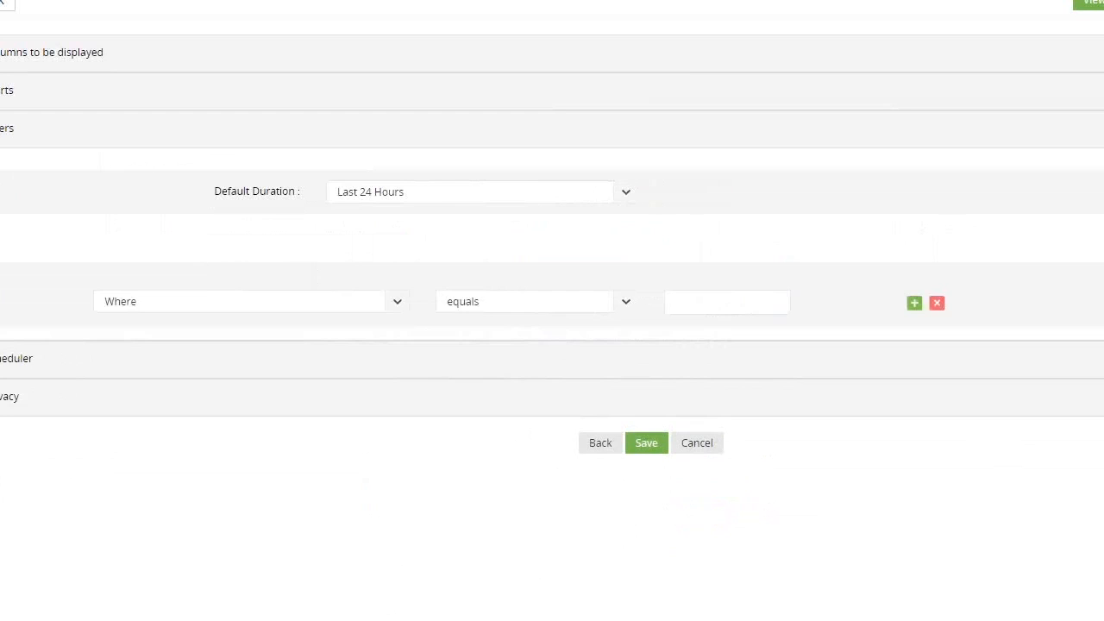
pyautogui.click(408, 304)
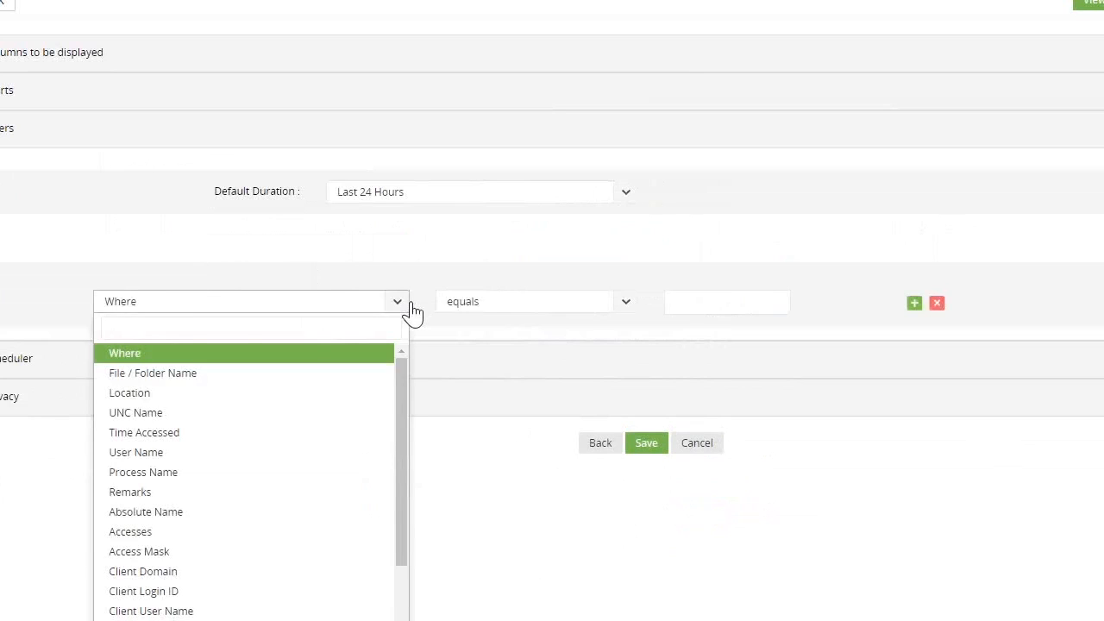
pyautogui.click(194, 375)
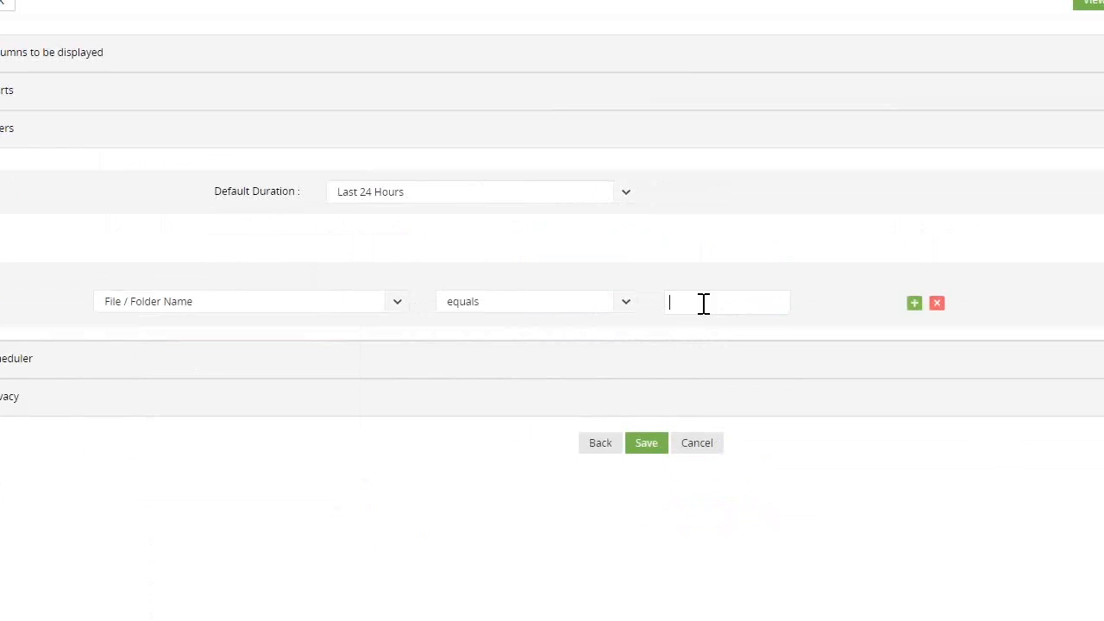
pyautogui.write('test')
# Add a second filter condition on User Name, joined with "and" and compared by "equals", and open its user selection
pyautogui.click(912, 306)
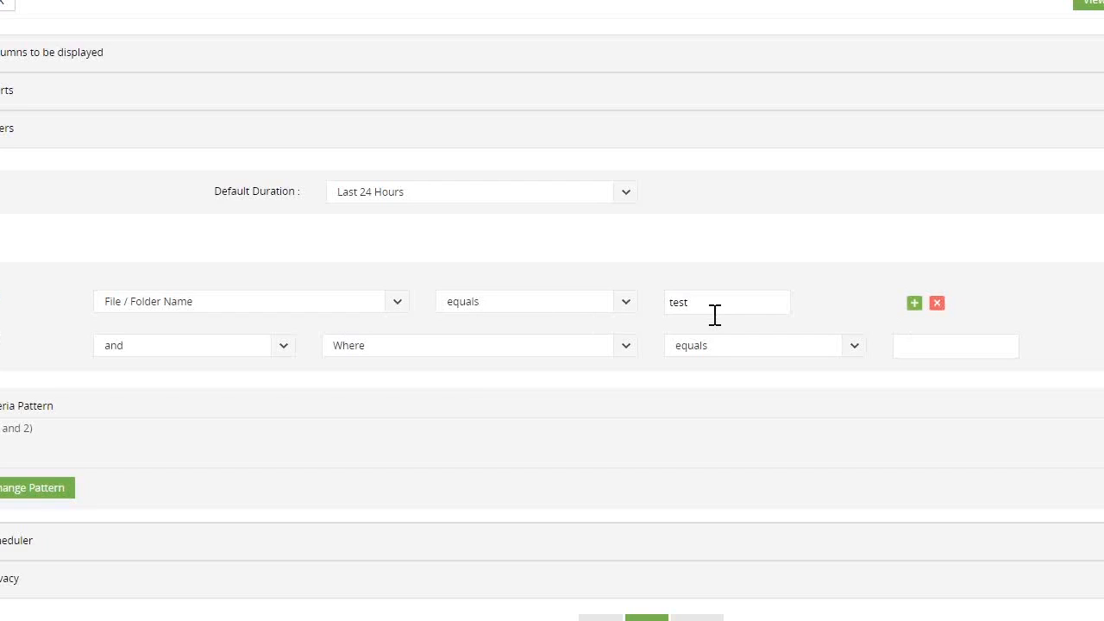
pyautogui.click(929, 356)
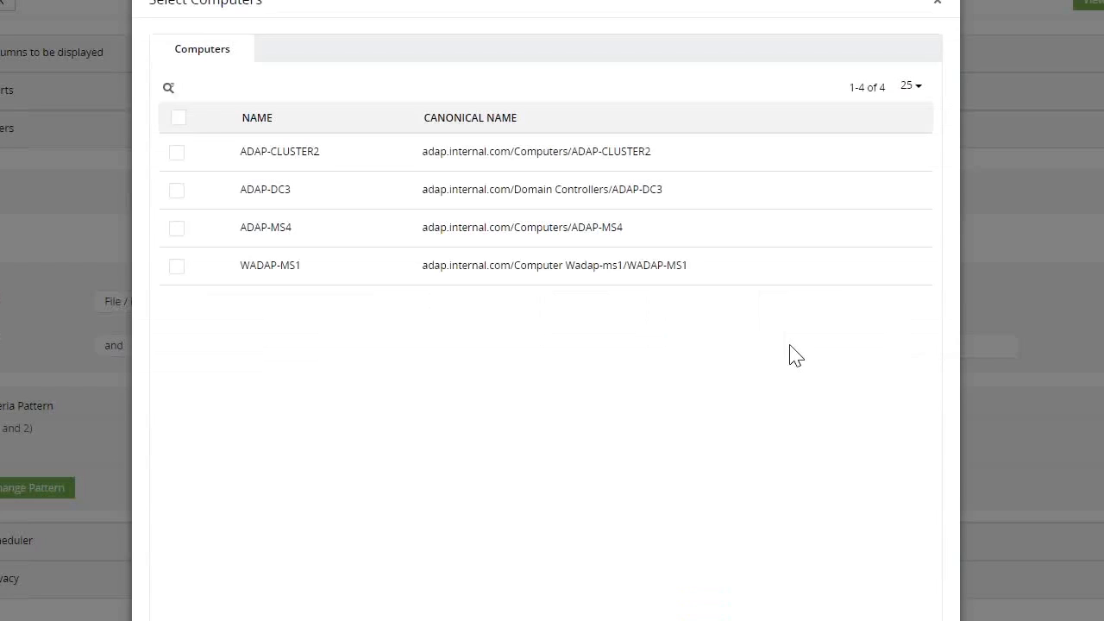
pyautogui.press('Escape')
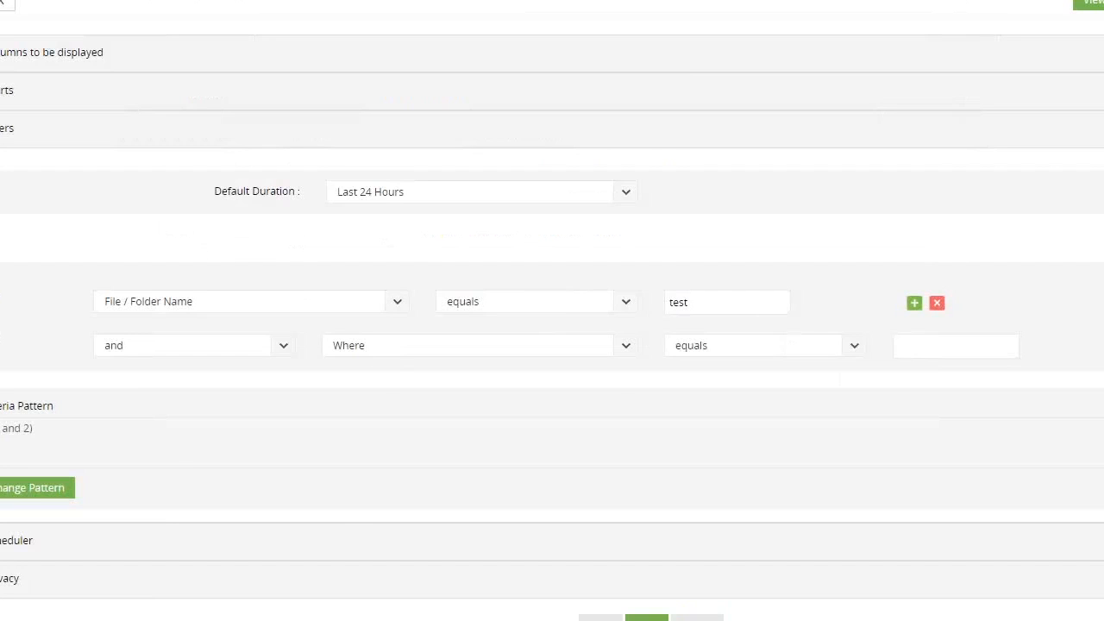
pyautogui.click(381, 354)
pyautogui.click(380, 499)
pyautogui.click(954, 360)
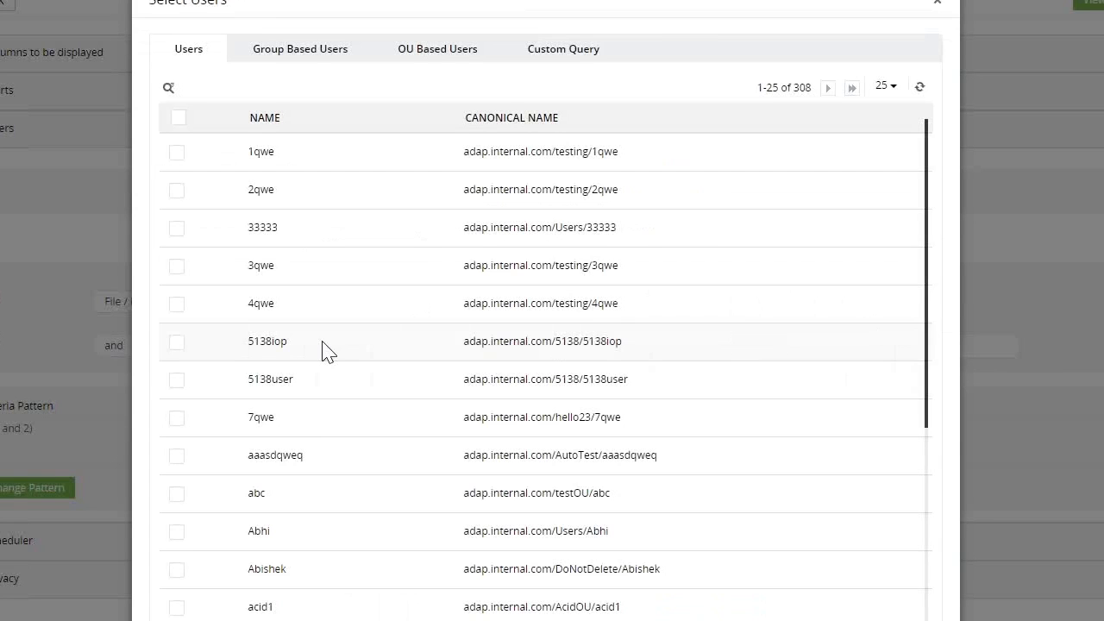
# Search the group based users for "admin", choose Domain Admins as the condition's value, and save the custom report
pyautogui.click(280, 52)
pyautogui.click(170, 88)
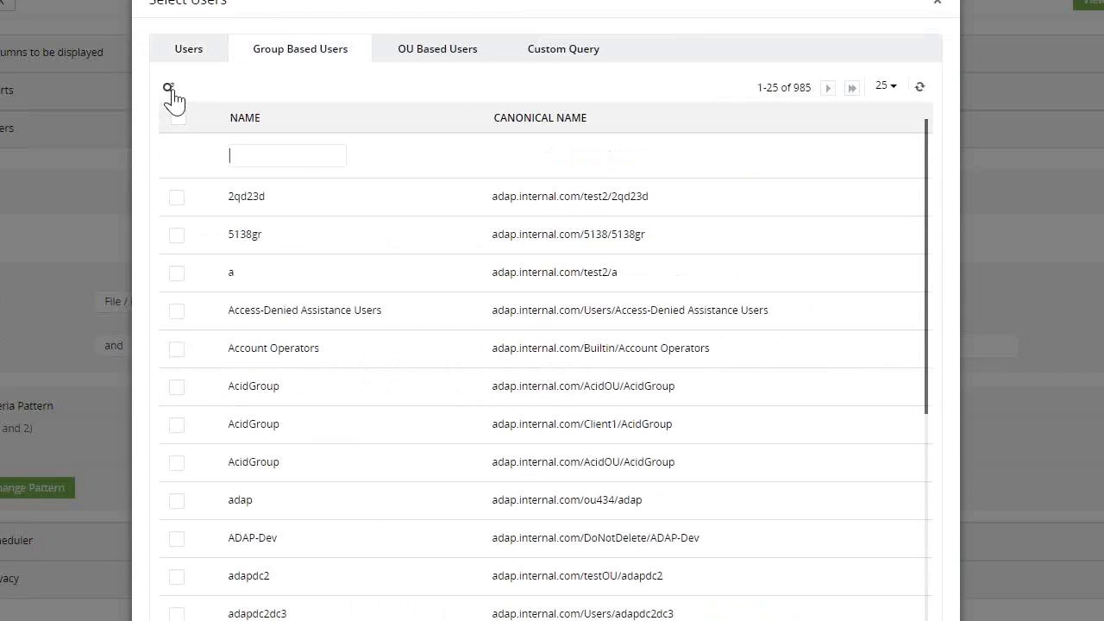
pyautogui.write('dmin')
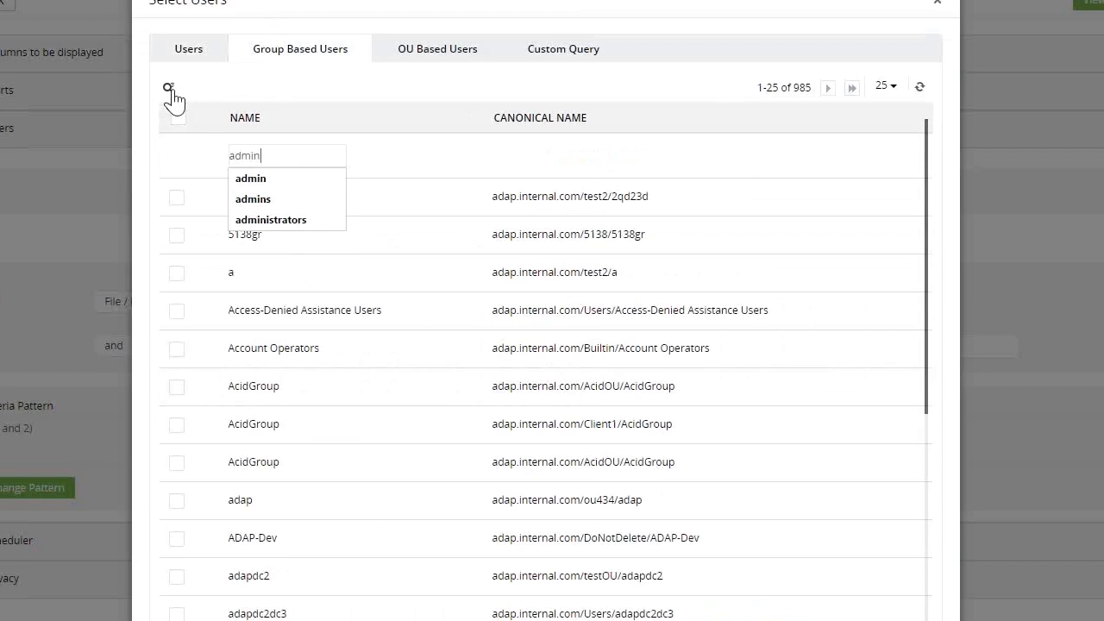
pyautogui.press('Return')
pyautogui.click(176, 348)
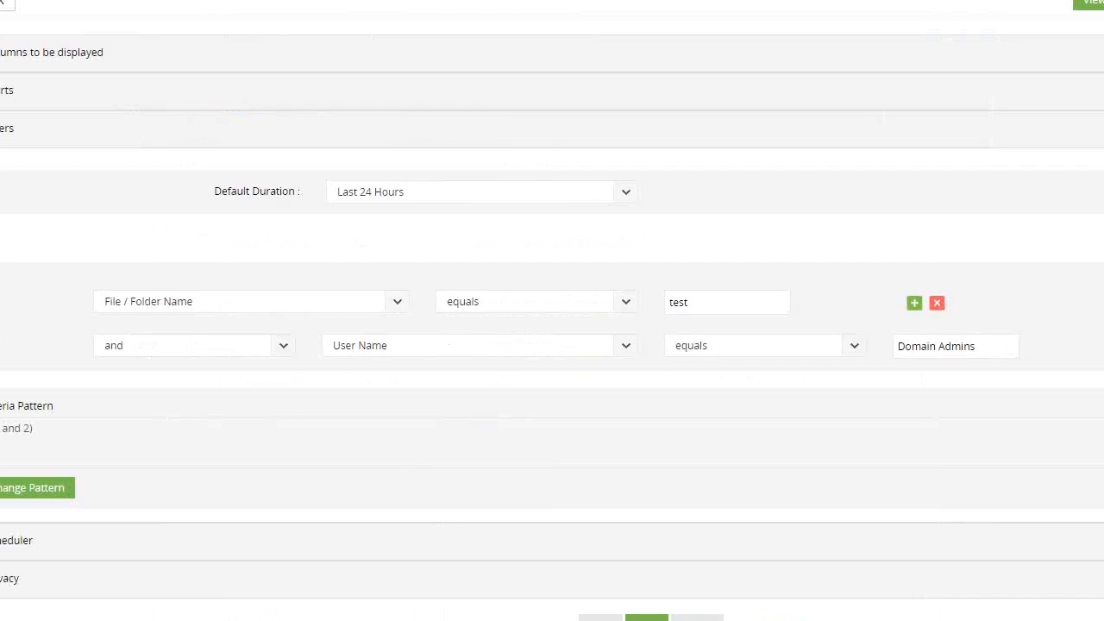
pyautogui.click(647, 619)
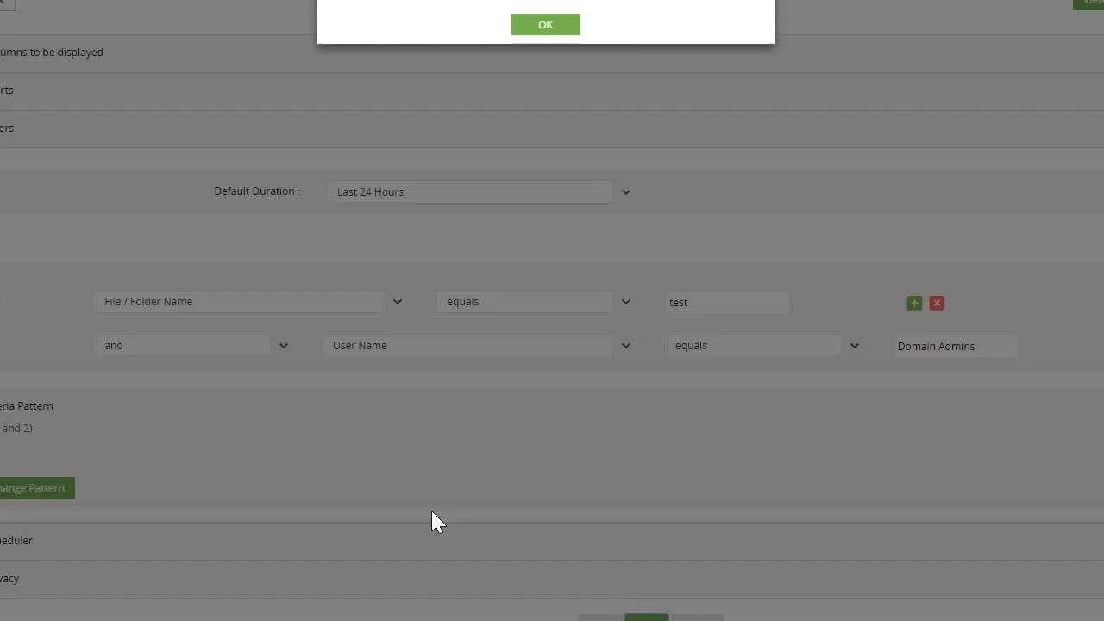
pyautogui.click(550, 31)
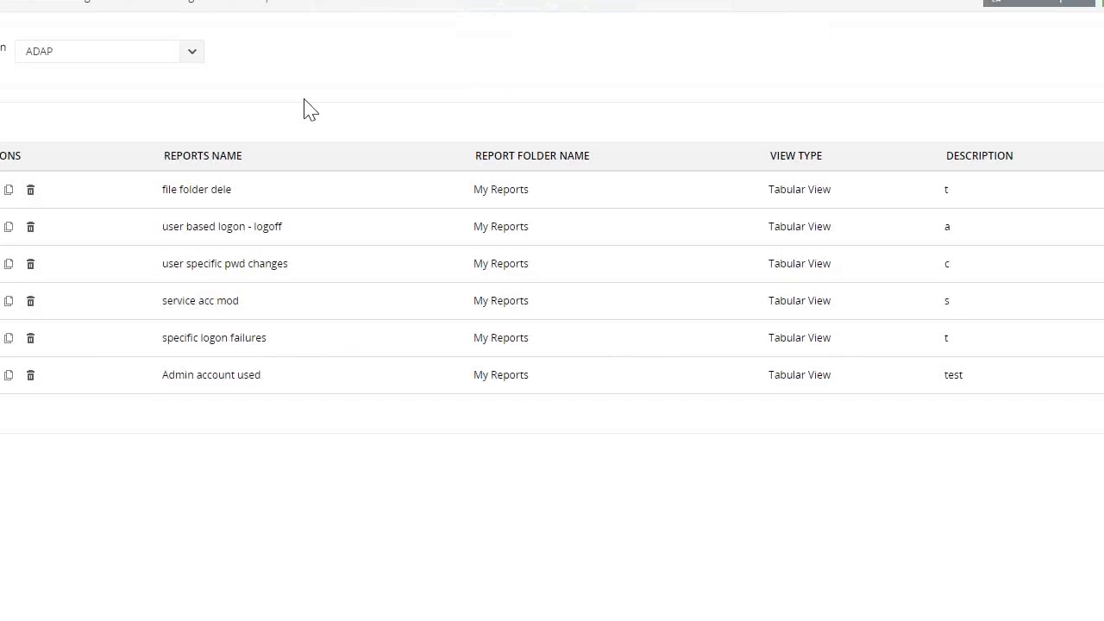
# Reopen the "file folder dele" report for editing and enable its scheduler
pyautogui.click(8, 190)
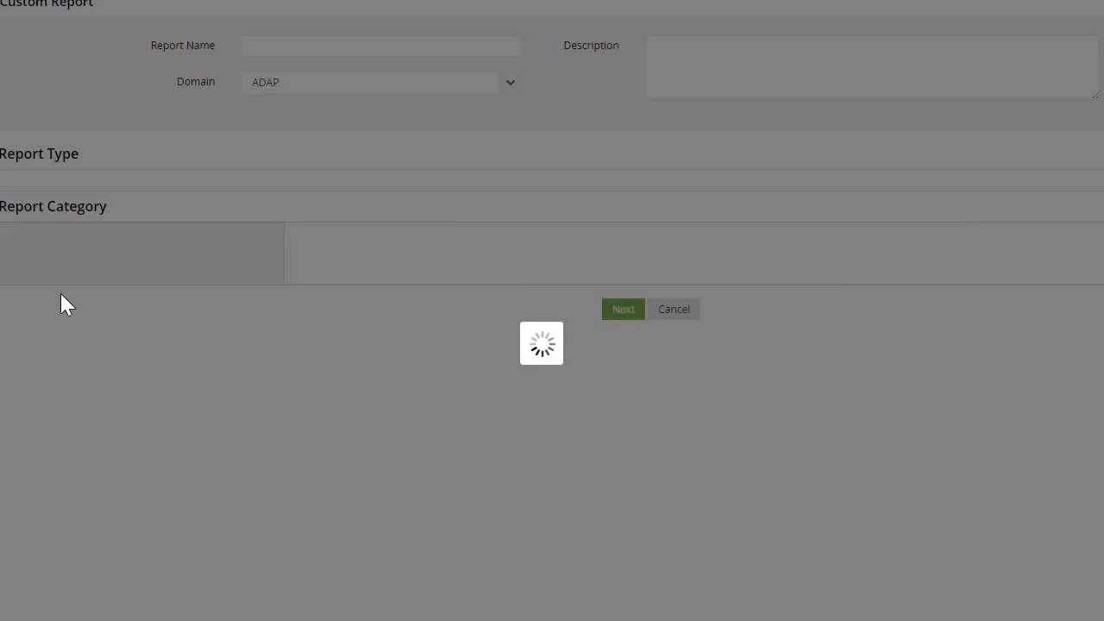
pyautogui.scroll(-3, 394, 439)
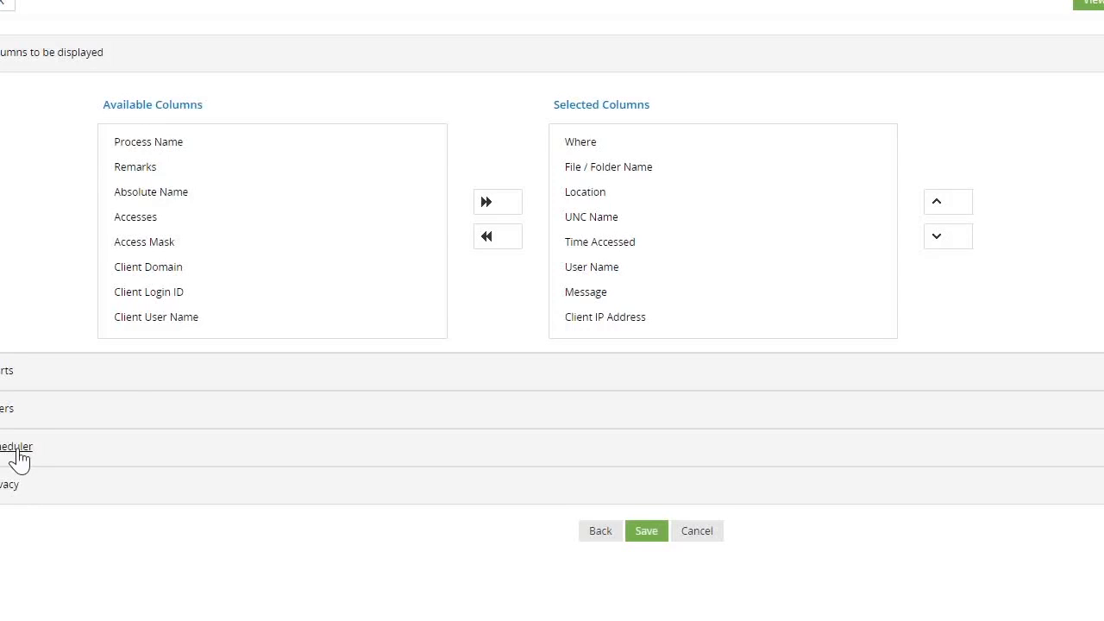
pyautogui.click(17, 456)
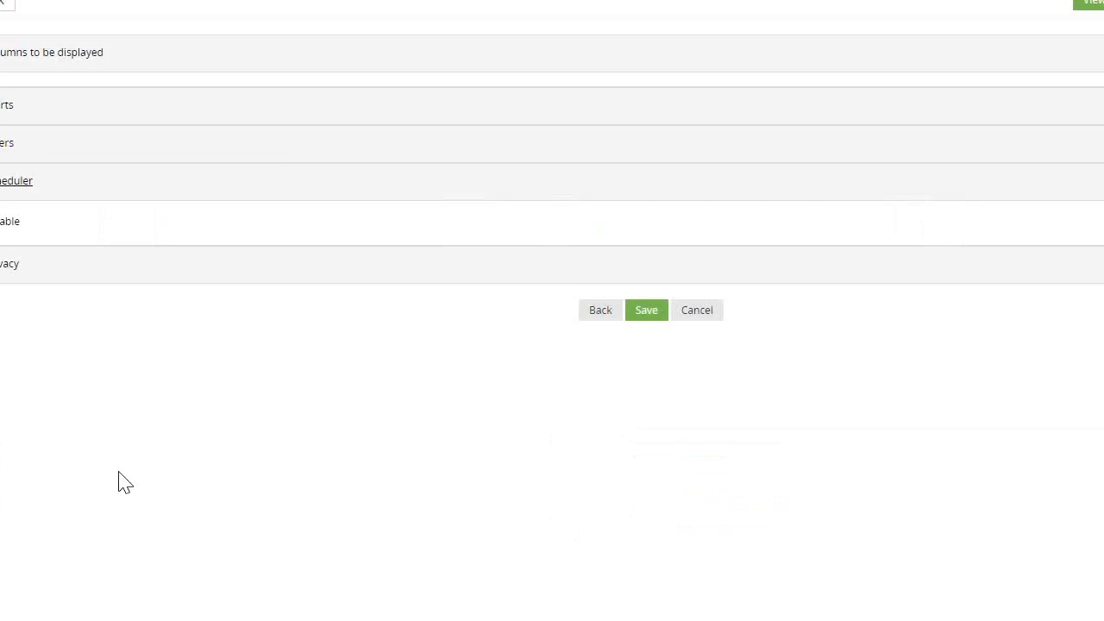
pyautogui.click(3, 207)
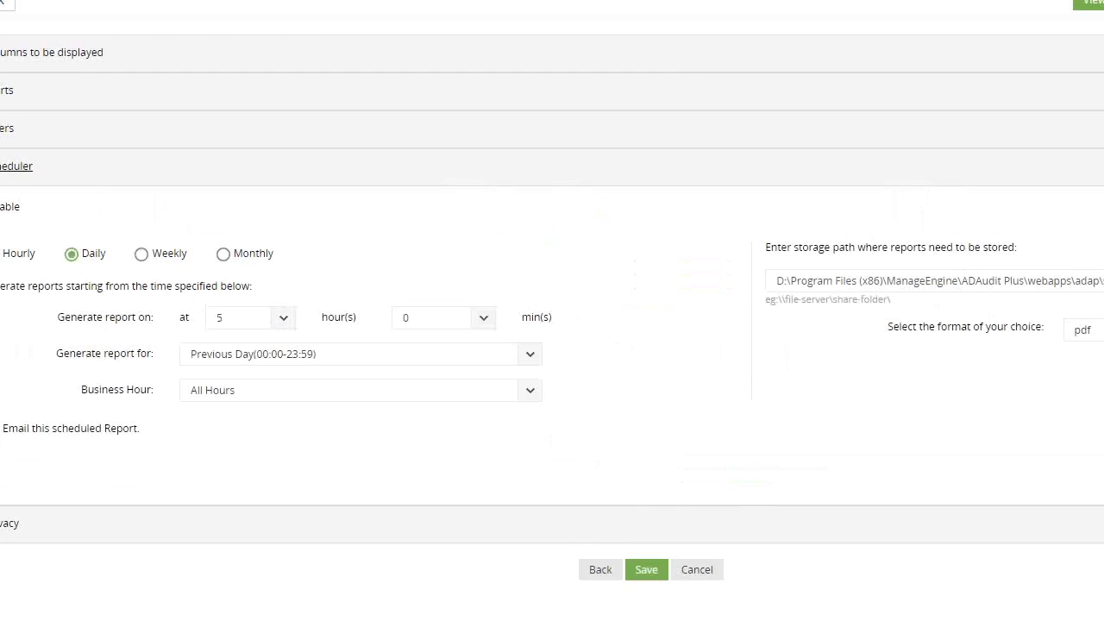
# Review the schedule's format choices and storage path, and turn on emailing of the scheduled report
pyautogui.click(1083, 329)
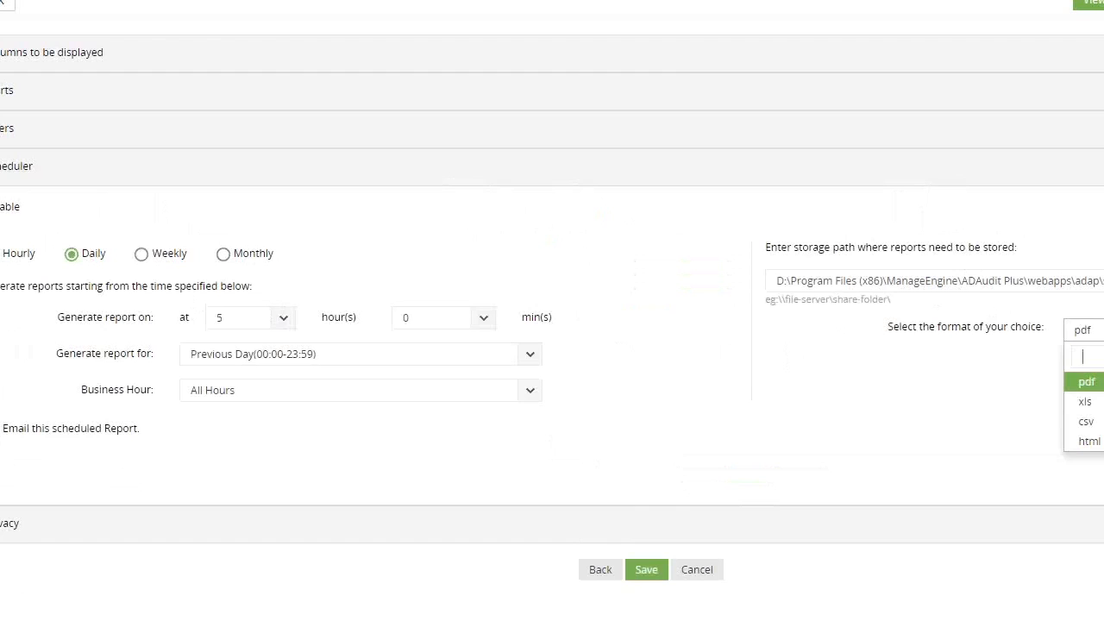
pyautogui.click(1102, 333)
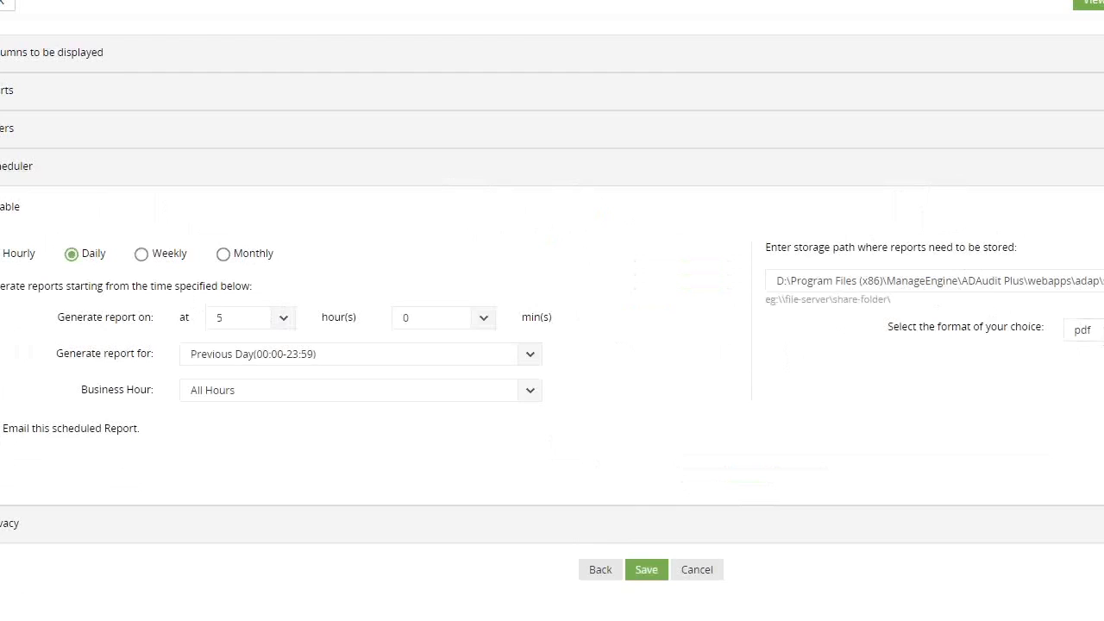
pyautogui.click(4, 435)
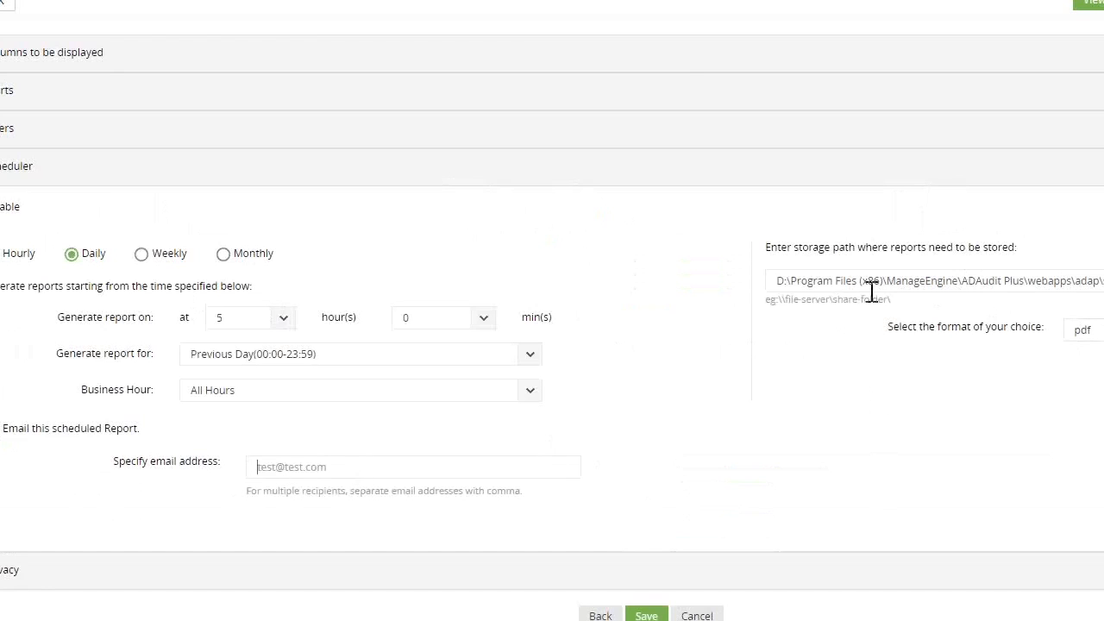
pyautogui.moveTo(868, 282); pyautogui.dragTo(1102, 283)
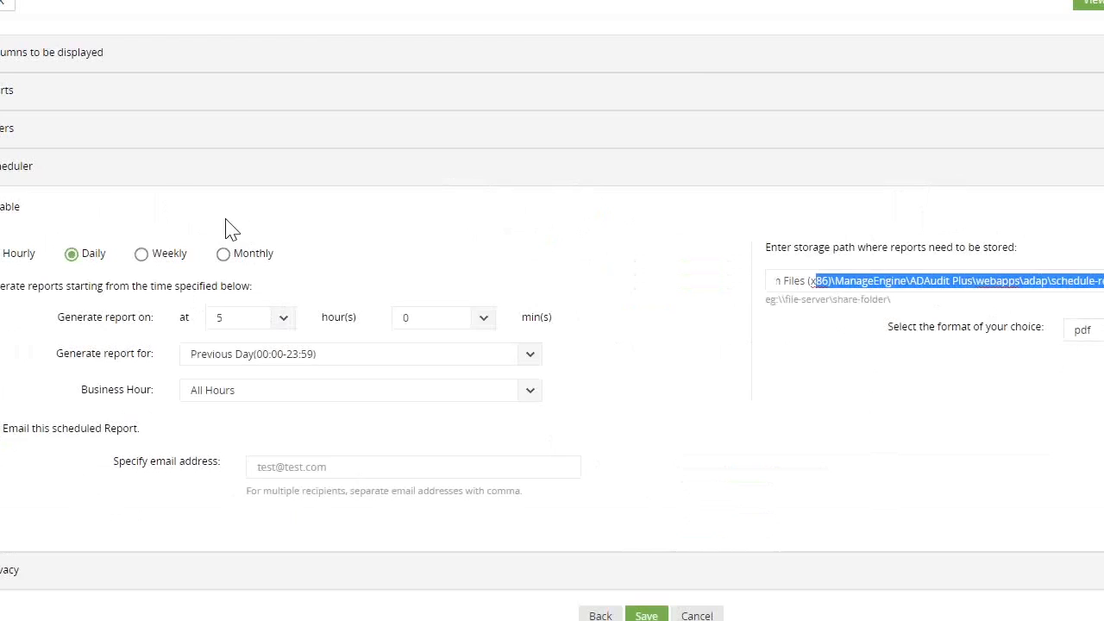
# Leave the custom report, show the alerts of the last 24 hours and go on to the ADAP domain's alert profiles
pyautogui.click(167, 173)
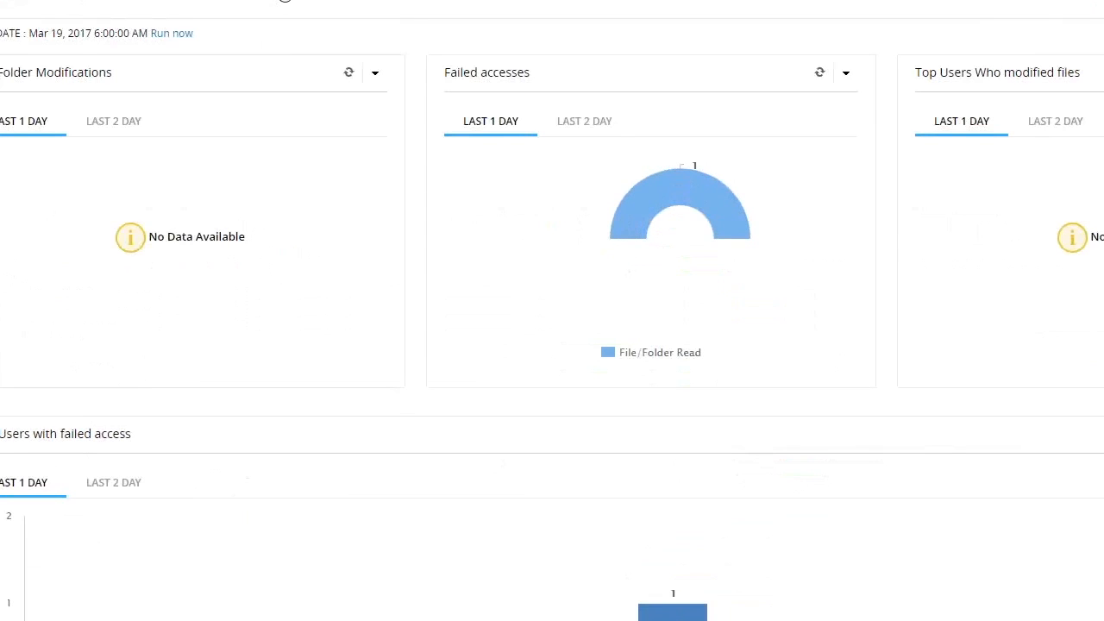
pyautogui.click(284, 0)
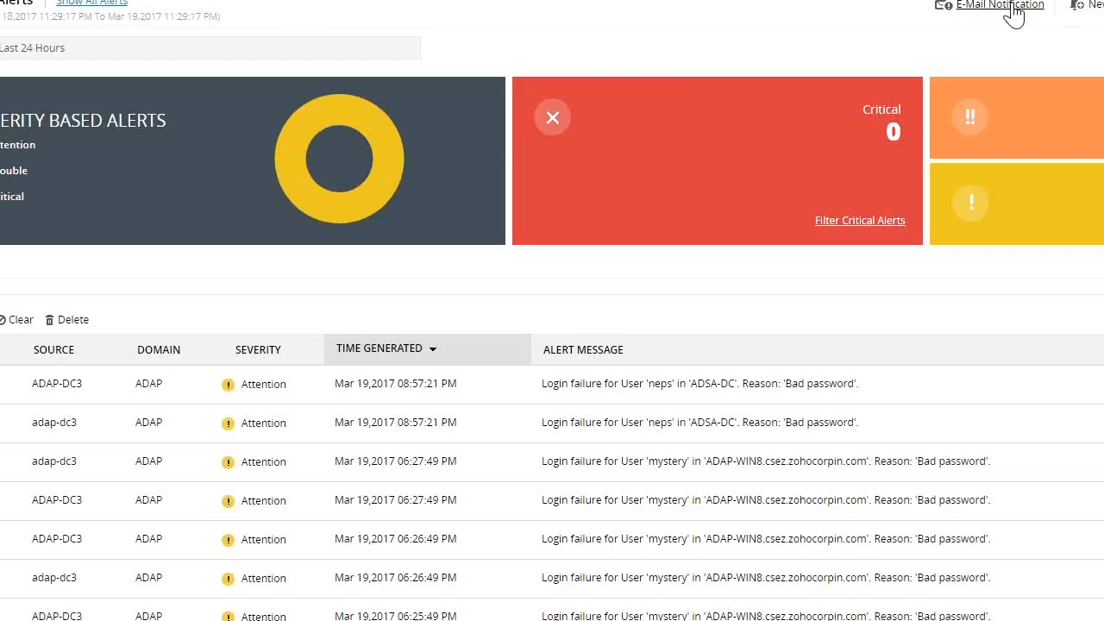
pyautogui.click(1009, 7)
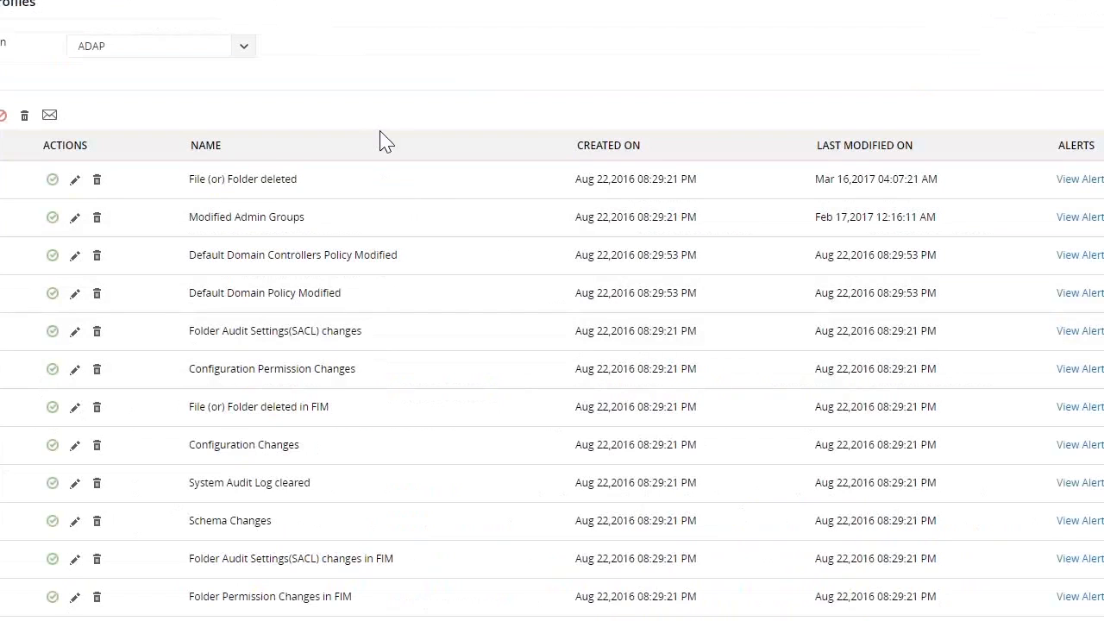
# Look through the alert profiles, noting "File (or) Folder deleted" and "File (or) Folder deleted in FIM"
pyautogui.scroll(-3, 399, 405)
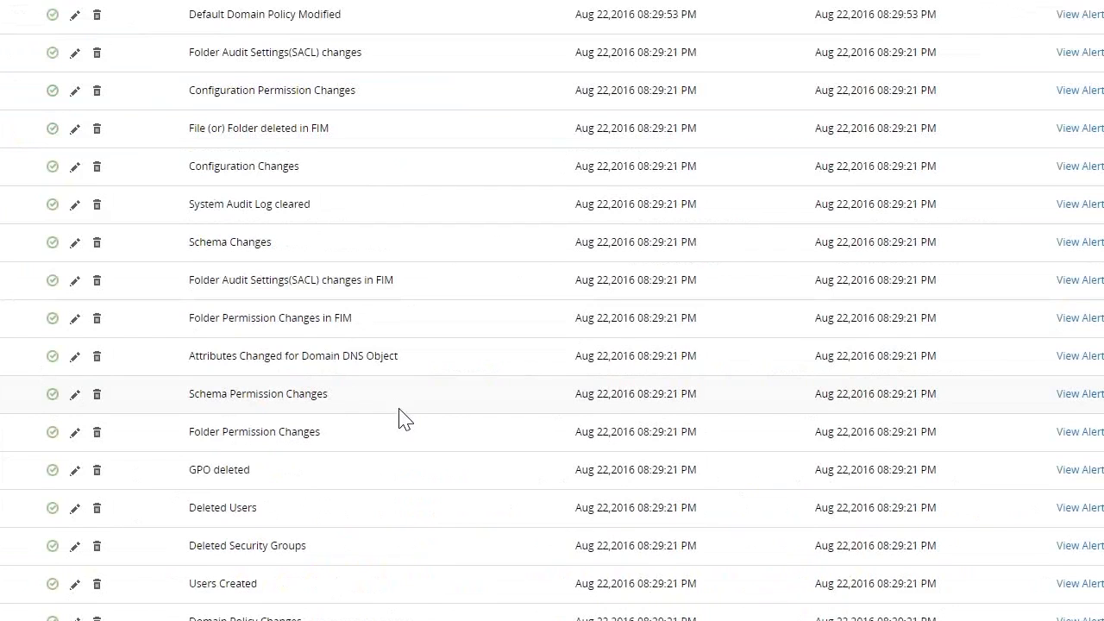
pyautogui.scroll(3, 399, 420)
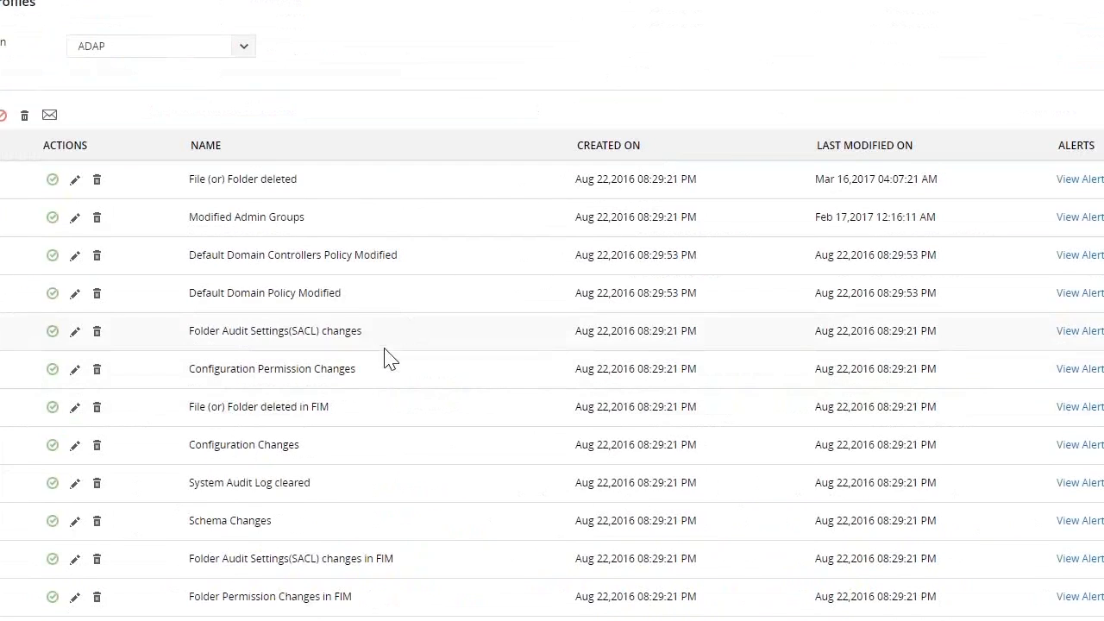
pyautogui.moveTo(301, 180); pyautogui.dragTo(183, 178)
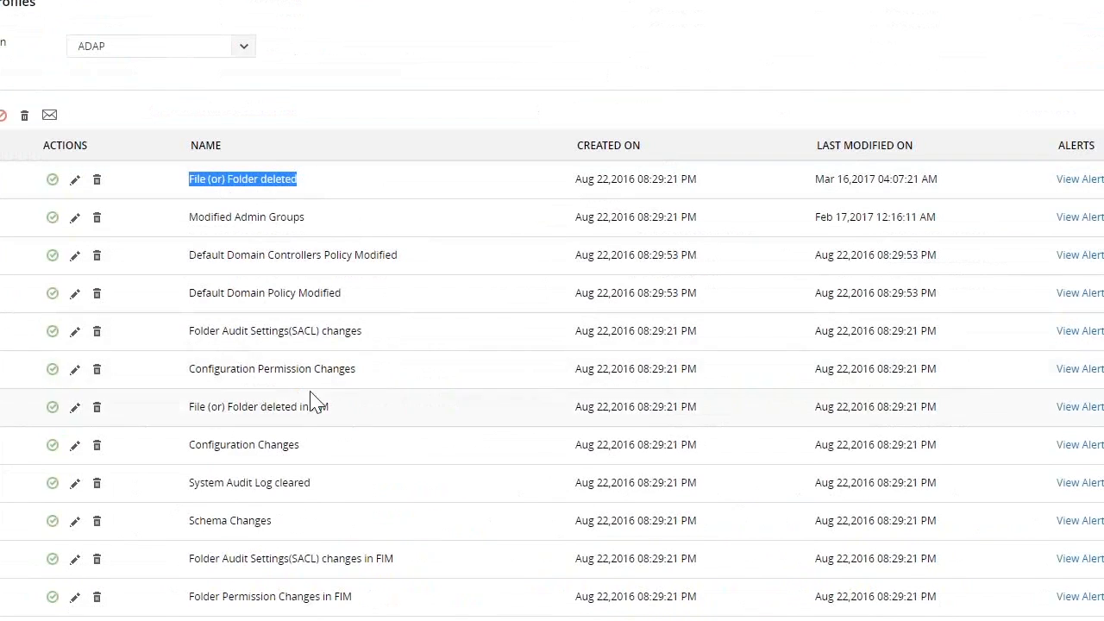
pyautogui.moveTo(337, 408); pyautogui.dragTo(189, 409)
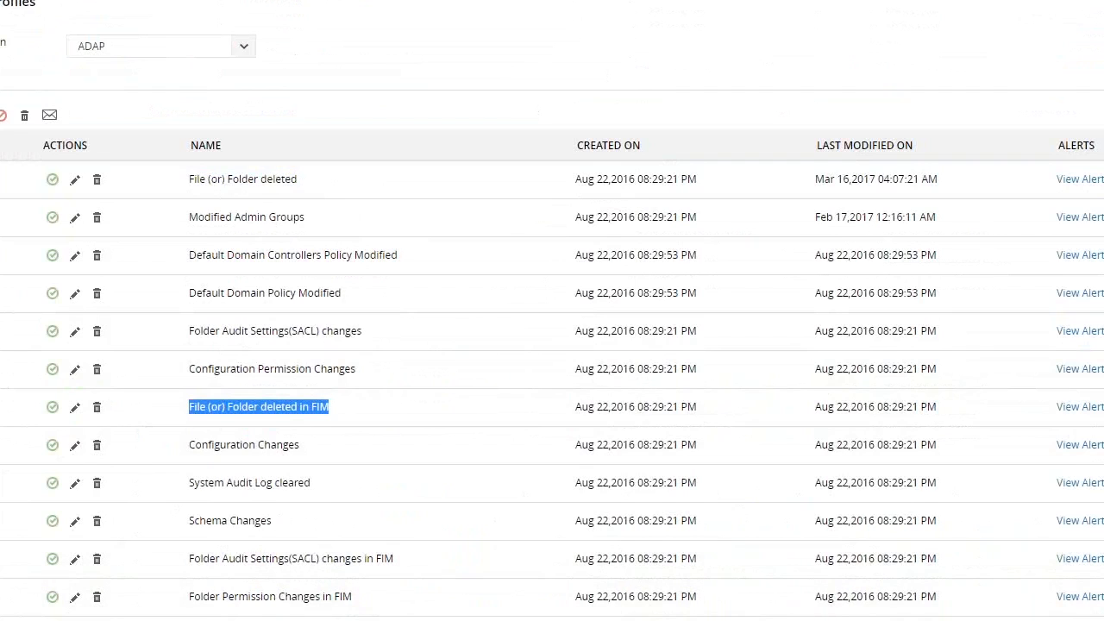
pyautogui.click(345, 617)
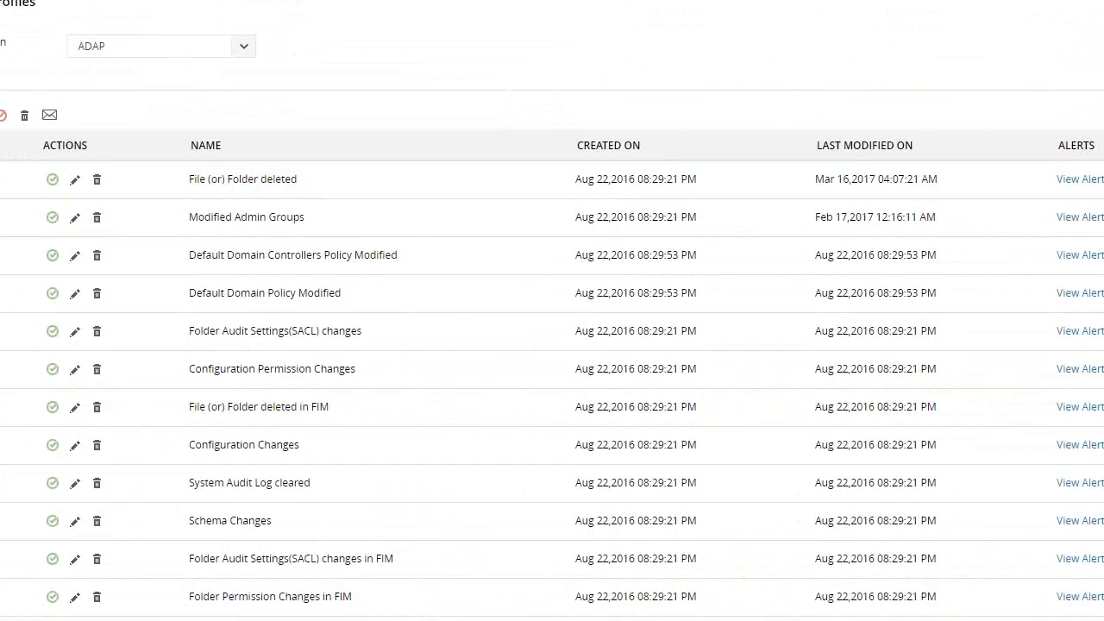
# Open the Folder Permission Changes alert profile, turn on its e-mail notification and review the notification settings
pyautogui.click(181, 508)
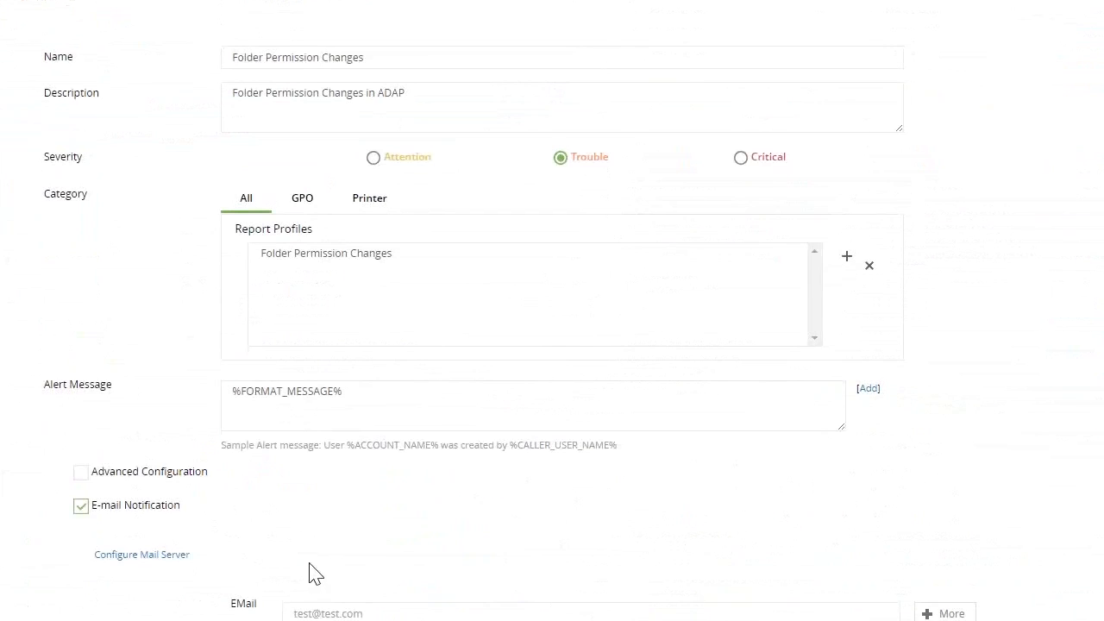
pyautogui.scroll(-2, 316, 474)
pyautogui.click(326, 446)
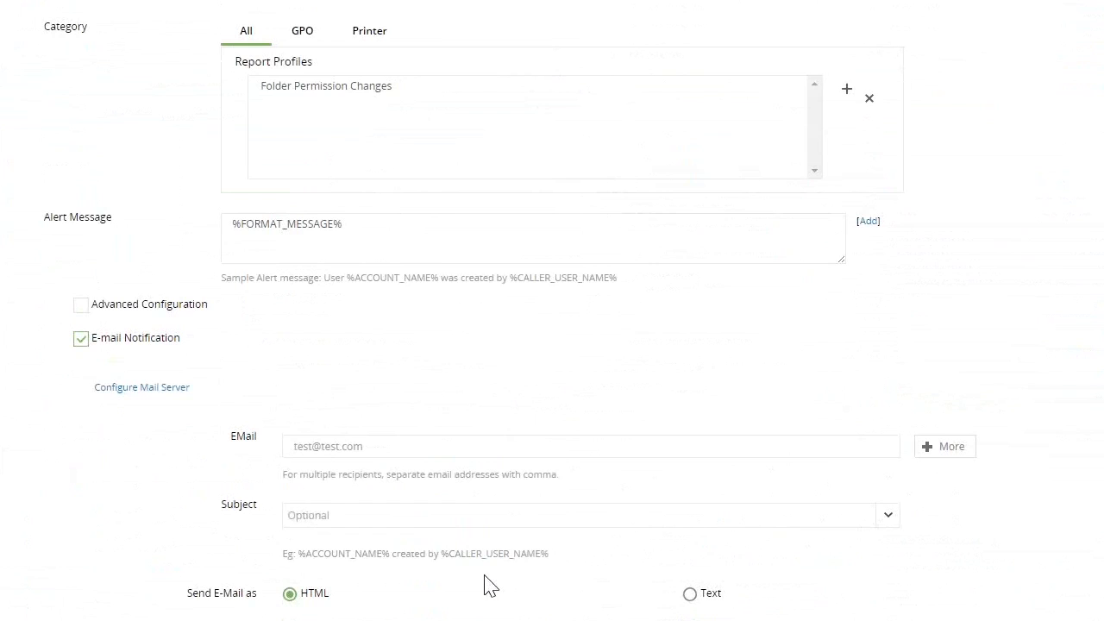
pyautogui.scroll(3, 751, 540)
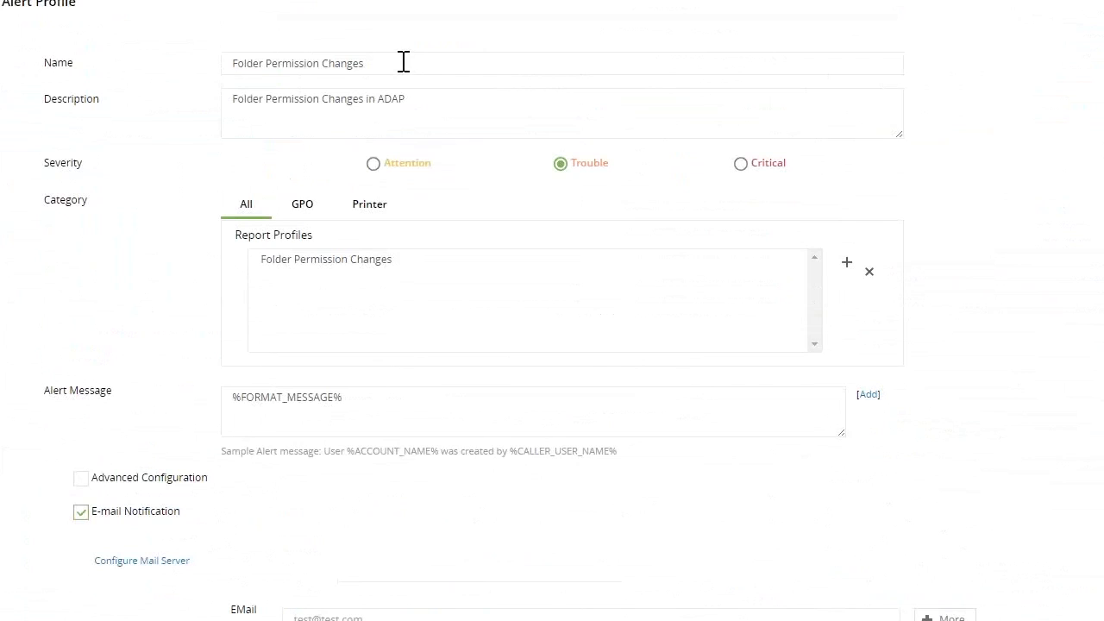
# Start a new File Audit report profile for the ADAP domain and name it "modify alert"
pyautogui.click(80, 1)
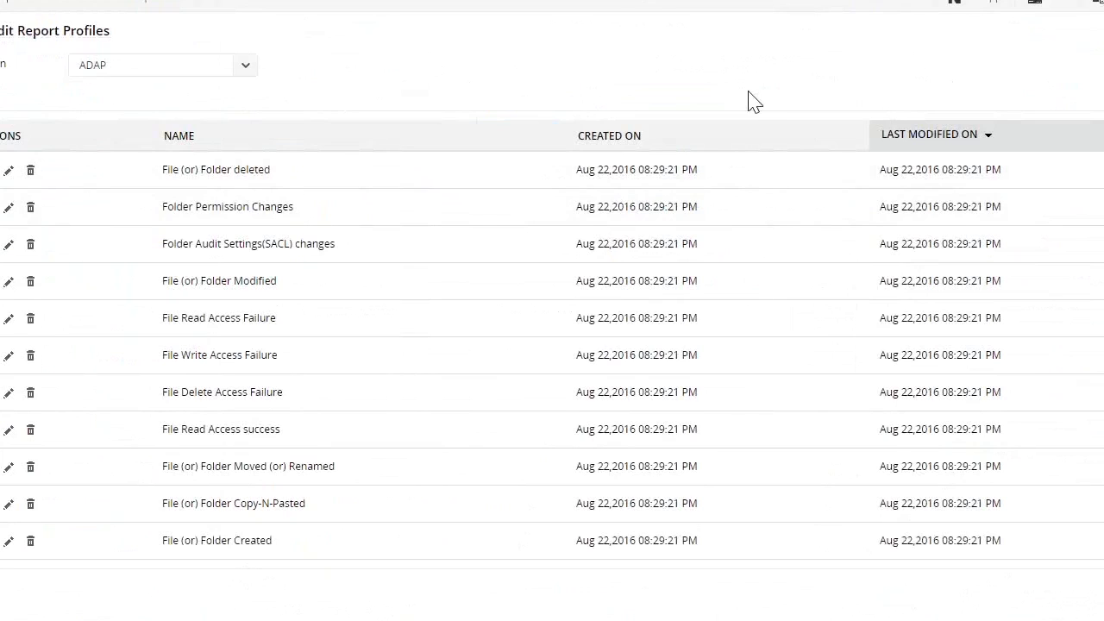
pyautogui.click(1001, 91)
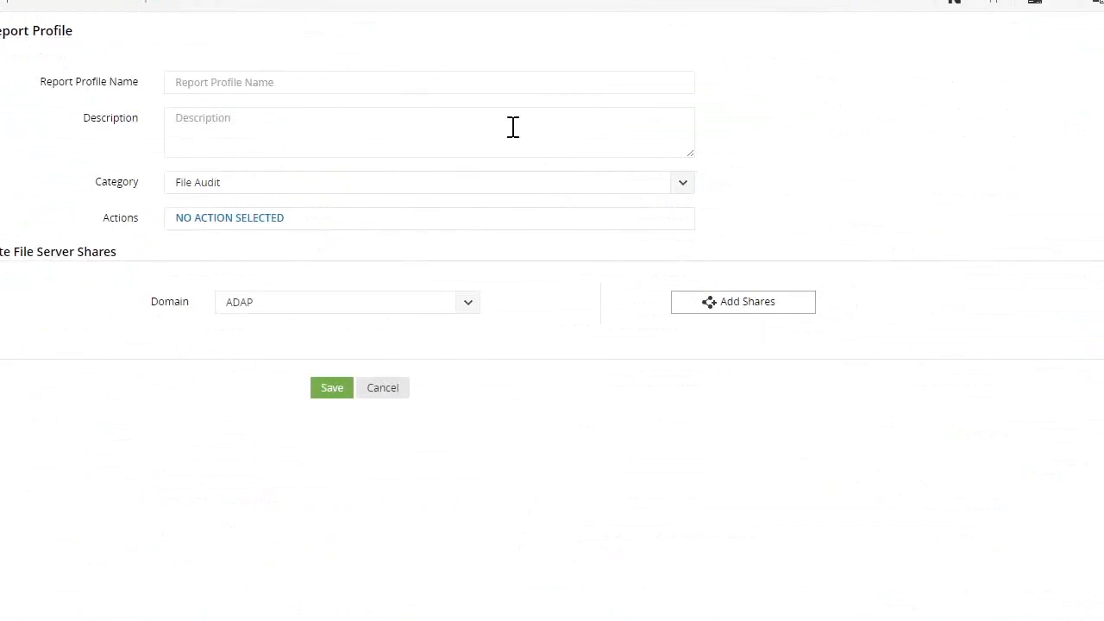
pyautogui.click(302, 78)
pyautogui.write('modify alert')
pyautogui.click(293, 131)
# Select "File Move (or) Rename - 2k8" and "File Modified - 2k8" as the actions of the modify alert report profile
pyautogui.click(239, 223)
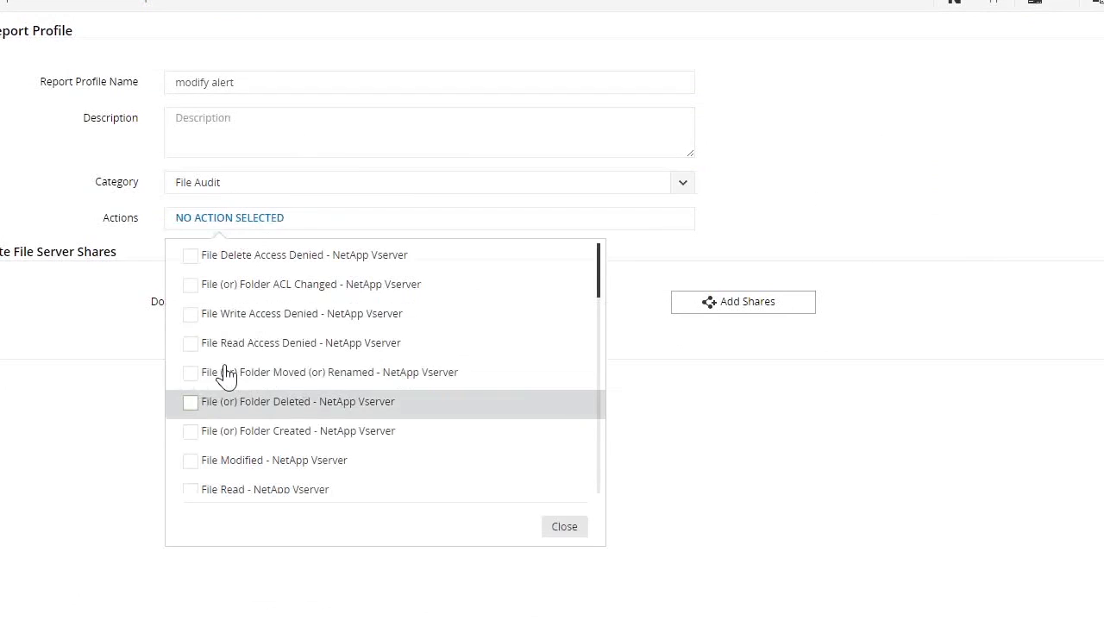
pyautogui.scroll(-5, 227, 374)
pyautogui.scroll(-2, 285, 397)
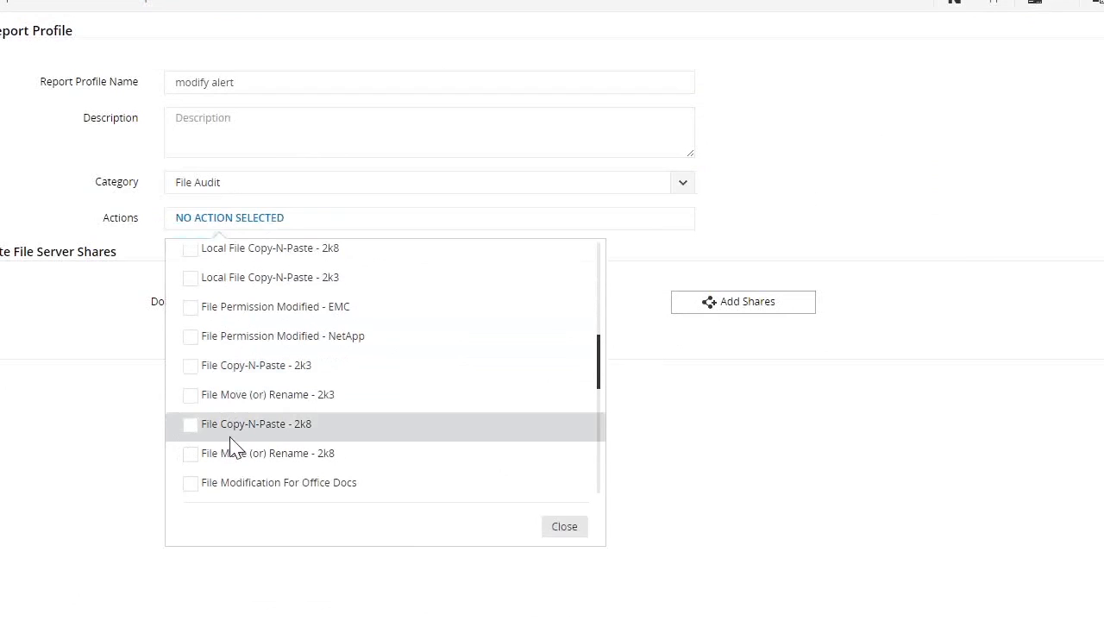
pyautogui.scroll(-5, 207, 432)
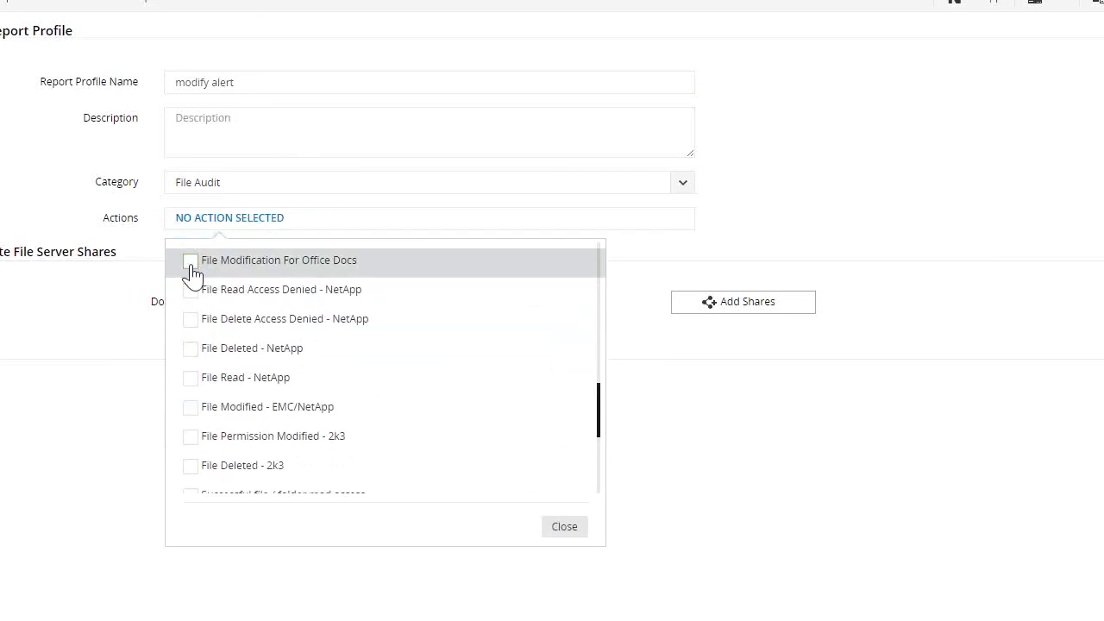
pyautogui.scroll(2, 192, 330)
pyautogui.scroll(3, 177, 466)
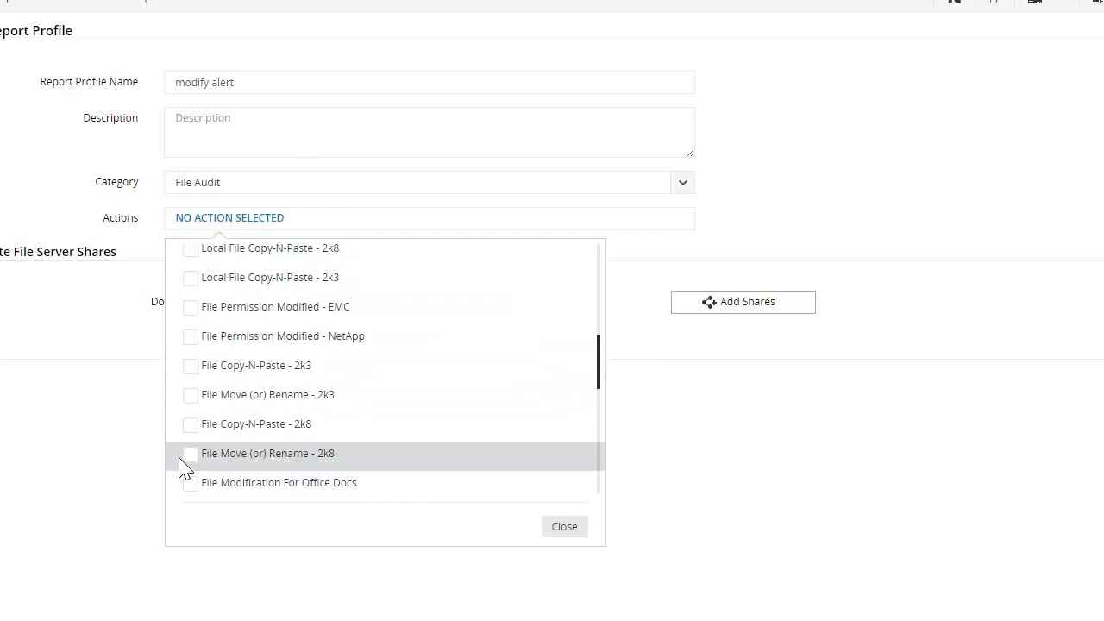
pyautogui.click(190, 459)
pyautogui.scroll(-3, 405, 388)
pyautogui.scroll(-2, 370, 401)
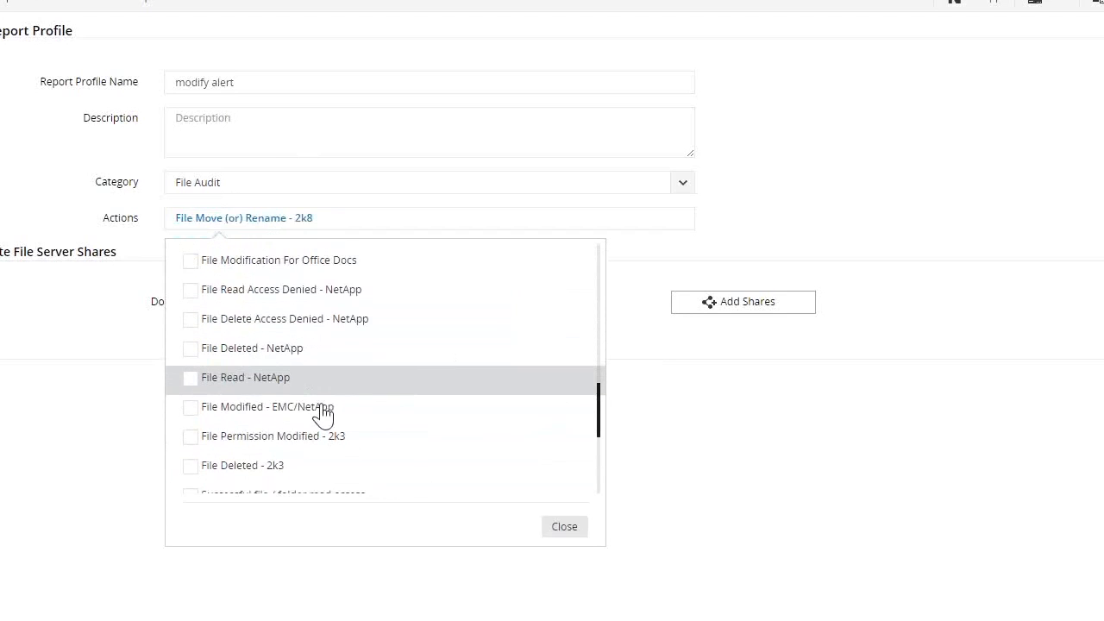
pyautogui.scroll(-2, 203, 444)
pyautogui.scroll(-3, 218, 416)
pyautogui.click(192, 415)
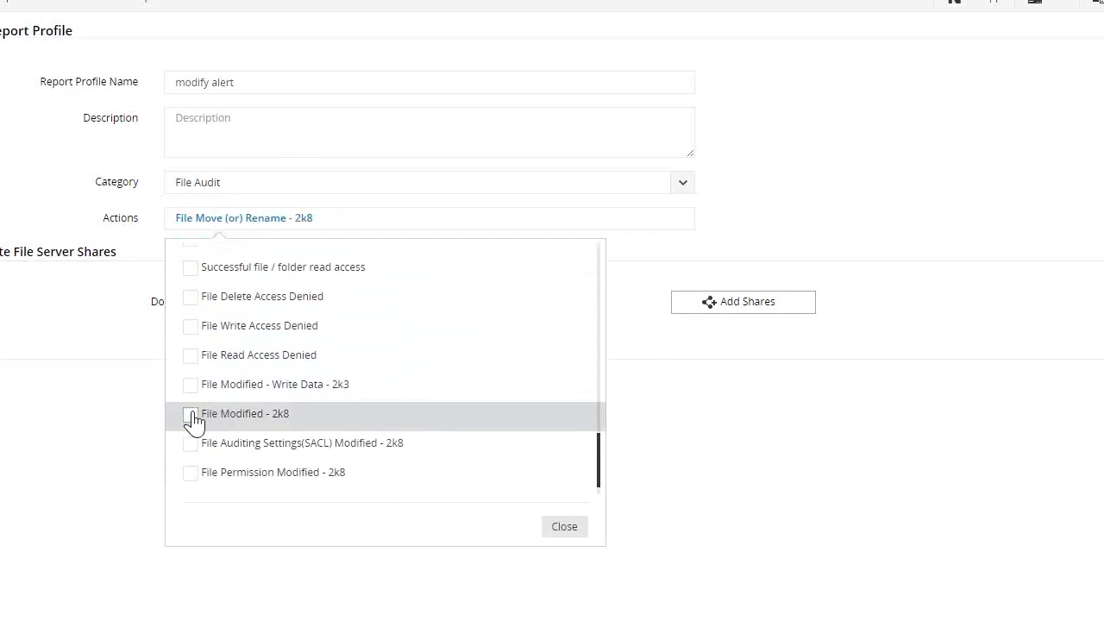
pyautogui.click(563, 530)
# Add the "testing for workshop" and "testing share" shares of the ADAP-MS4 server to the report profile
pyautogui.click(736, 310)
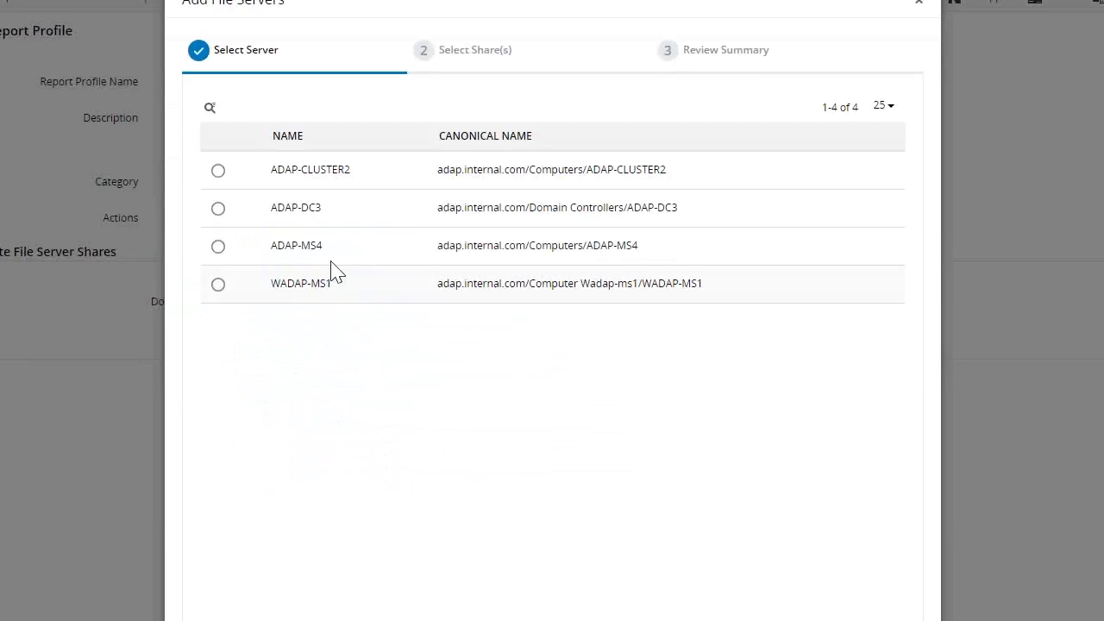
pyautogui.click(217, 249)
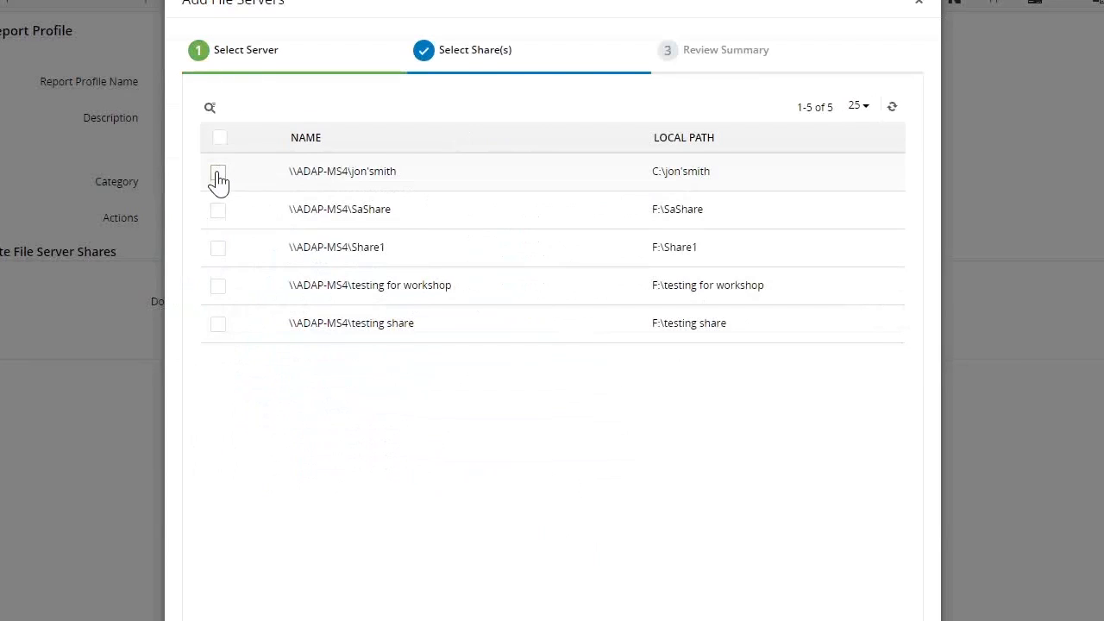
pyautogui.click(219, 249)
pyautogui.click(218, 249)
pyautogui.click(219, 286)
pyautogui.click(218, 325)
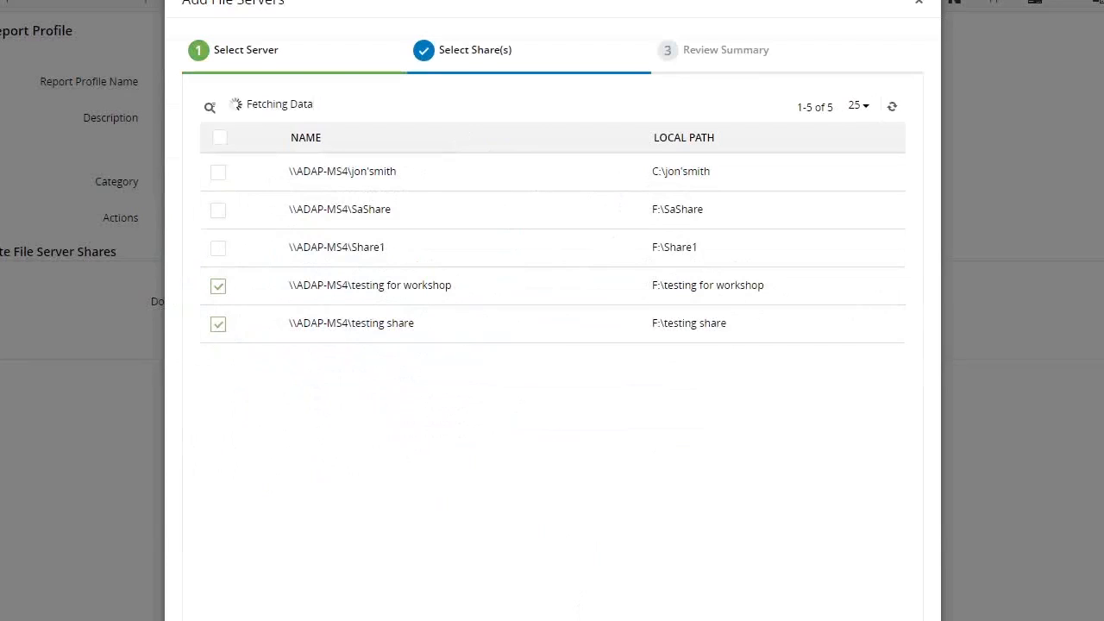
pyautogui.click(308, 192)
pyautogui.click(309, 165)
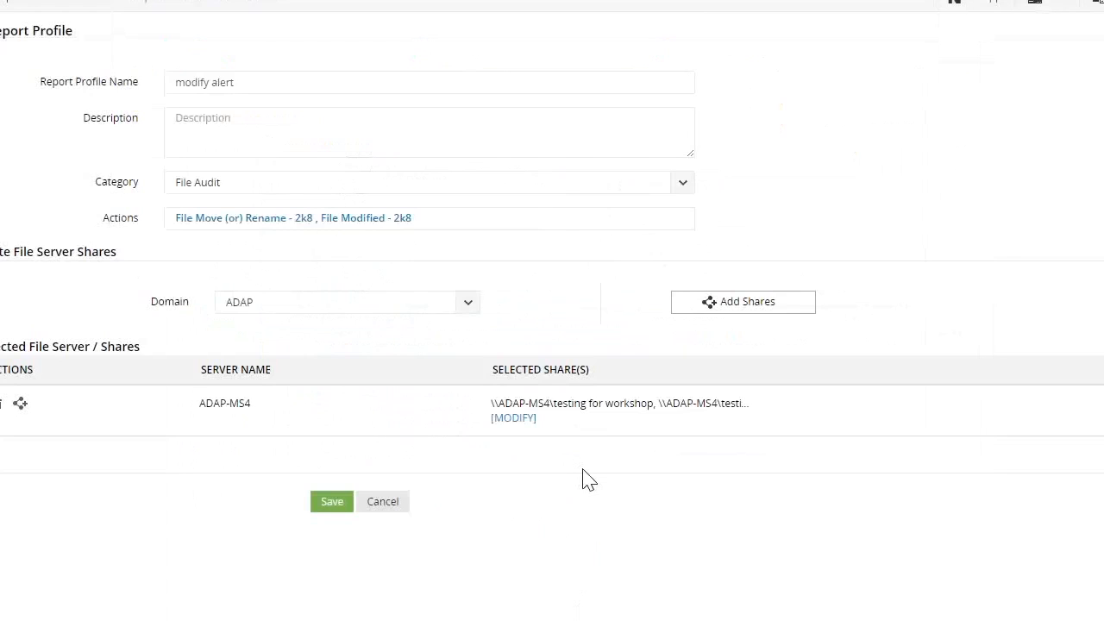
# Enter "t" as the report profile's description and save the profile
pyautogui.click(332, 502)
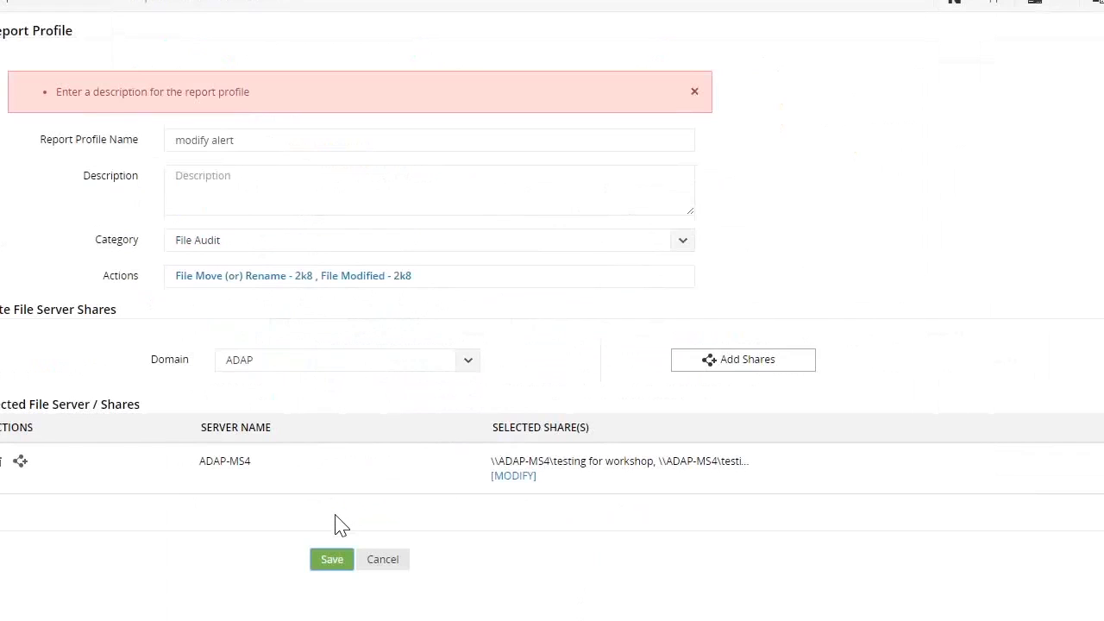
pyautogui.click(254, 210)
pyautogui.write('t')
pyautogui.click(336, 556)
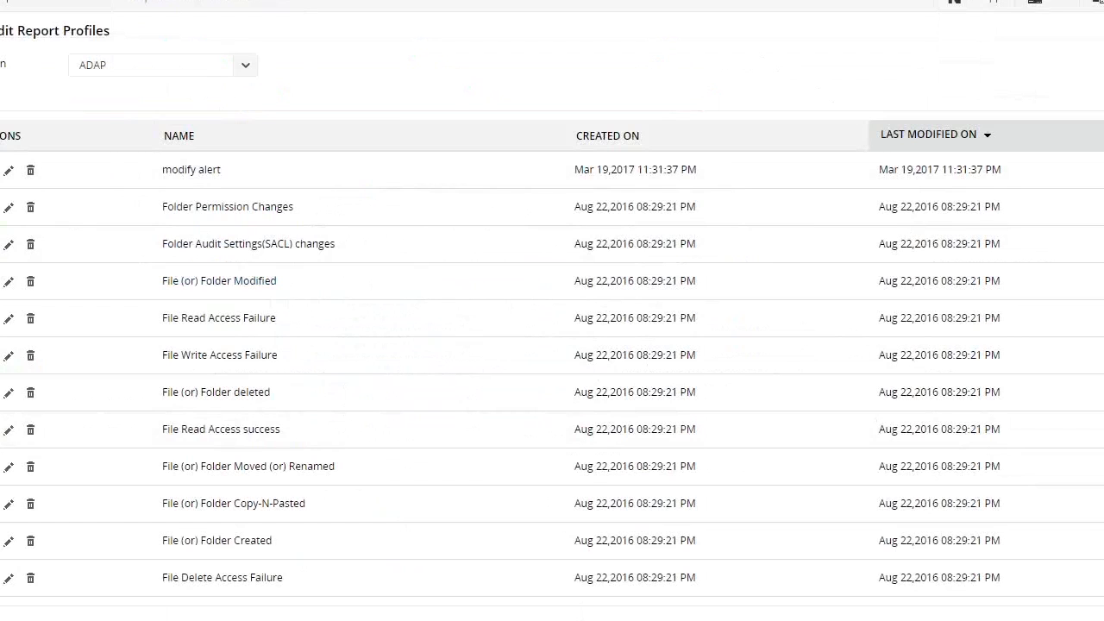
# Start a new alert profile named "testt" with the description "t"
pyautogui.click(414, 1)
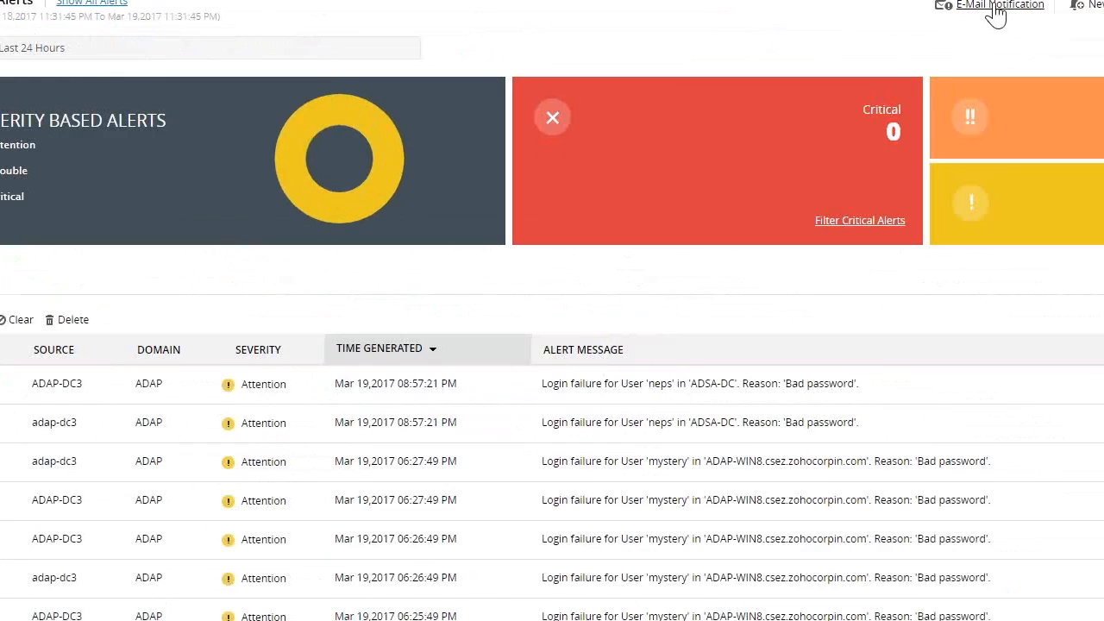
pyautogui.click(1101, 7)
pyautogui.click(375, 67)
pyautogui.write('testt')
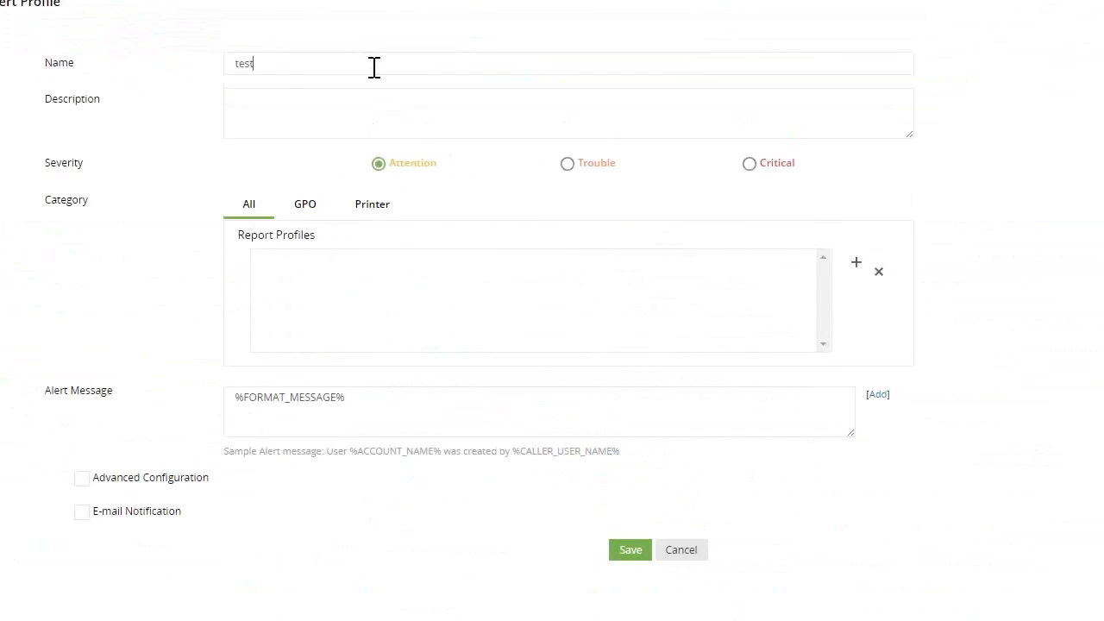
pyautogui.click(321, 105)
pyautogui.write('t')
# Filter the report profiles by the File Audit category and add "modify alert" to the alert profile
pyautogui.click(858, 265)
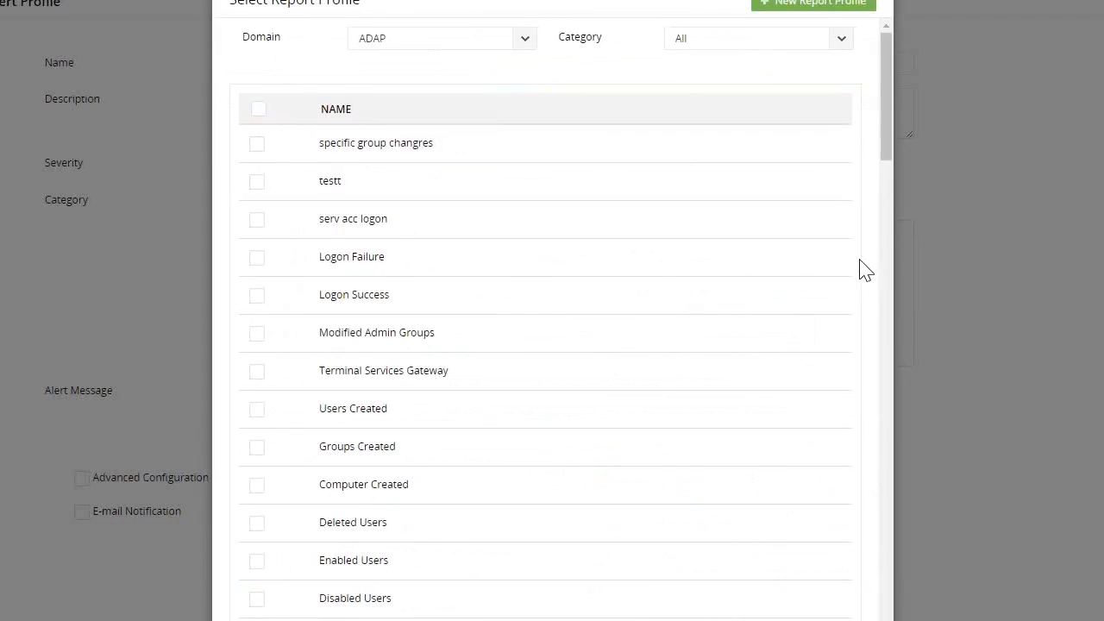
pyautogui.click(636, 49)
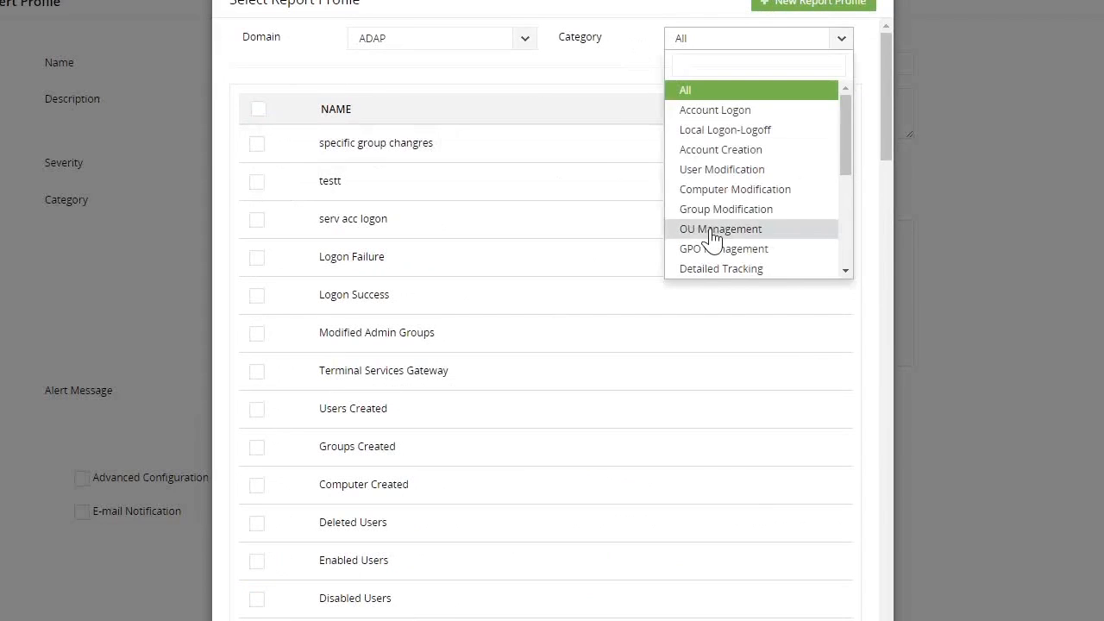
pyautogui.scroll(-5, 714, 224)
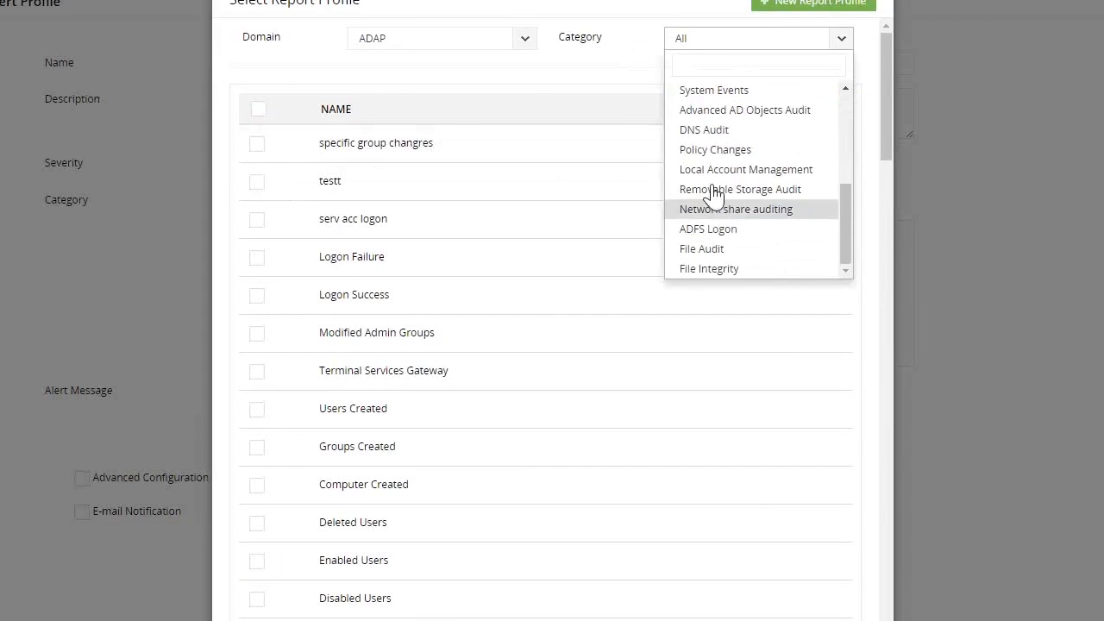
pyautogui.click(723, 249)
pyautogui.click(257, 145)
pyautogui.click(427, 598)
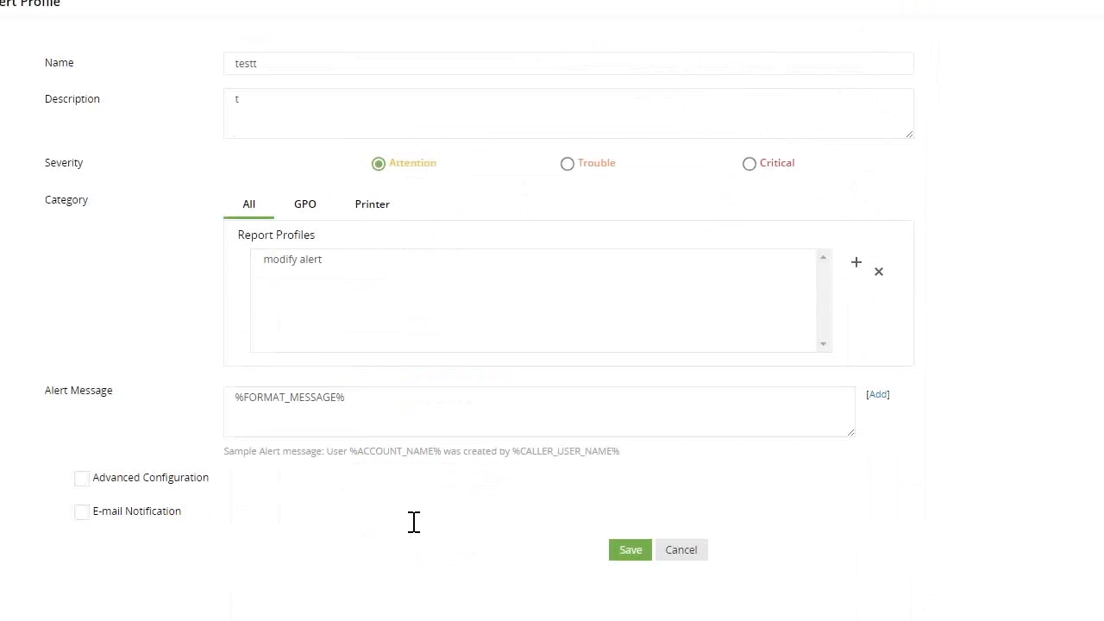
# Turn on e-mail notification and advanced configuration, trying threshold-based alerts before enabling user-based alerts instead
pyautogui.click(82, 513)
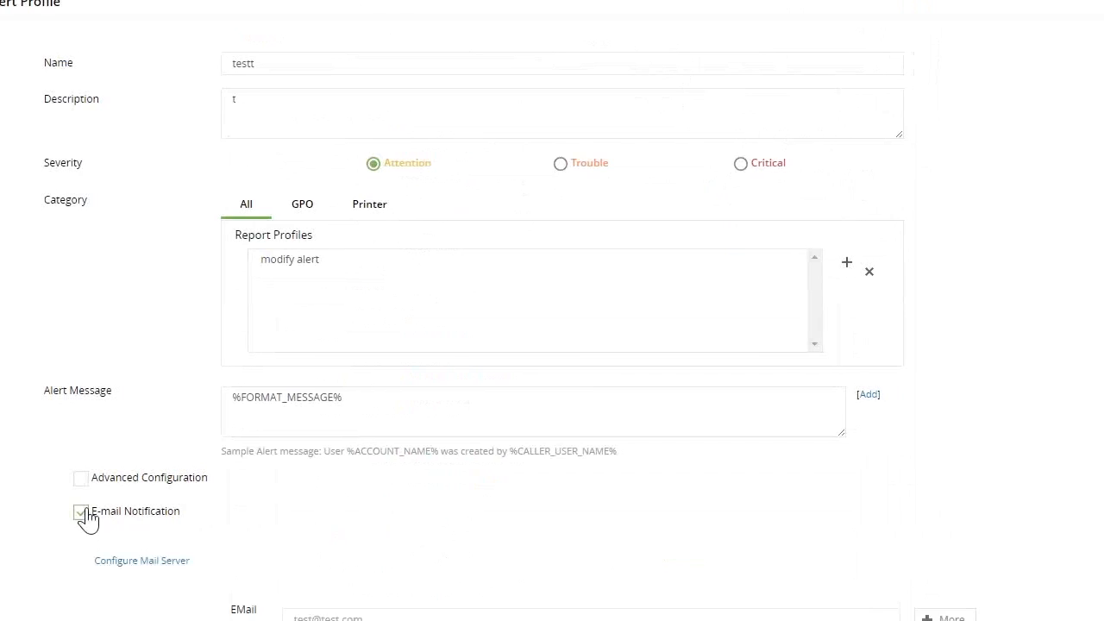
pyautogui.click(81, 479)
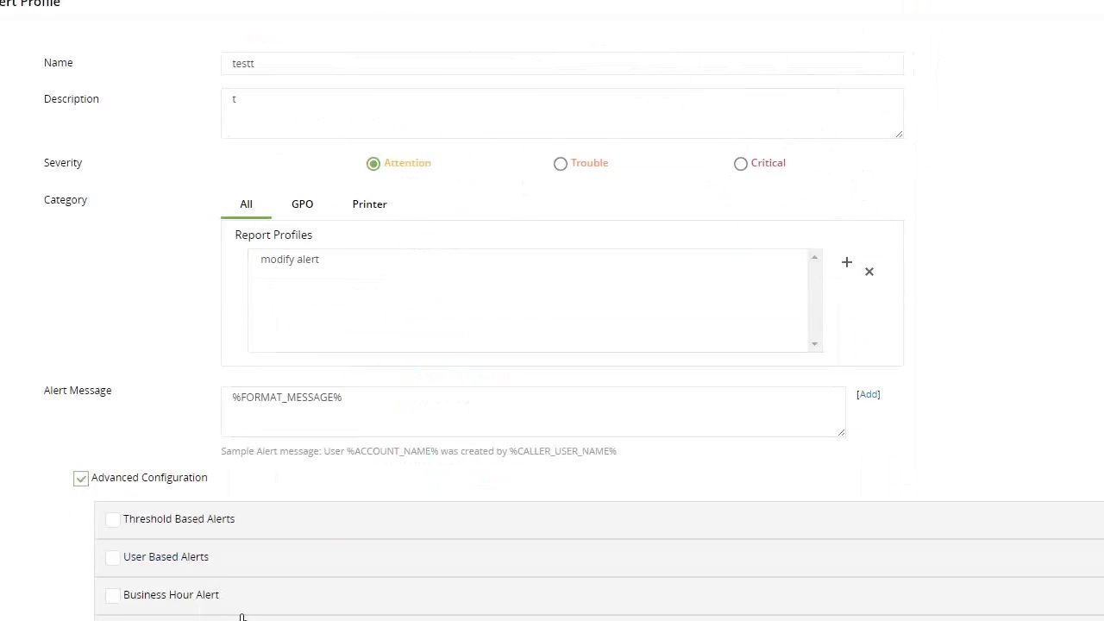
pyautogui.click(285, 525)
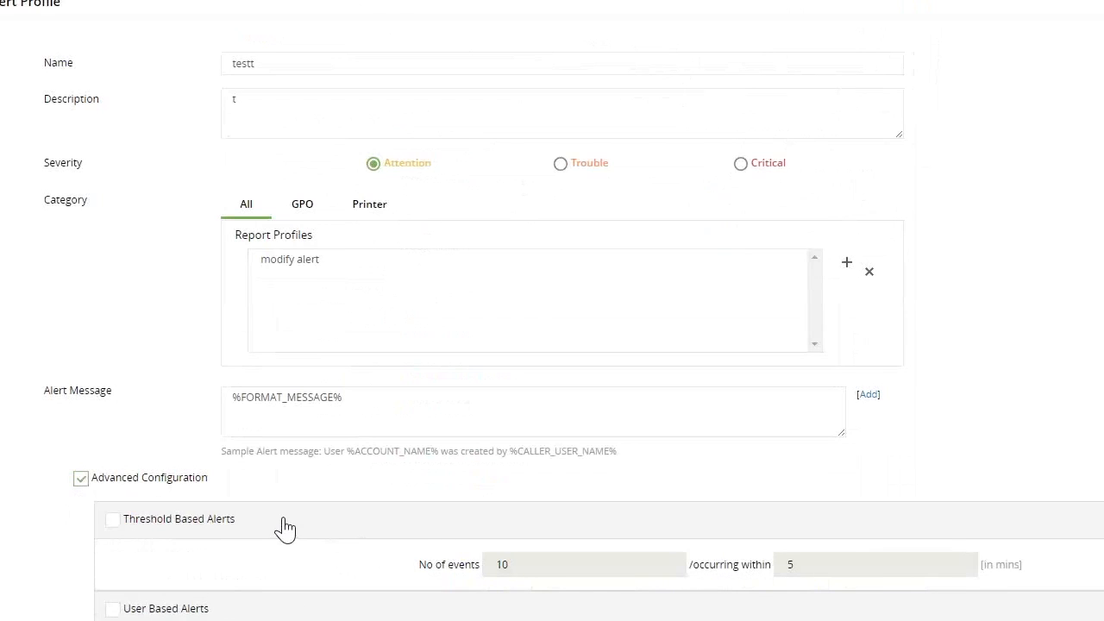
pyautogui.click(113, 520)
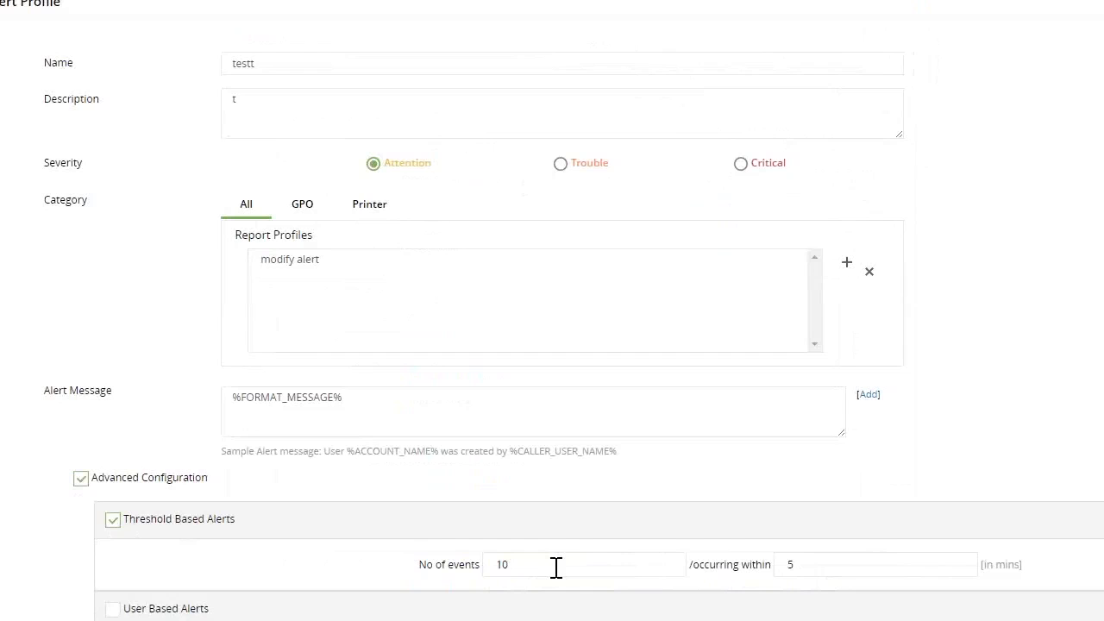
pyautogui.click(112, 520)
pyautogui.click(112, 610)
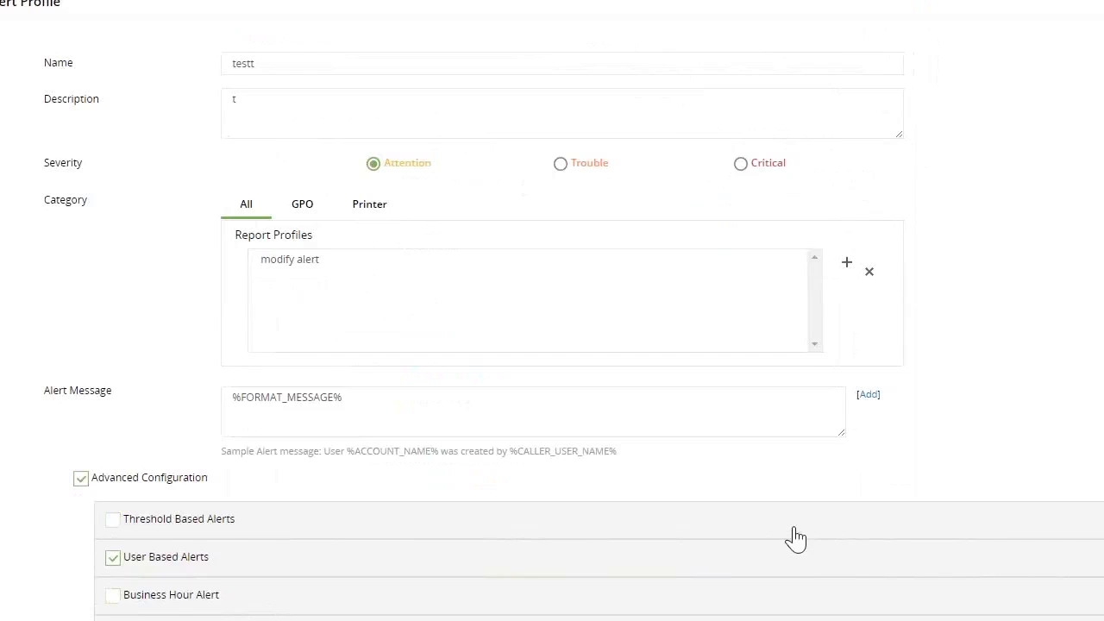
# Add an alert filter with the condition File / Folder Name equals "test"
pyautogui.click(315, 264)
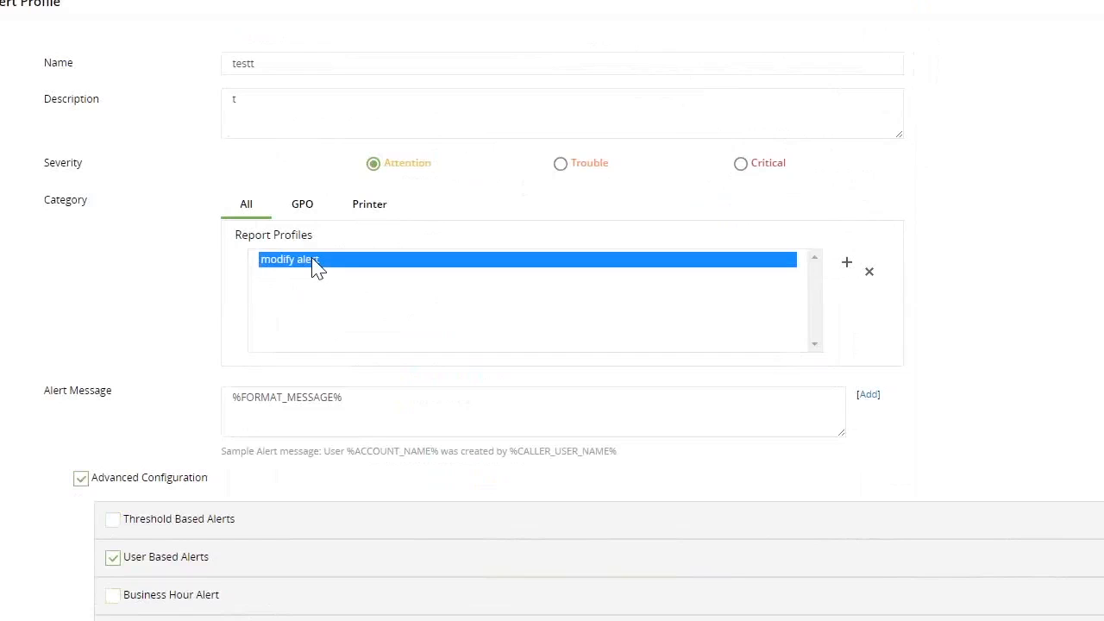
pyautogui.scroll(-2, 849, 582)
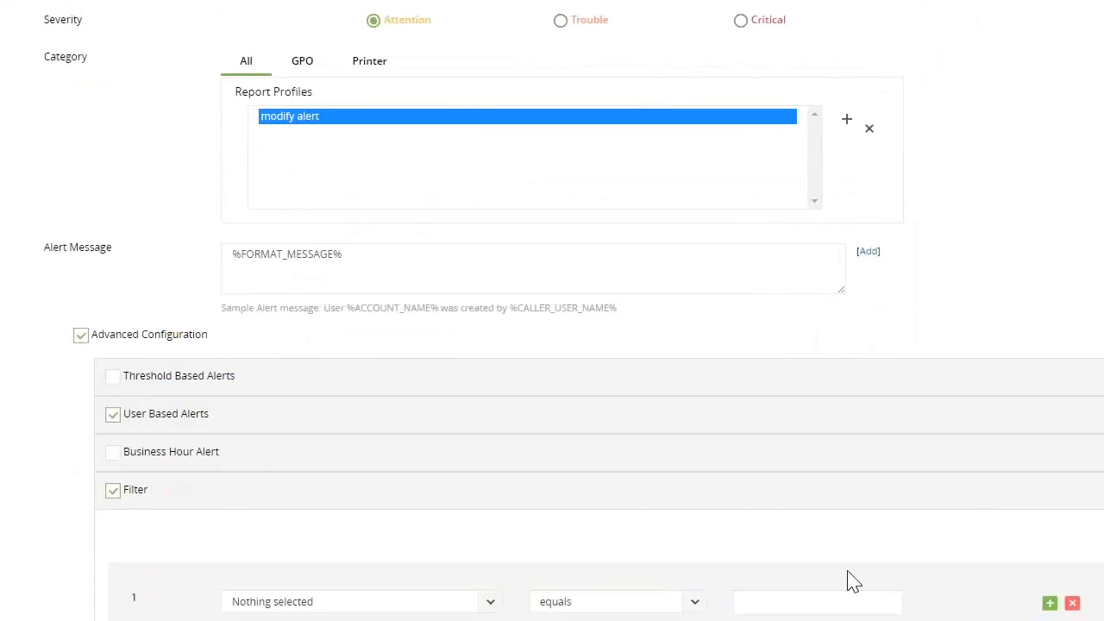
pyautogui.click(489, 604)
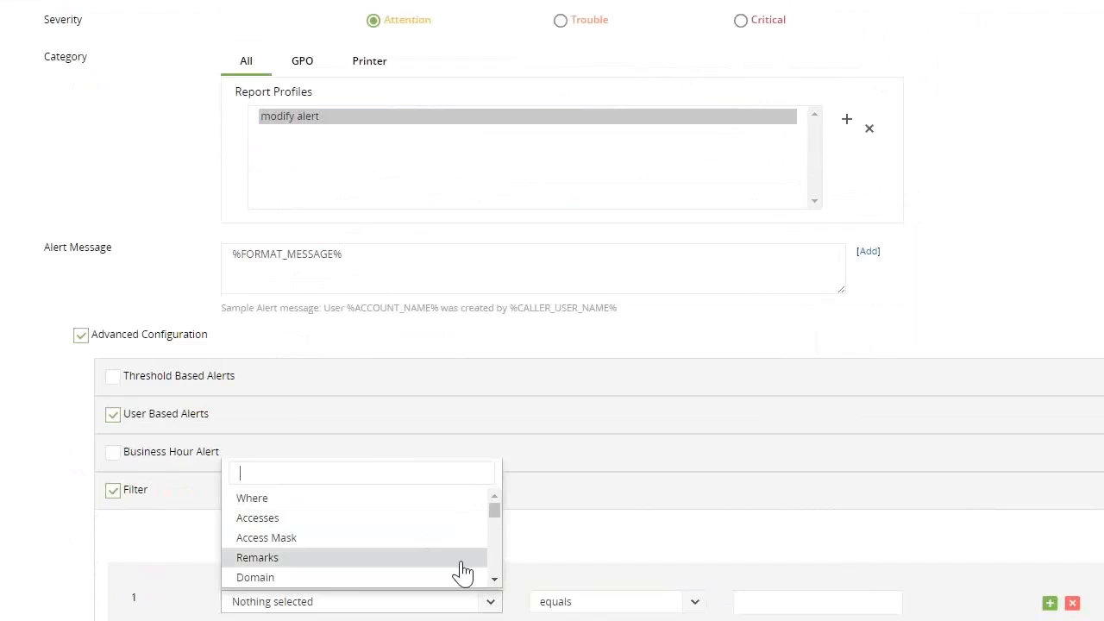
pyautogui.scroll(-3, 463, 572)
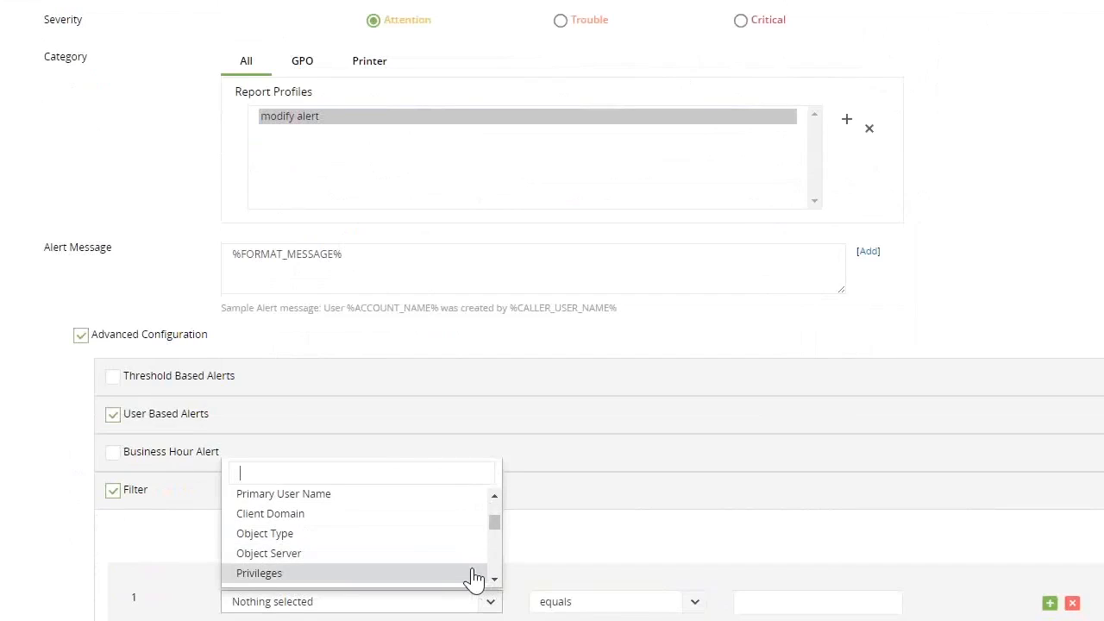
pyautogui.scroll(-3, 443, 572)
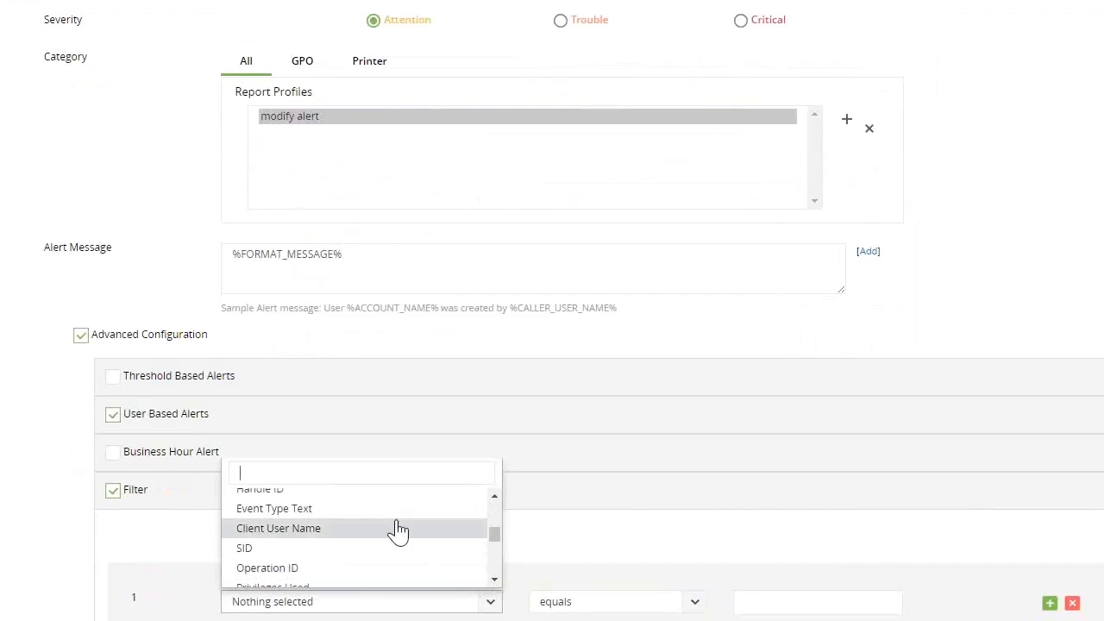
pyautogui.click(496, 499)
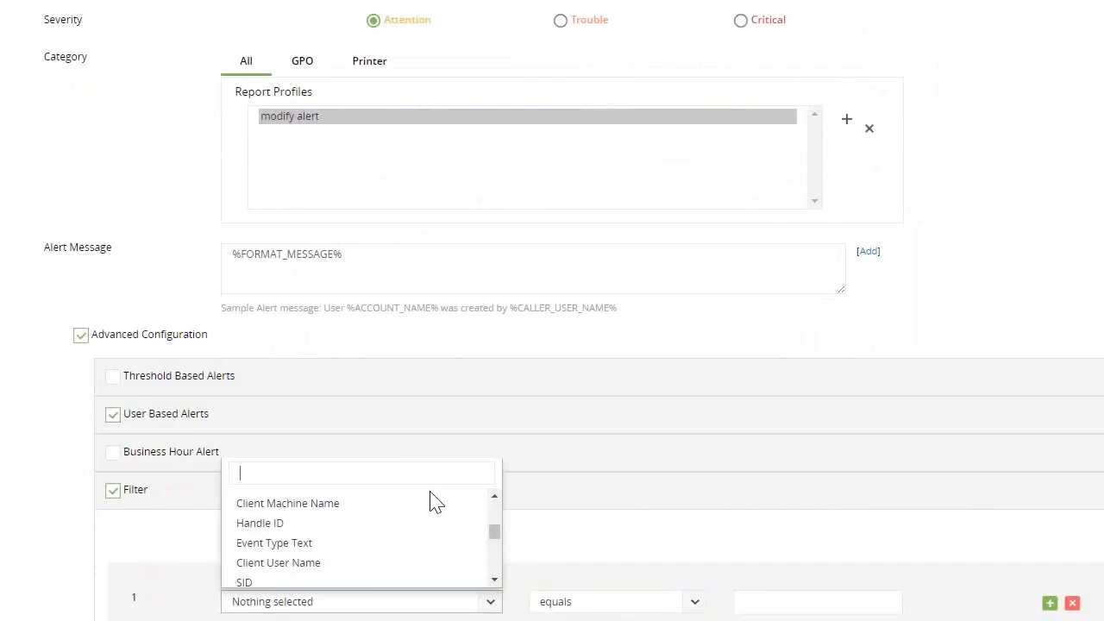
pyautogui.write('f')
pyautogui.click(309, 583)
pyautogui.click(754, 607)
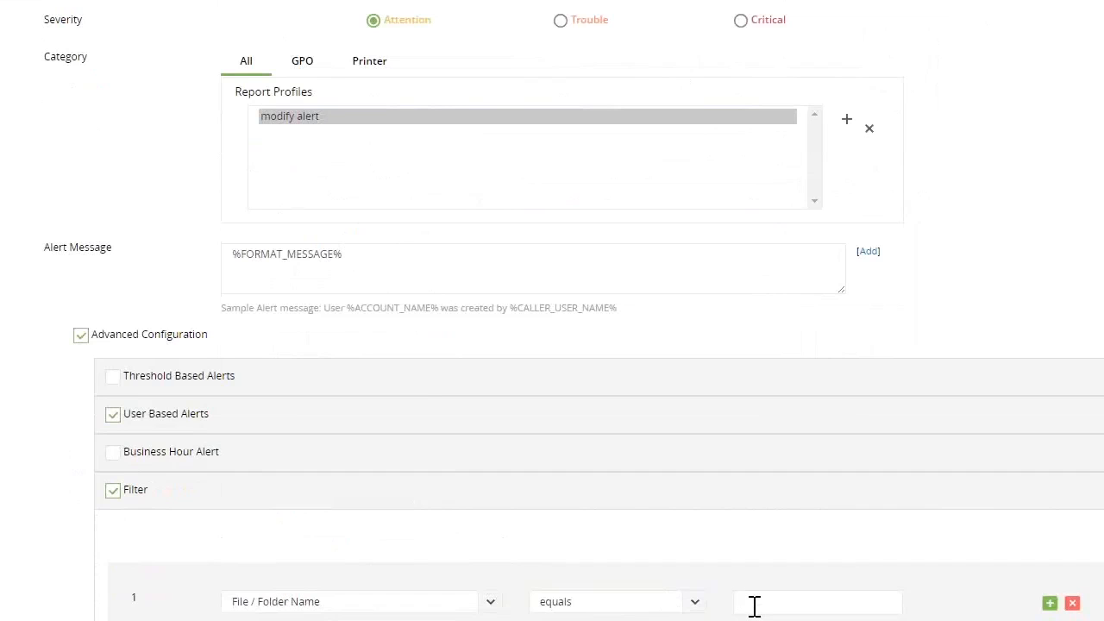
pyautogui.write('ts')
pyautogui.write('st')
# Review the alert profile's filter, e-mail and report profile settings and return to the alerts overview without saving
pyautogui.scroll(-1, 734, 601)
pyautogui.scroll(-3, 170, 592)
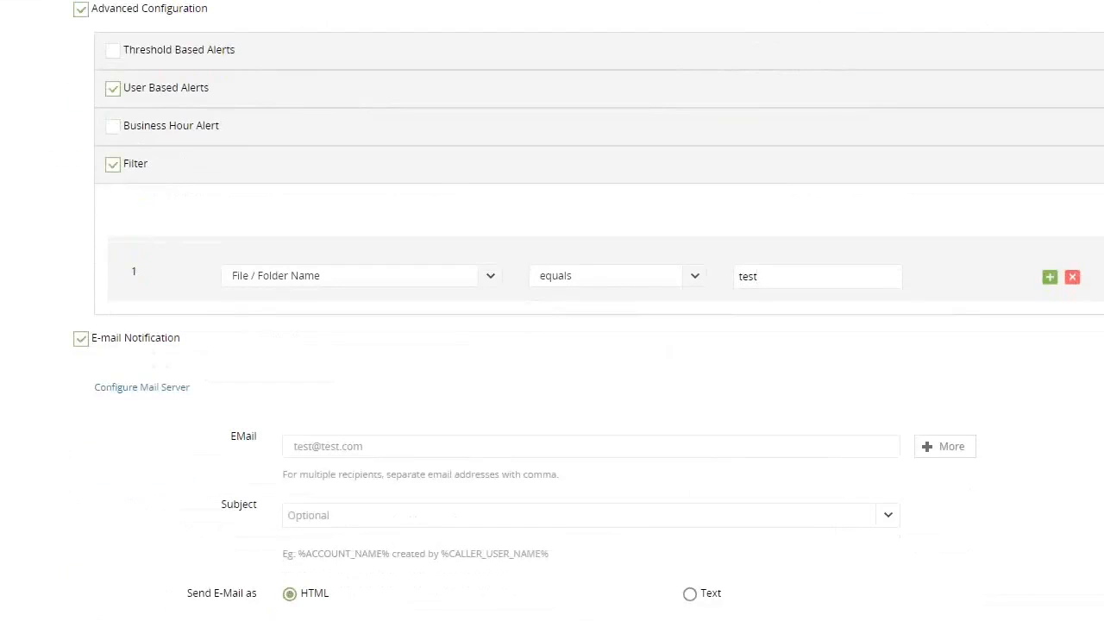
pyautogui.scroll(5, 552, 310)
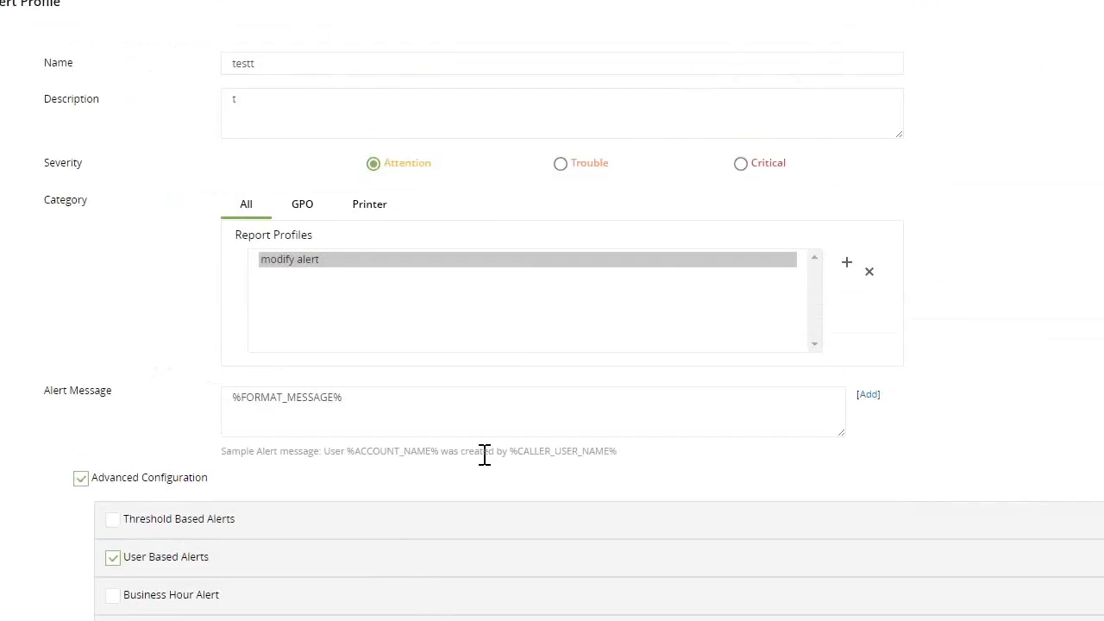
pyautogui.click(312, 266)
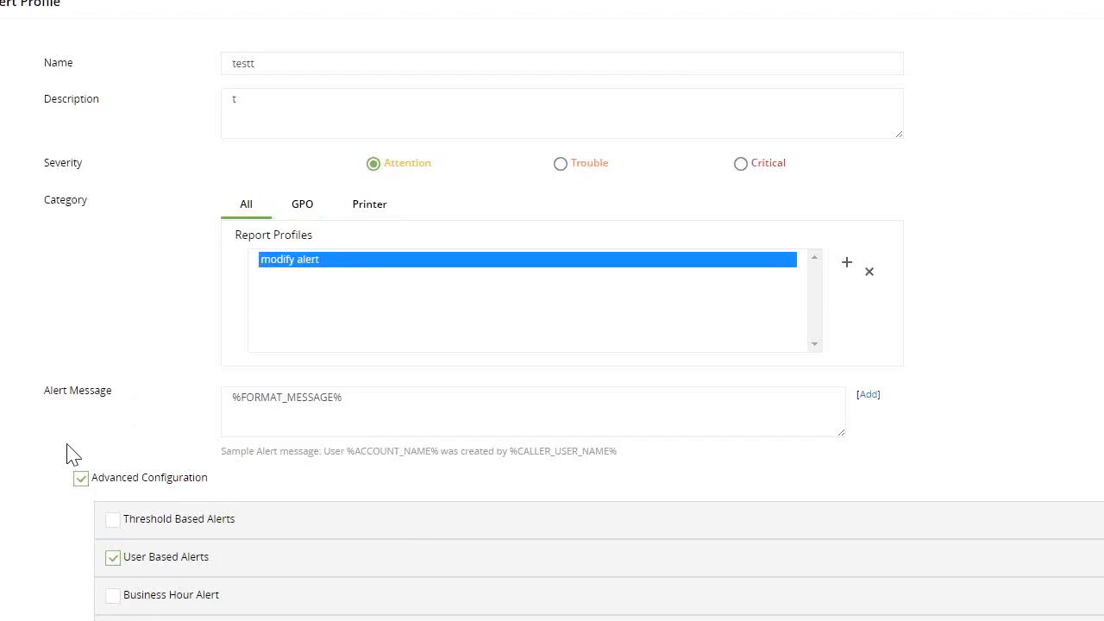
pyautogui.scroll(-2, 72, 454)
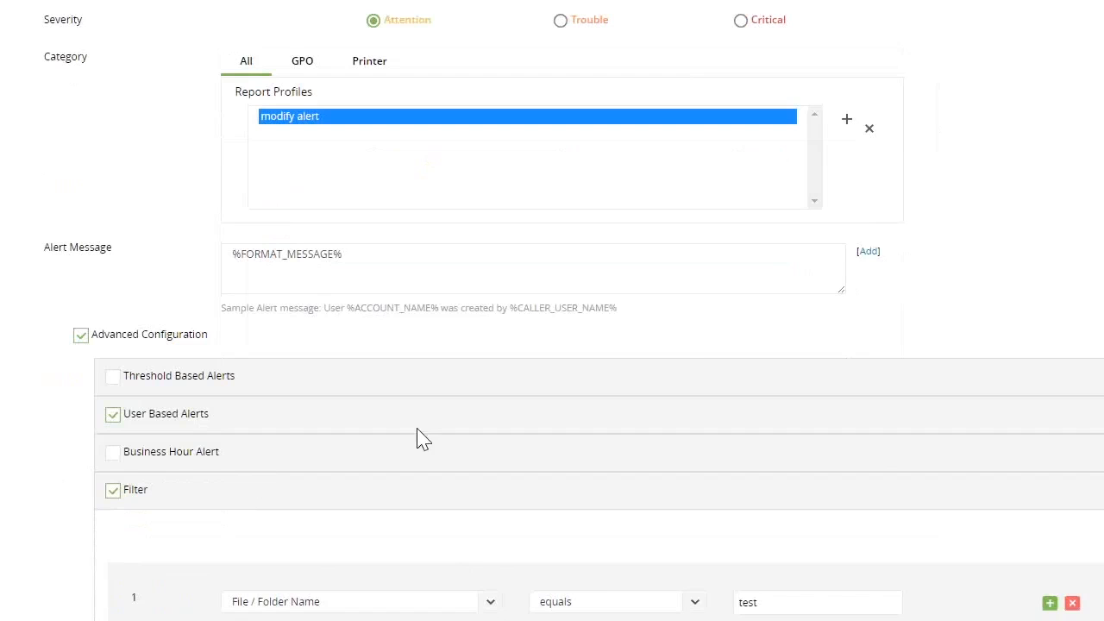
pyautogui.scroll(2, 685, 357)
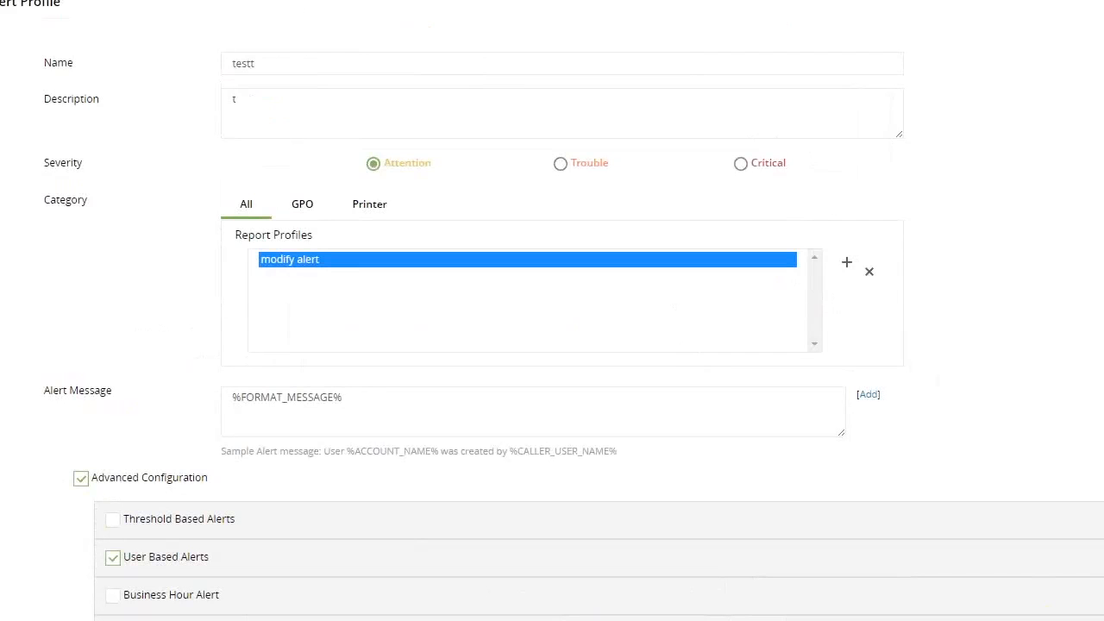
pyautogui.click(307, 1)
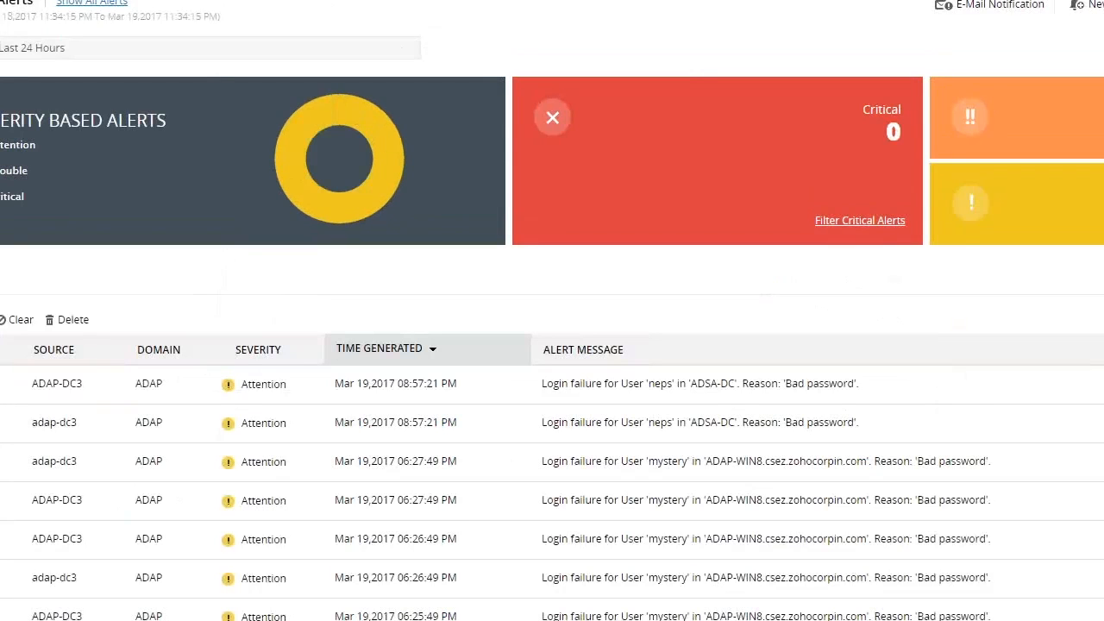